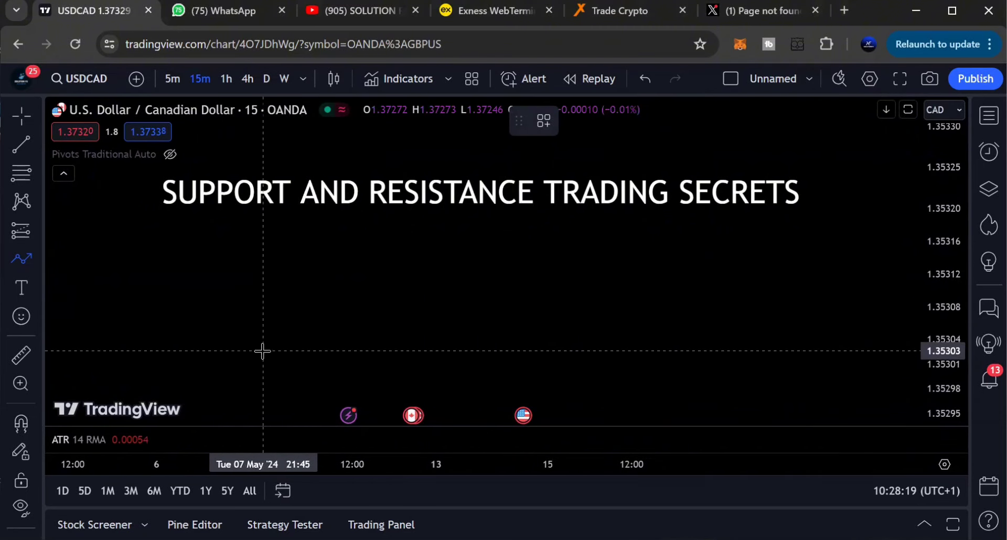
- Draw a zigzag path with three lows, swinging between about 1.35303 and 1.35314 and ending in an upward arrow beneath the title
click(246, 354)
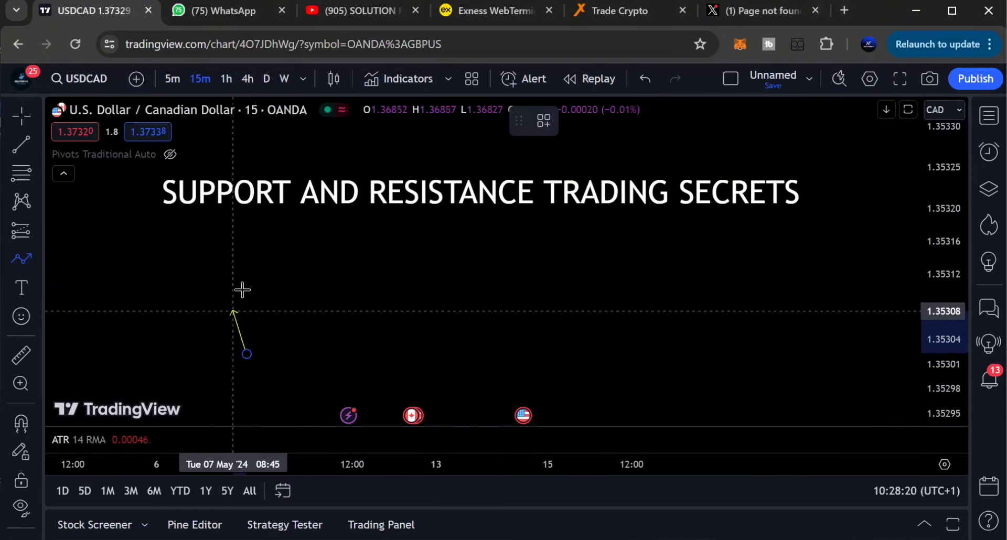
click(246, 261)
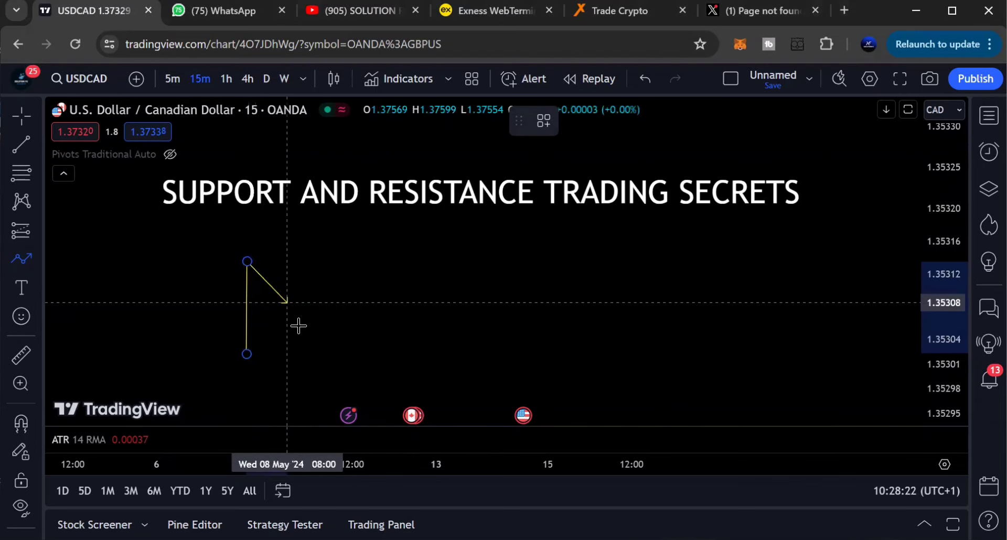
click(316, 351)
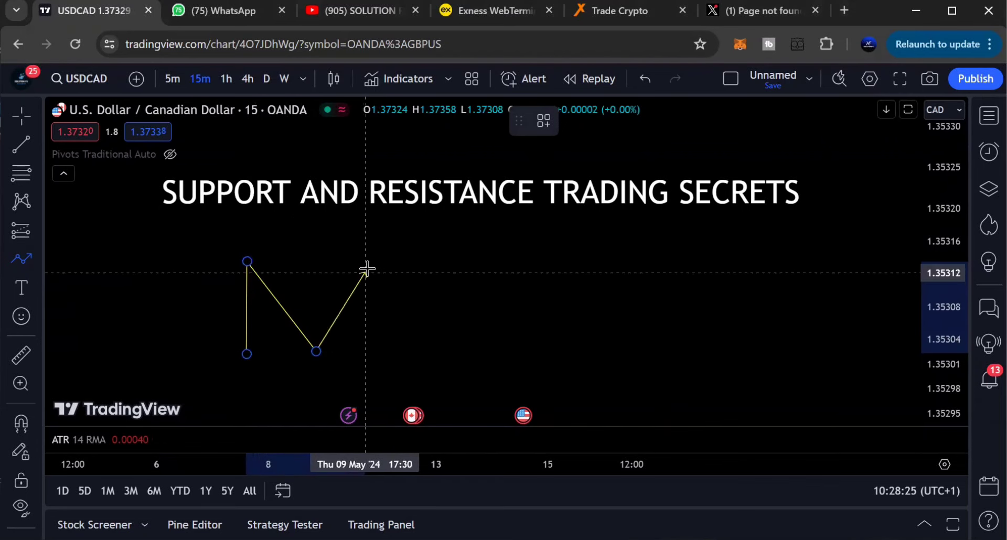
click(420, 349)
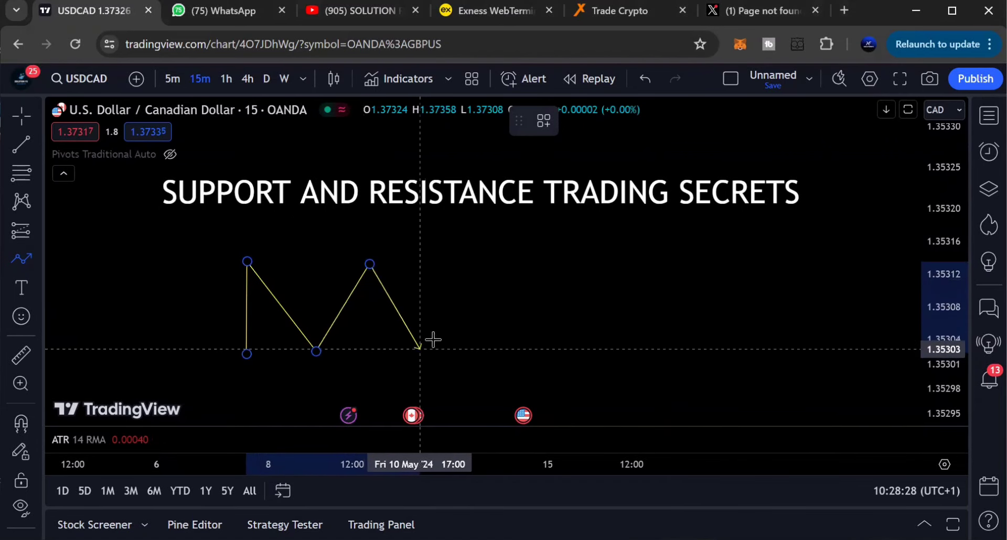
click(461, 268)
click(498, 345)
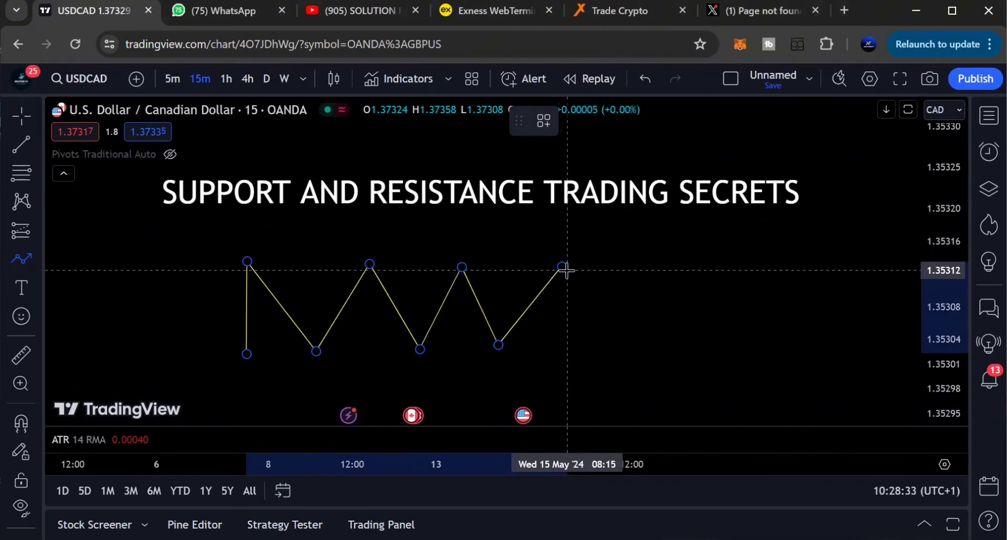
click(566, 270)
click(593, 252)
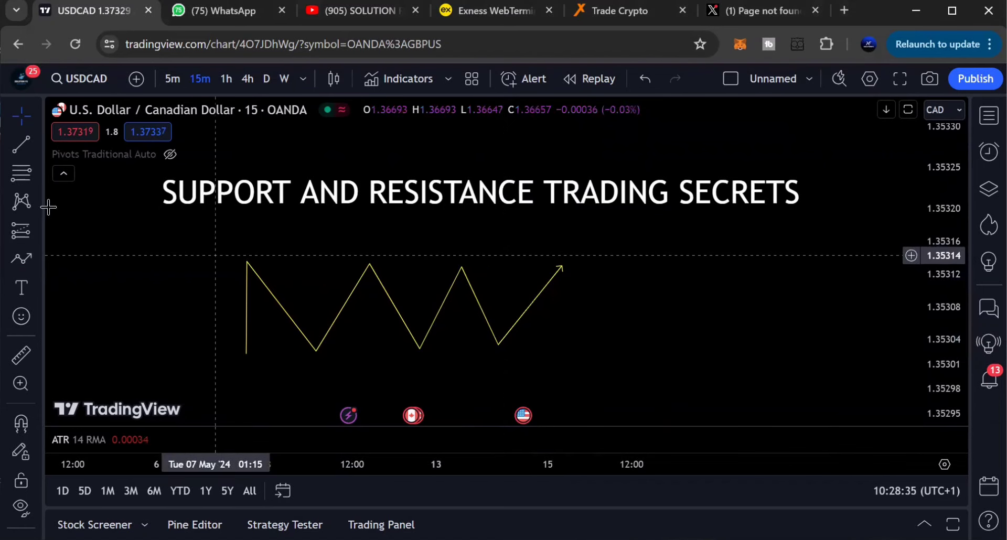
- Draw a horizontal resistance trend line across the zigzag's highs at about 1.35313, make it solid and extend its starting end further back
click(29, 146)
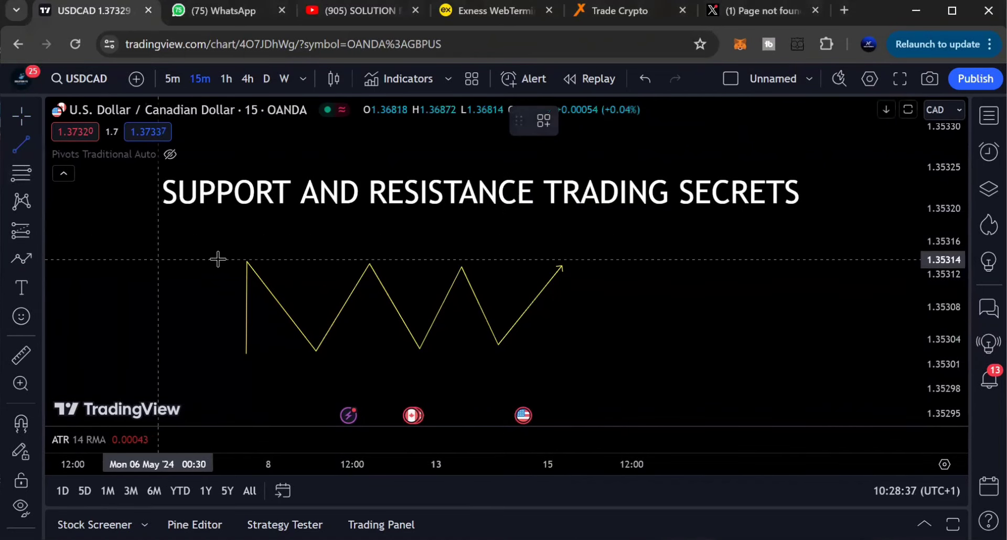
click(240, 262)
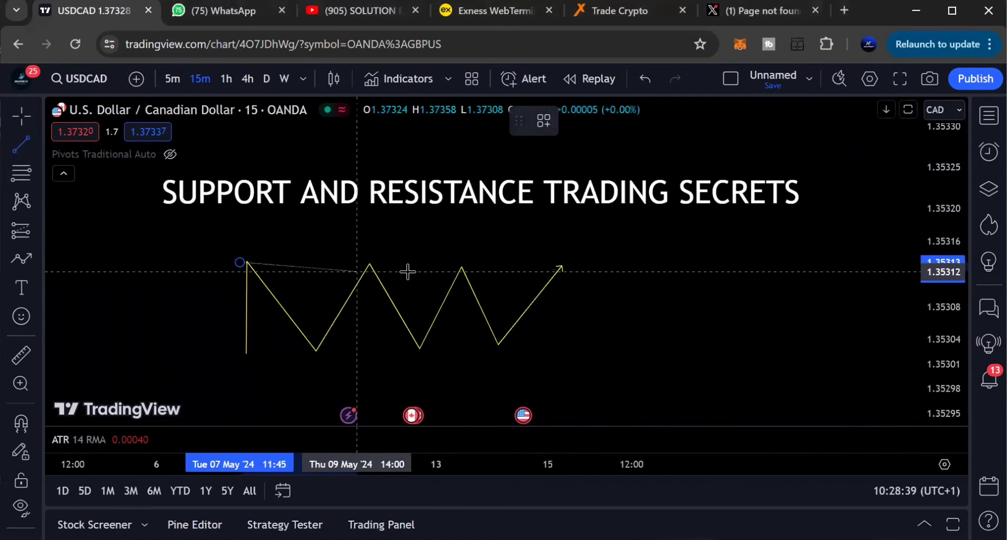
click(656, 262)
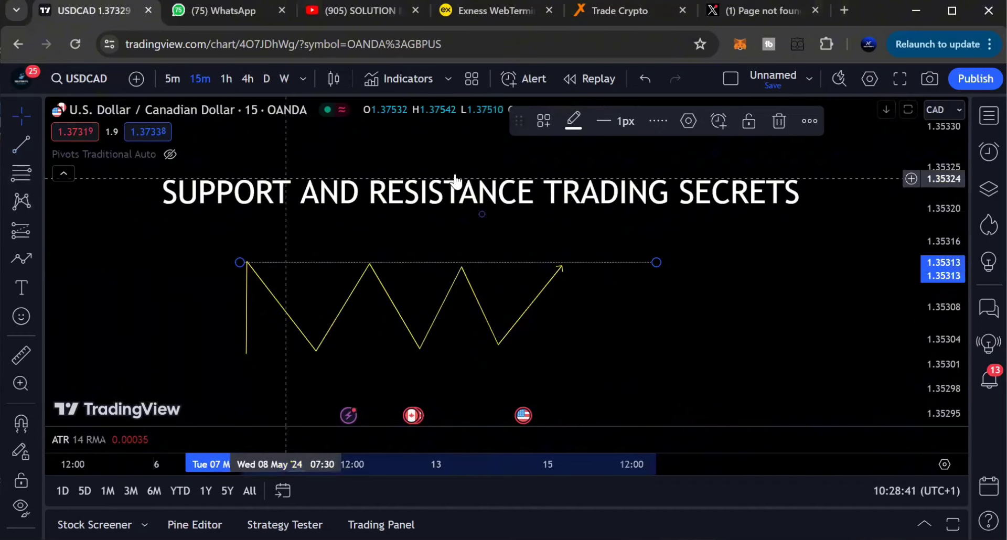
click(654, 122)
click(650, 152)
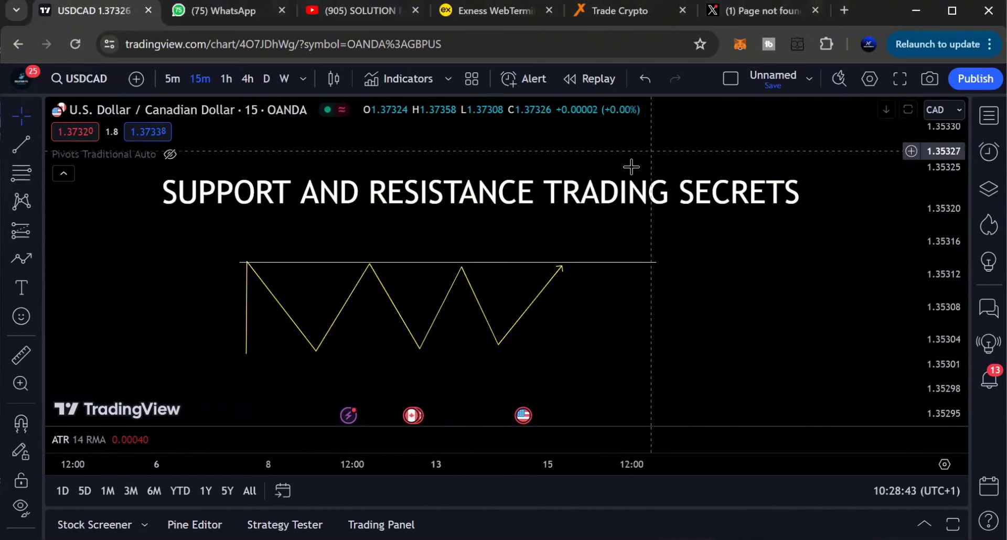
drag(241, 261, 220, 261)
- Draw a slightly rising support trend line beneath the zigzag's lows, from about 1.35302 to 1.35303
click(21, 143)
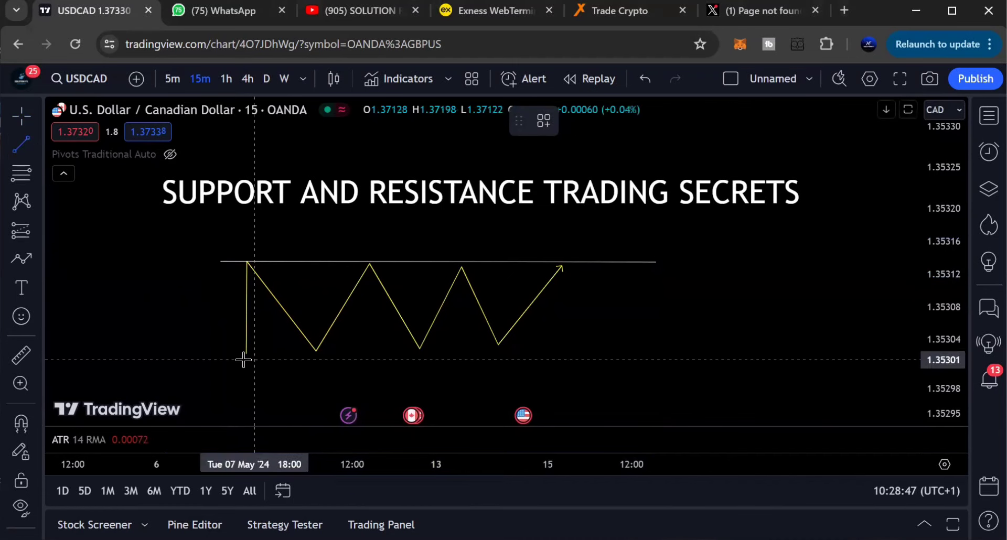
click(236, 358)
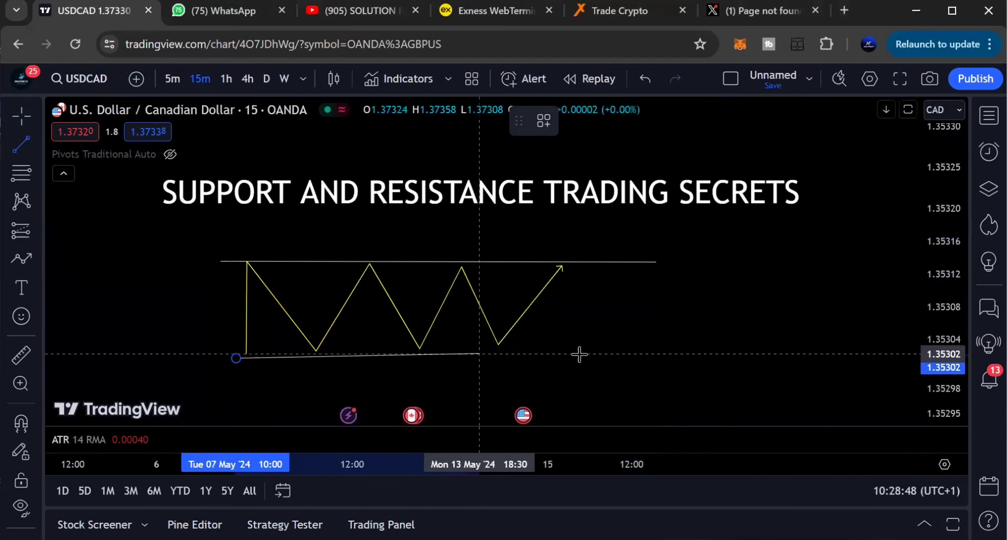
click(726, 345)
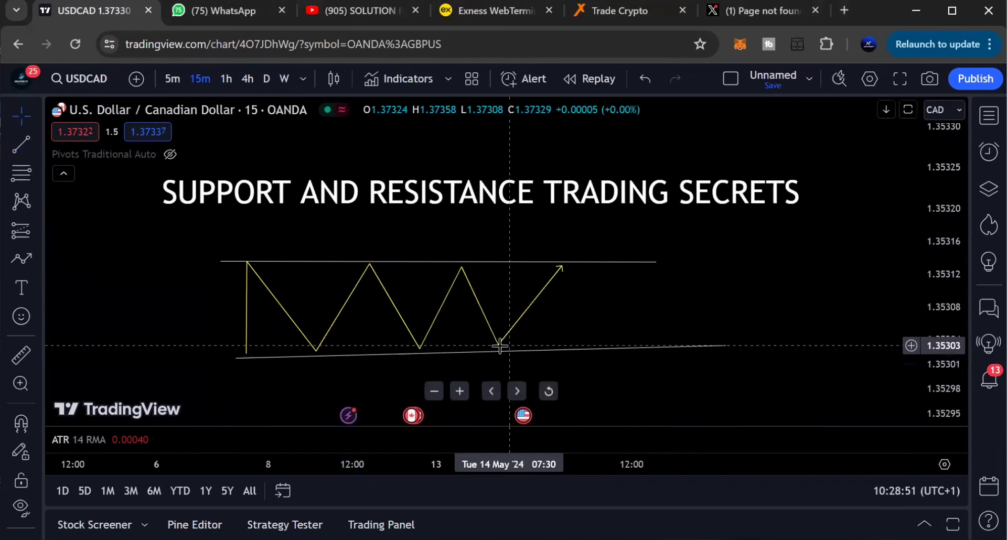
- Adjust the zigzag so its last low touches the support line and its third high touches the resistance line
drag(502, 345, 512, 351)
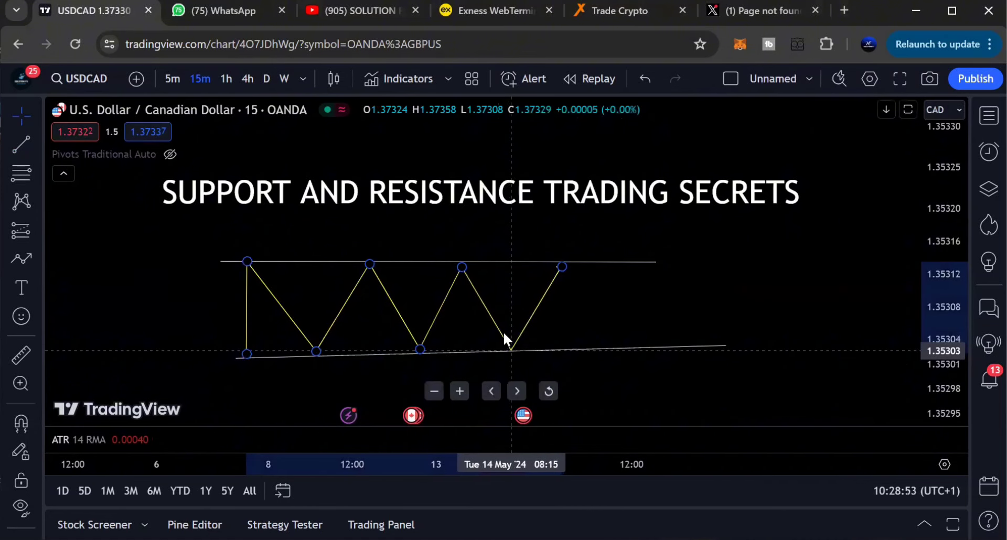
click(534, 273)
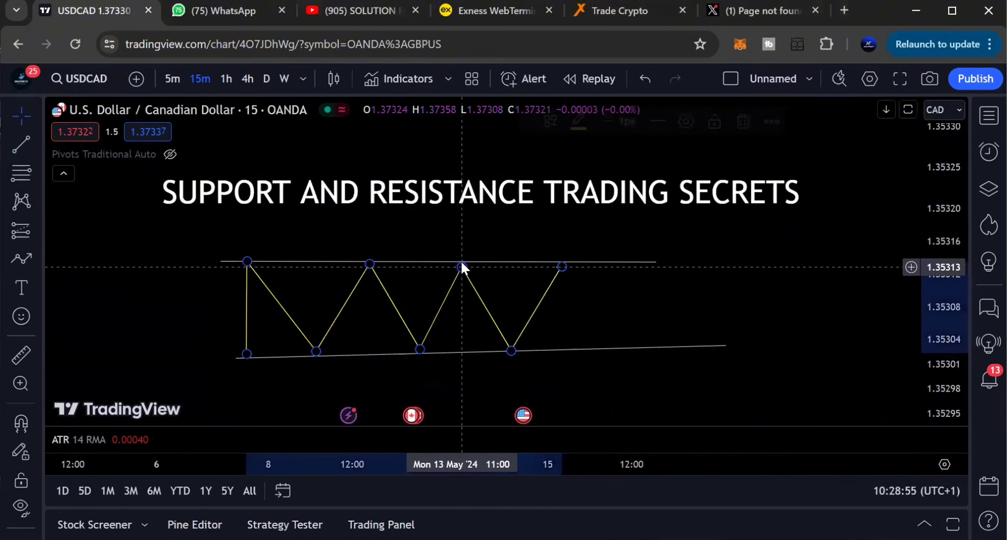
click(460, 261)
click(583, 296)
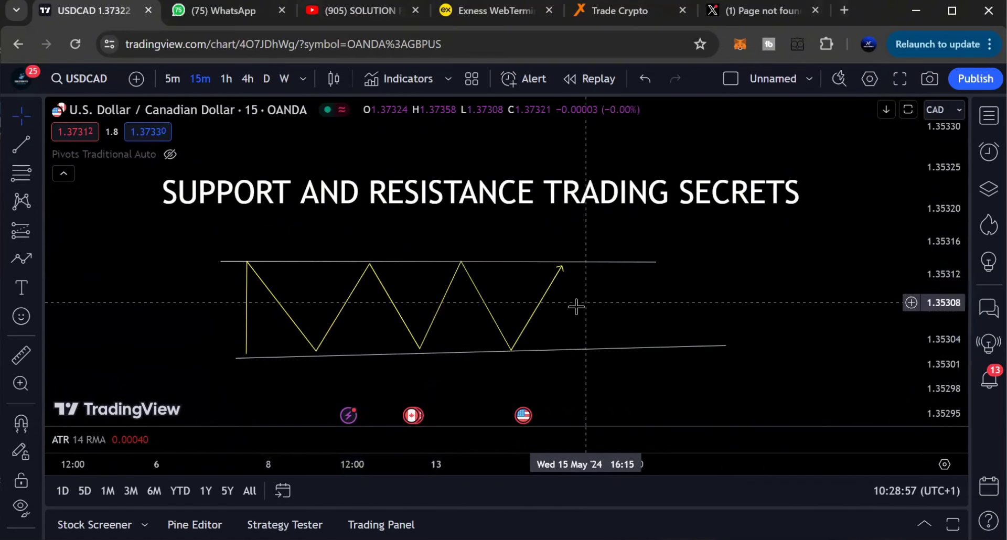
- Examine where the zigzag's highs and lows meet the resistance and support lines
scroll(571, 310, up, 1)
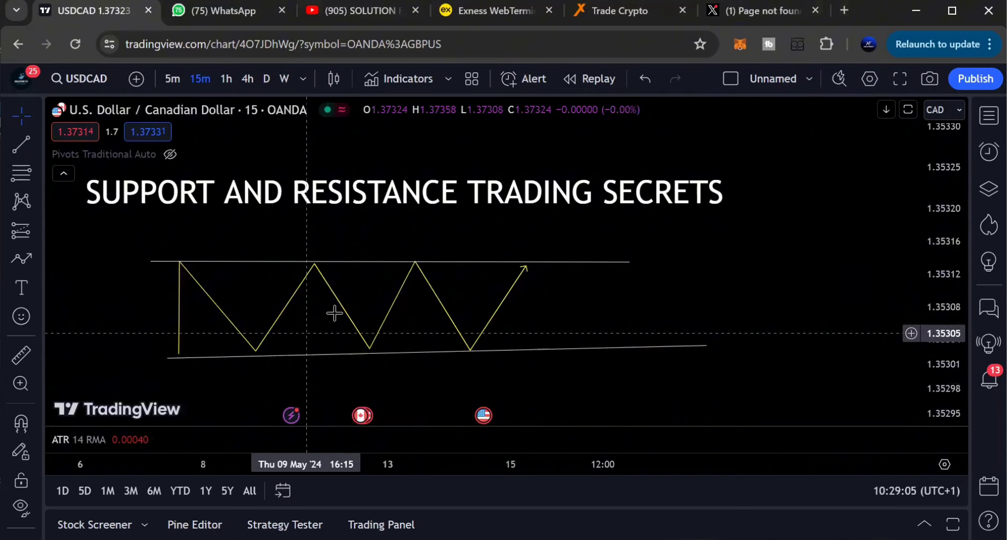
drag(362, 288, 432, 273)
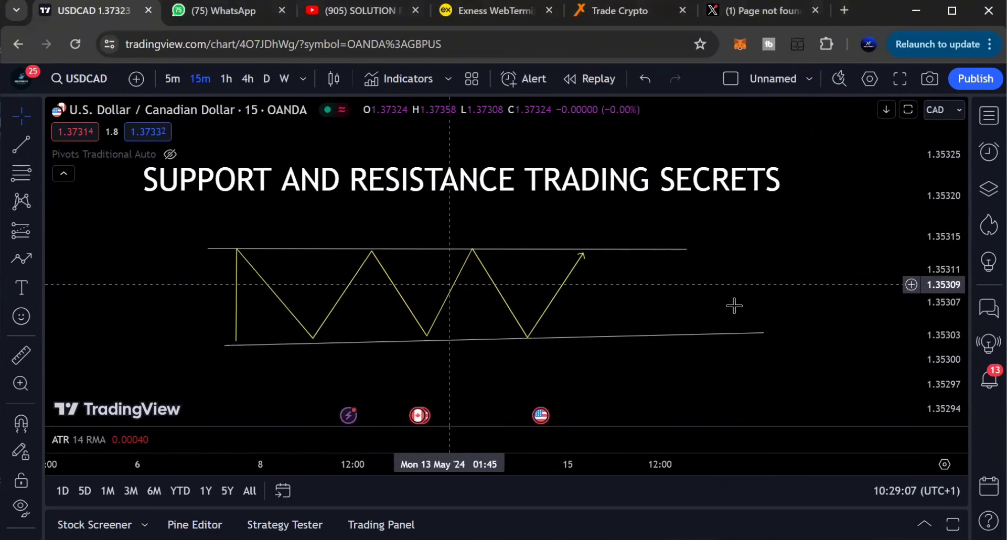
drag(933, 353, 933, 324)
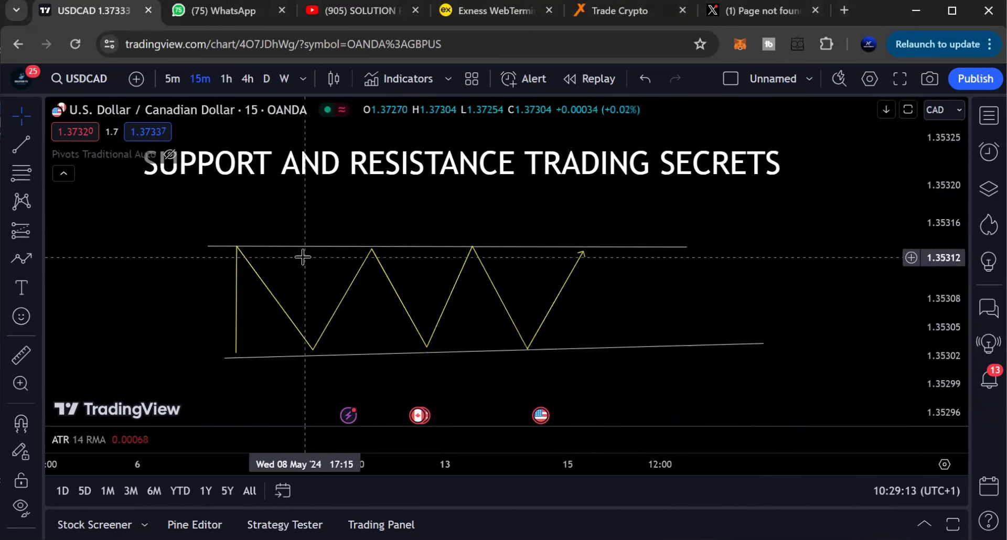
click(532, 346)
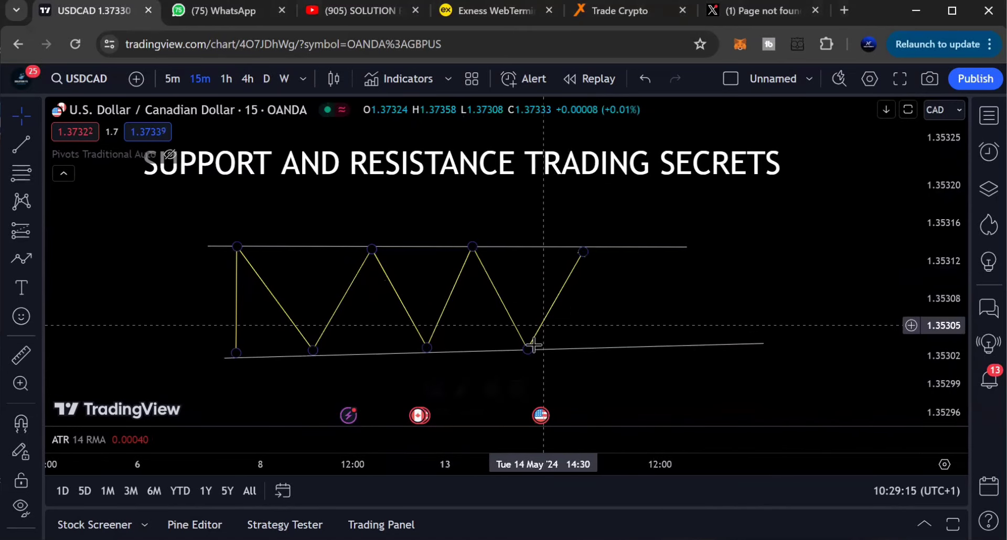
click(246, 358)
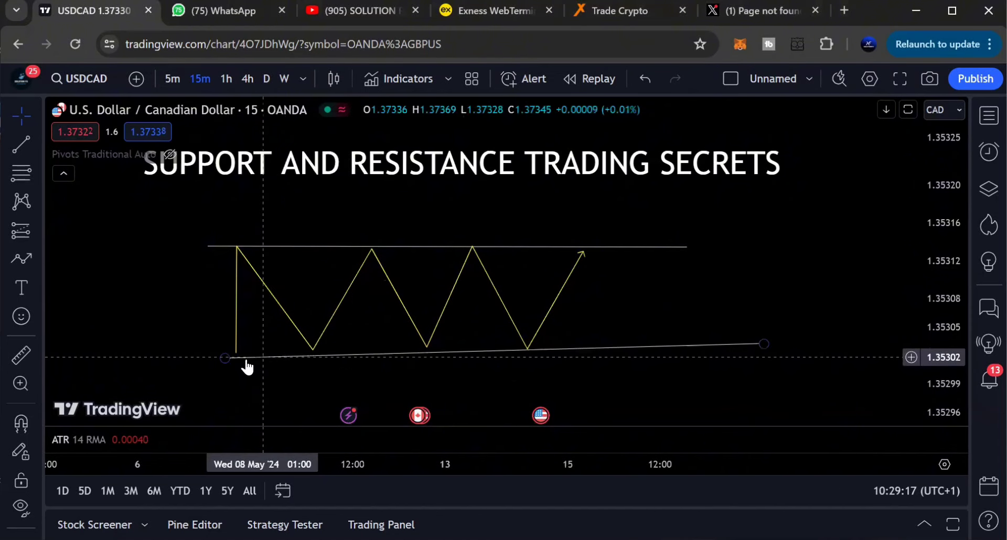
click(452, 338)
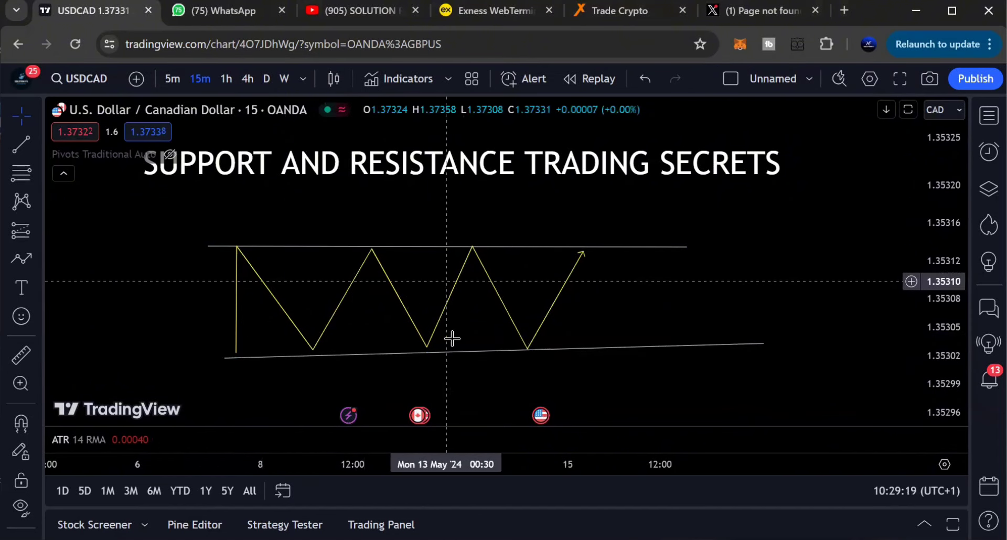
click(531, 350)
click(587, 248)
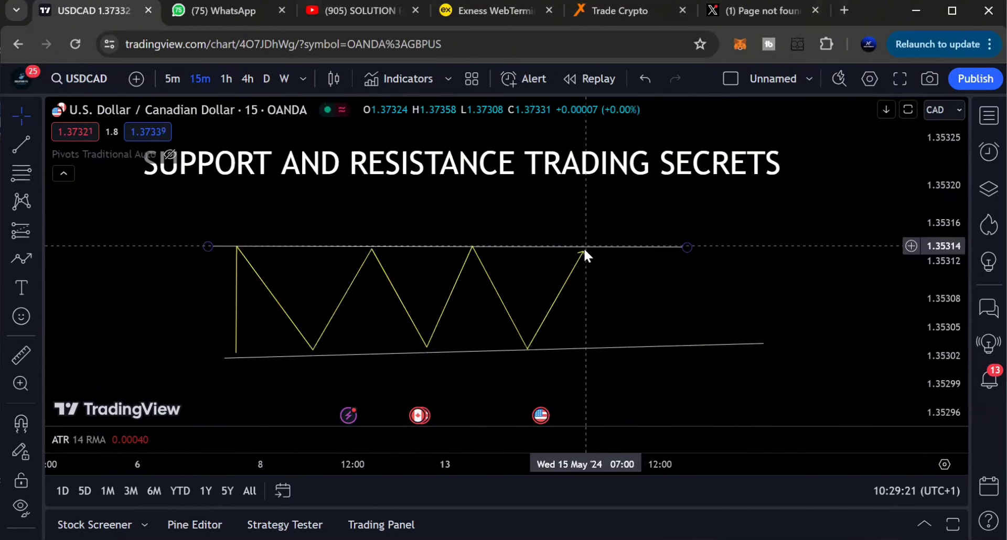
click(583, 252)
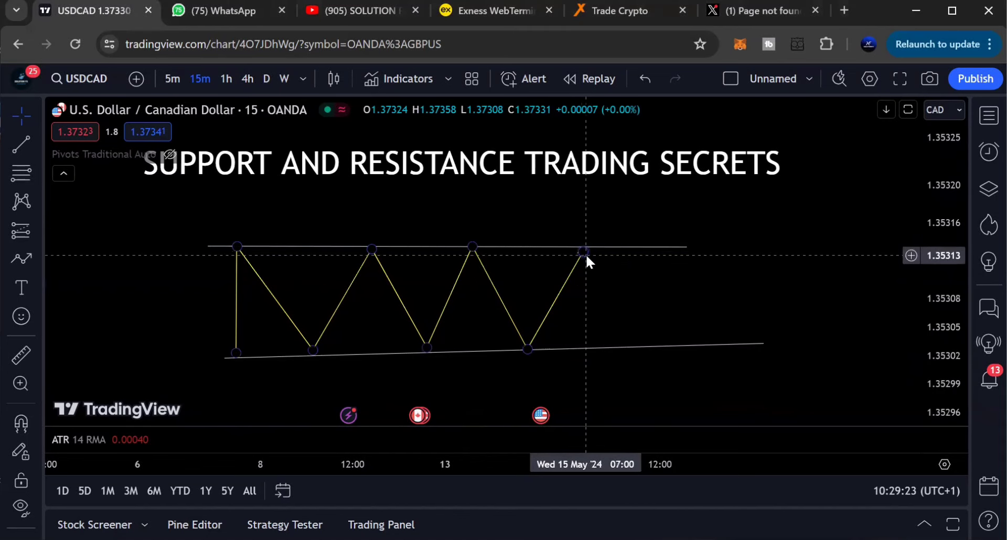
key(Escape)
- Draw a second arrow path from the zigzag's tip down to about 1.35305, above support, and back up to the resistance line
click(21, 259)
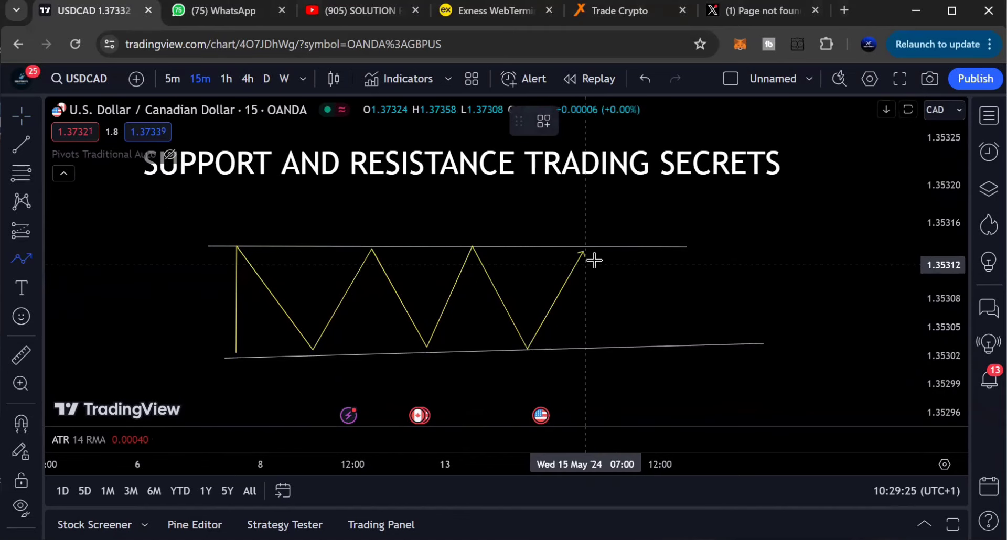
click(582, 249)
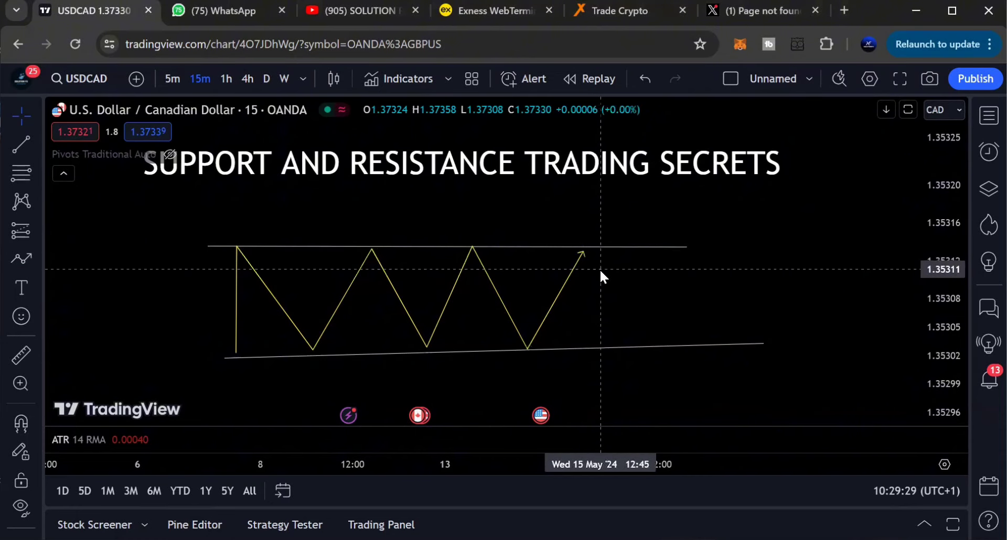
click(21, 258)
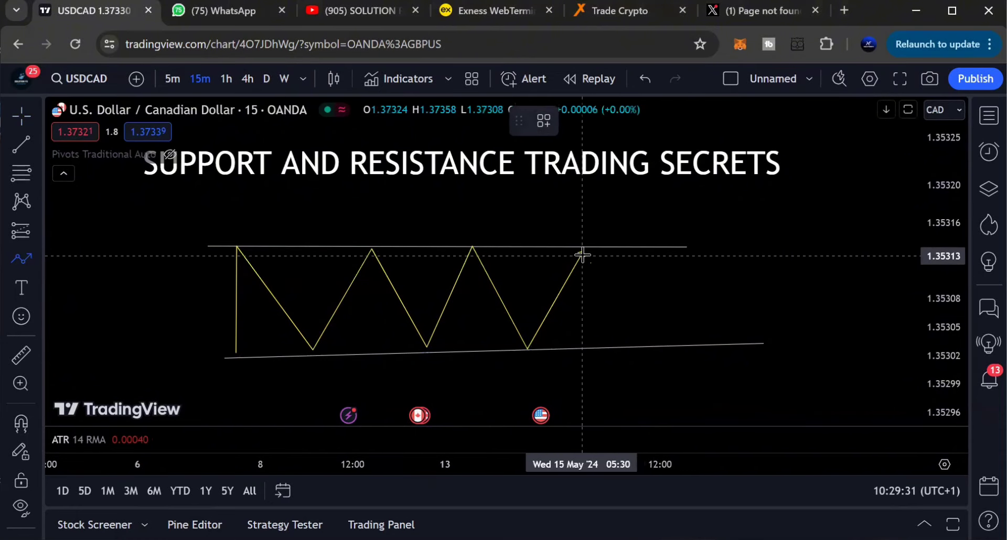
click(584, 252)
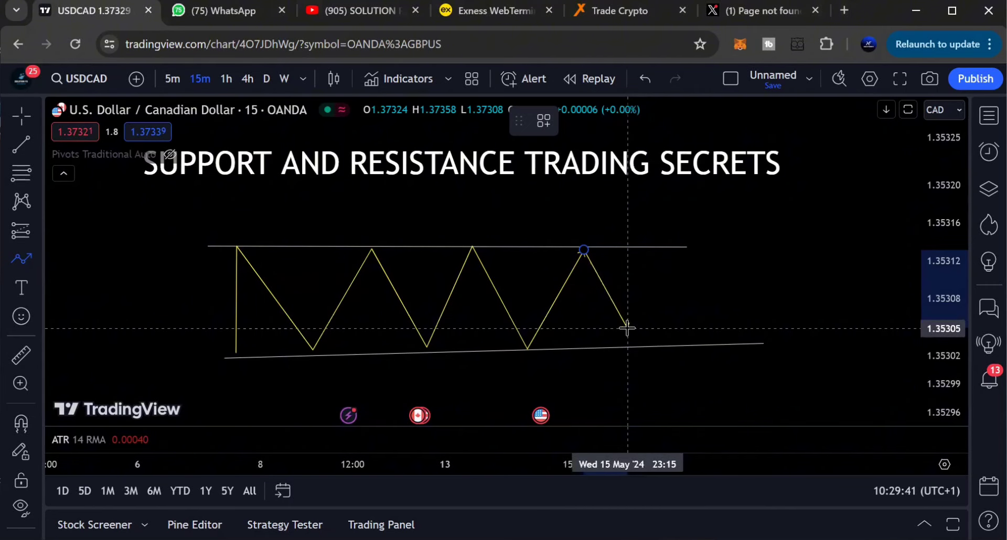
click(634, 316)
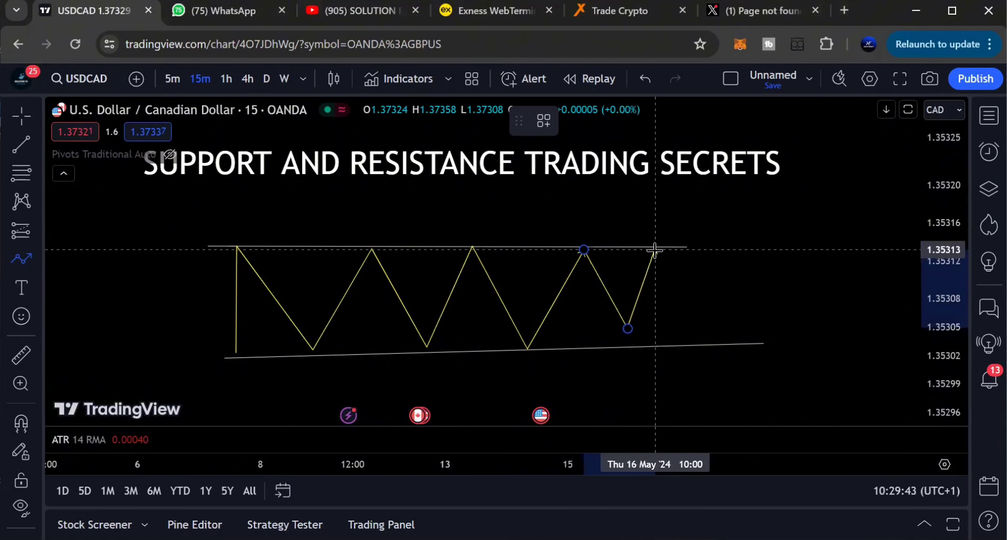
double_click(657, 259)
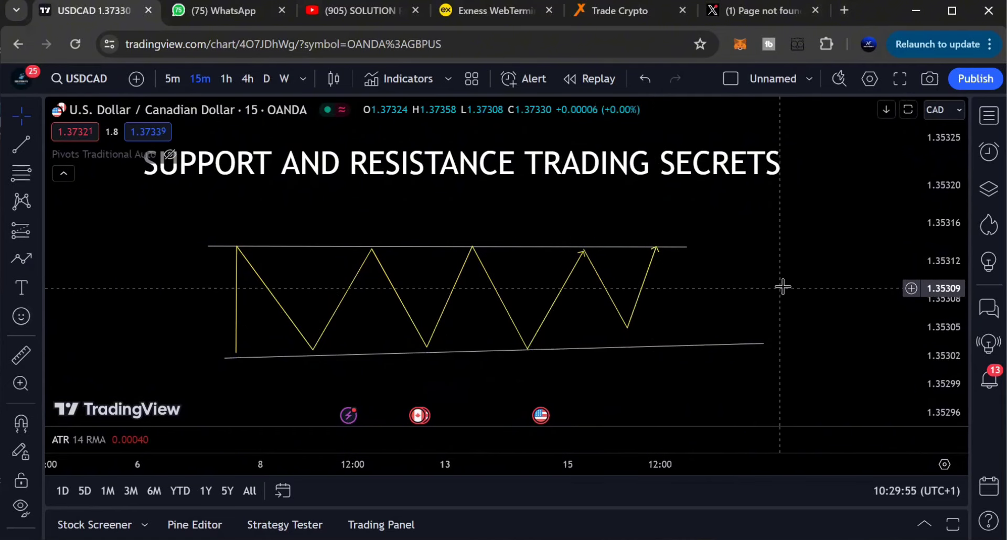
drag(782, 287, 767, 276)
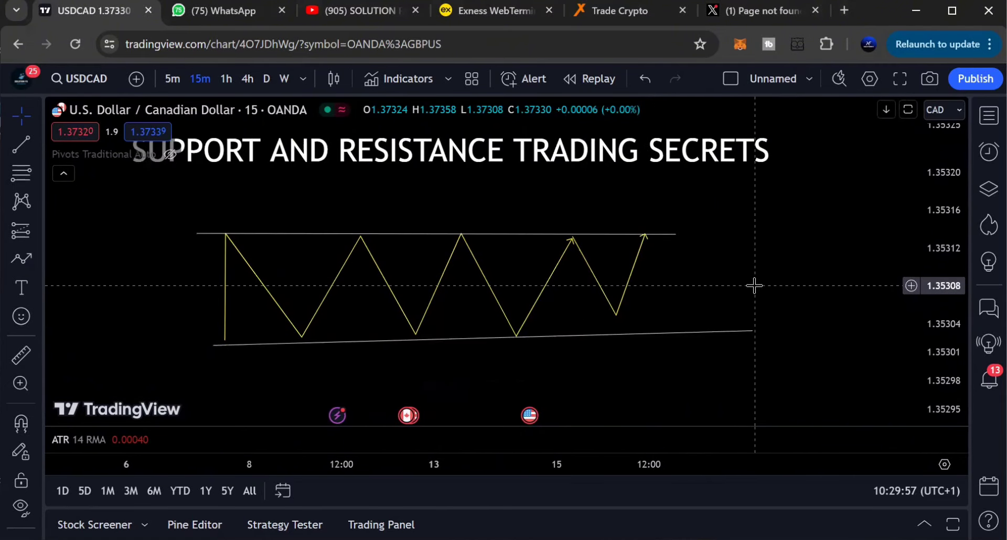
scroll(713, 284, up, 2)
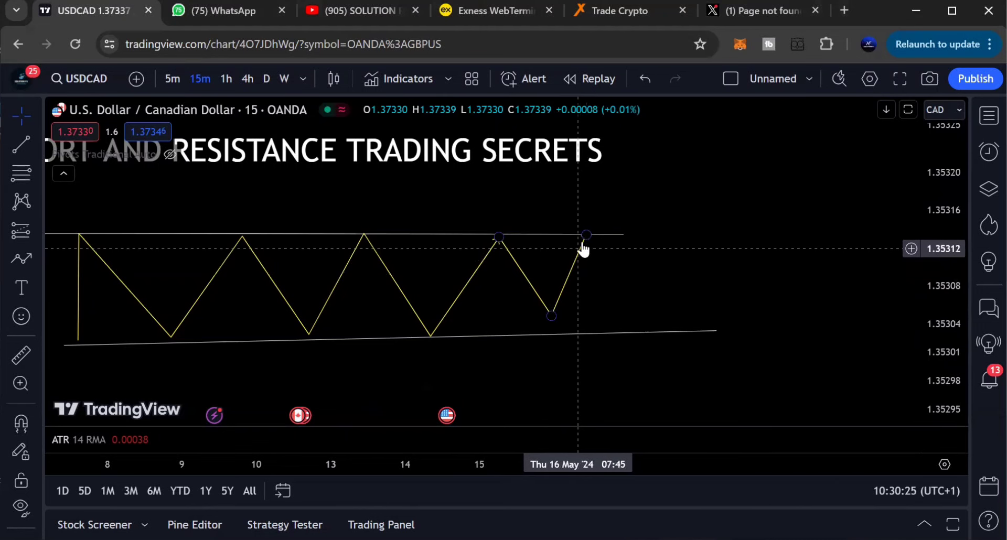
click(602, 266)
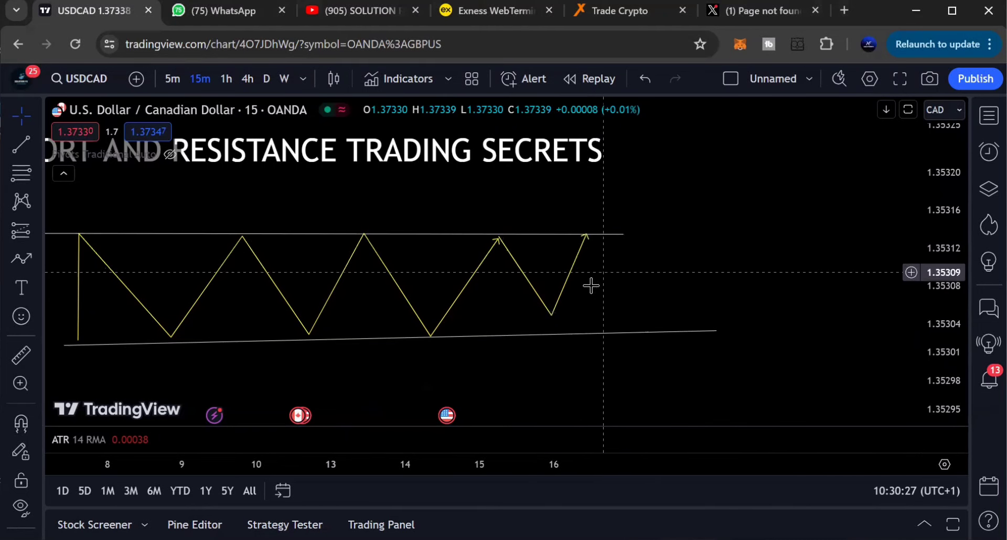
click(550, 316)
click(598, 299)
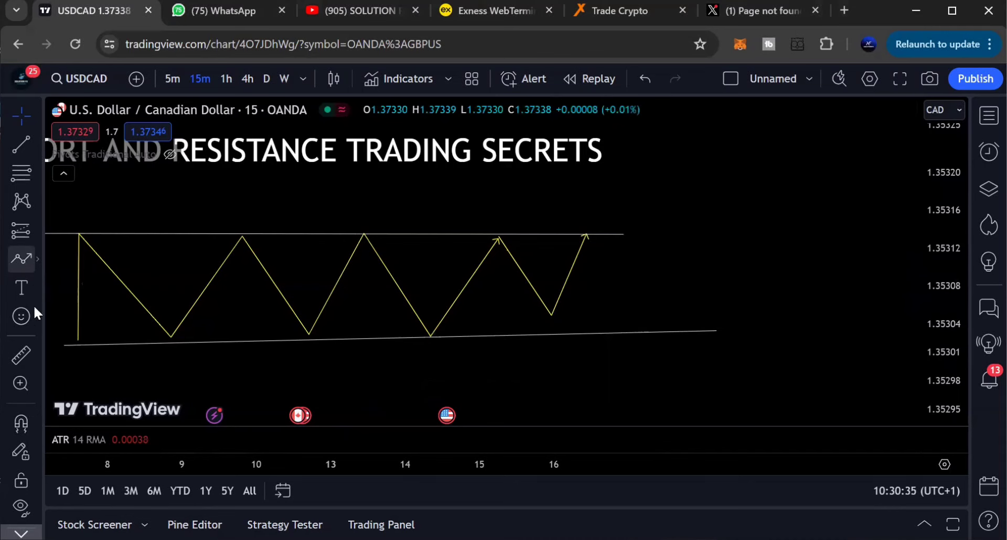
click(21, 259)
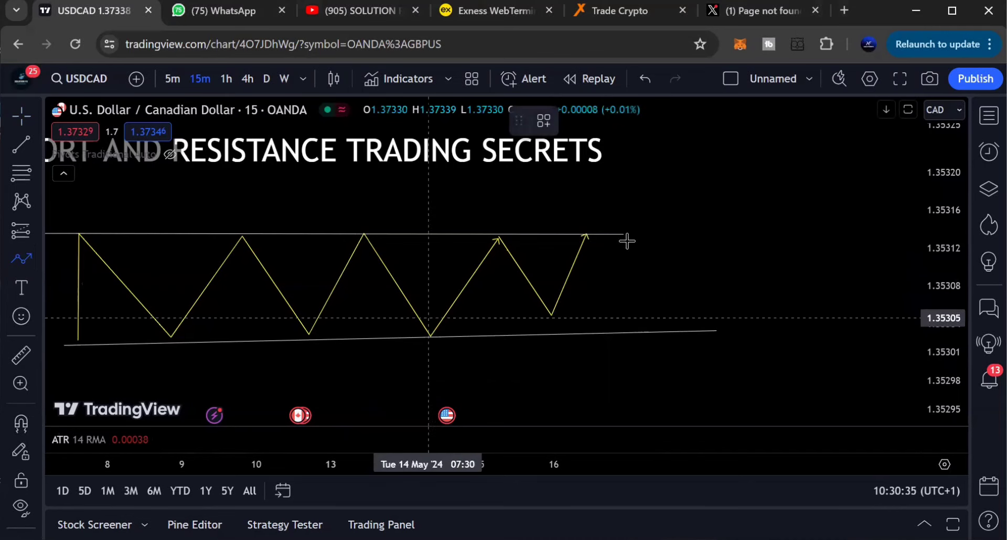
double_click(588, 235)
click(606, 258)
click(587, 233)
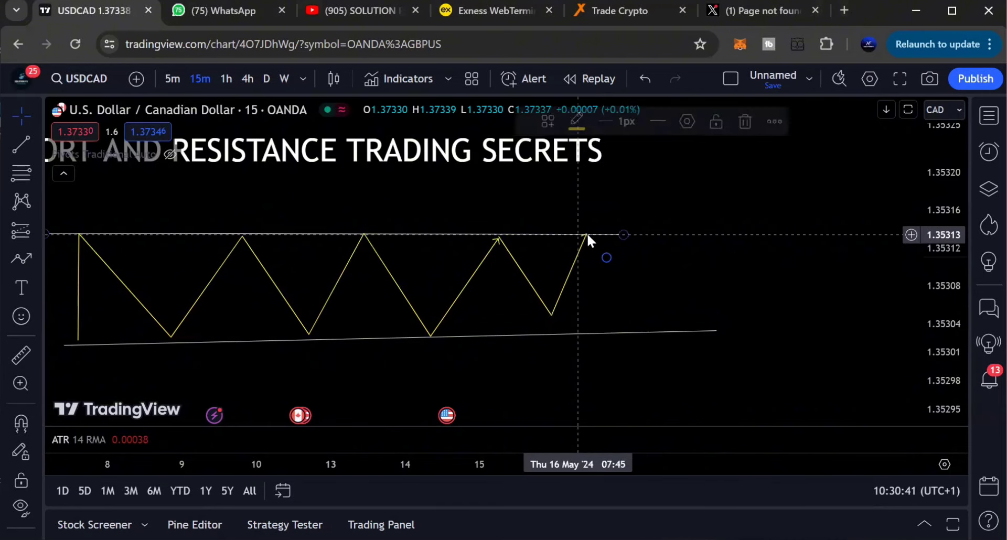
drag(604, 252, 585, 234)
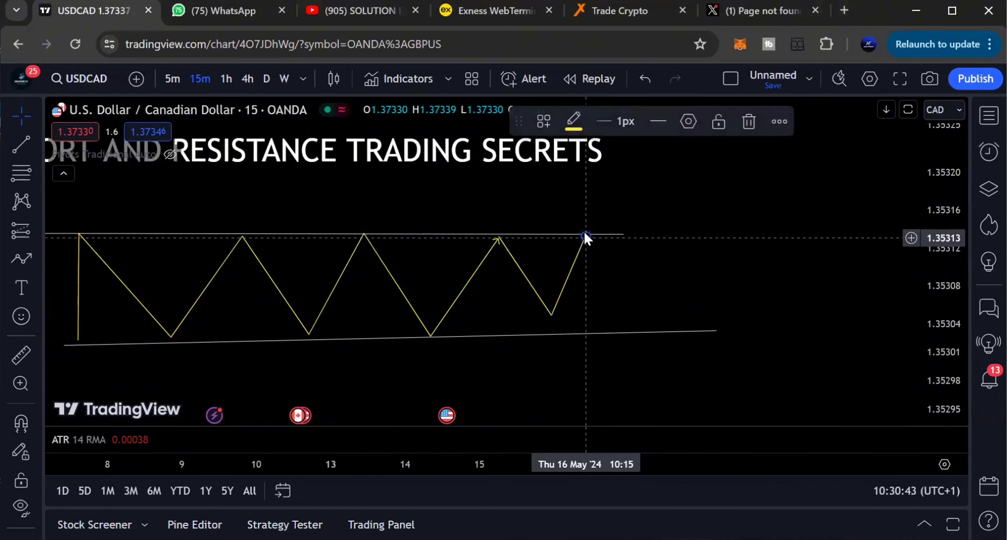
click(609, 261)
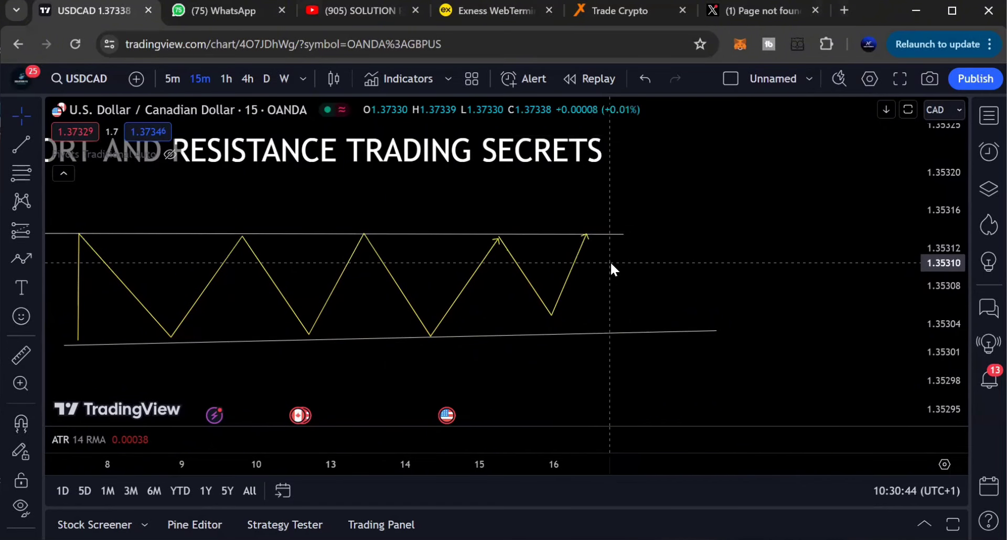
- Draw a third arrow path from the last high down to about 1.35295, below support, and back up to about 1.35313
click(19, 260)
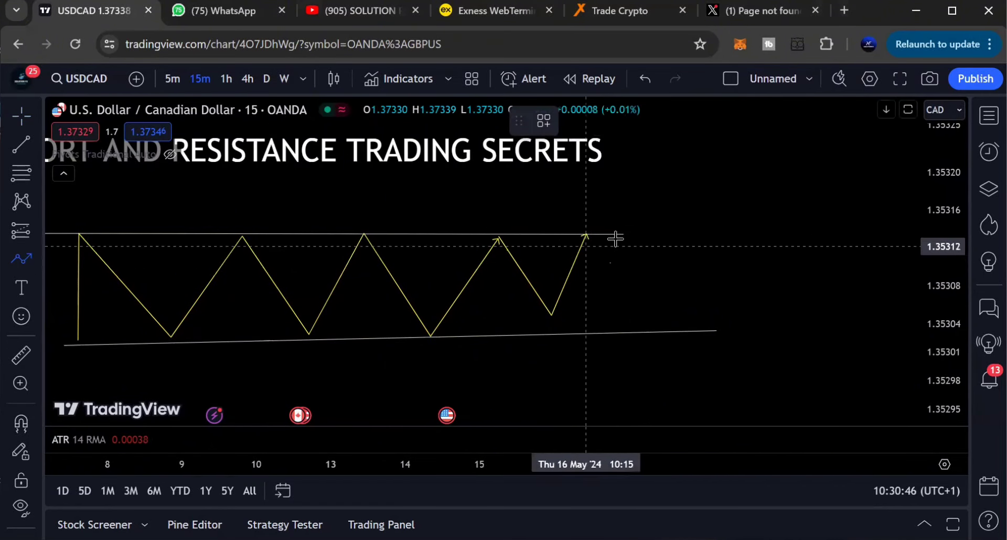
click(586, 235)
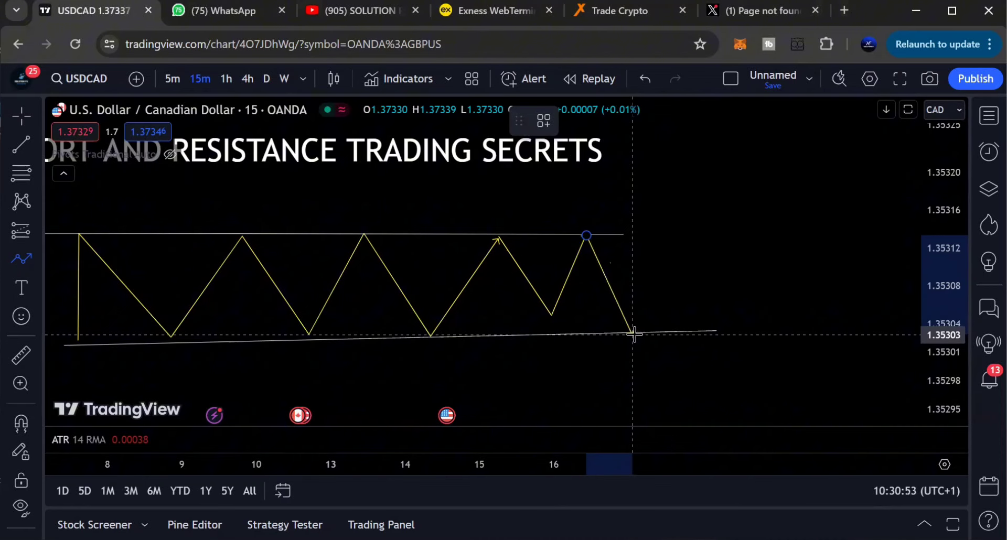
double_click(652, 408)
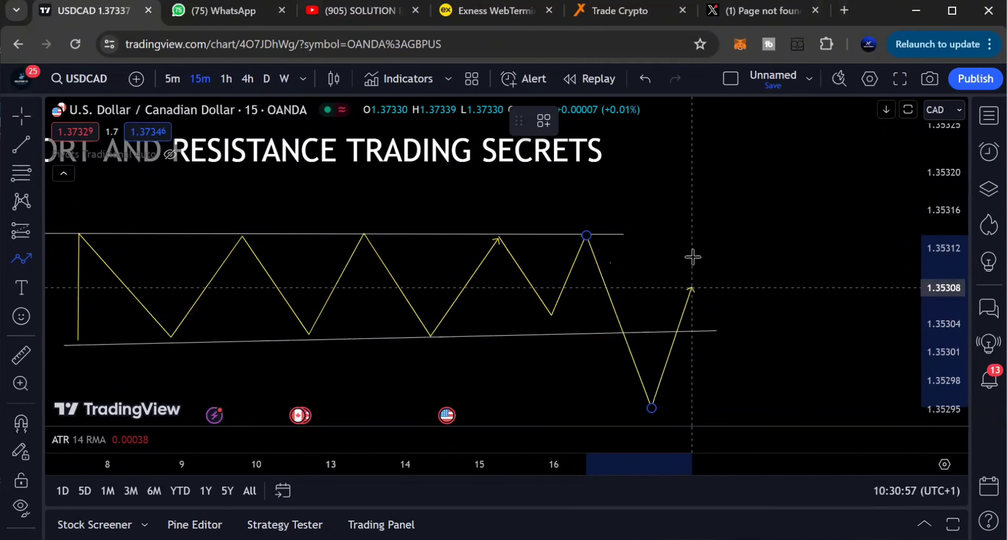
double_click(701, 240)
right_click(670, 194)
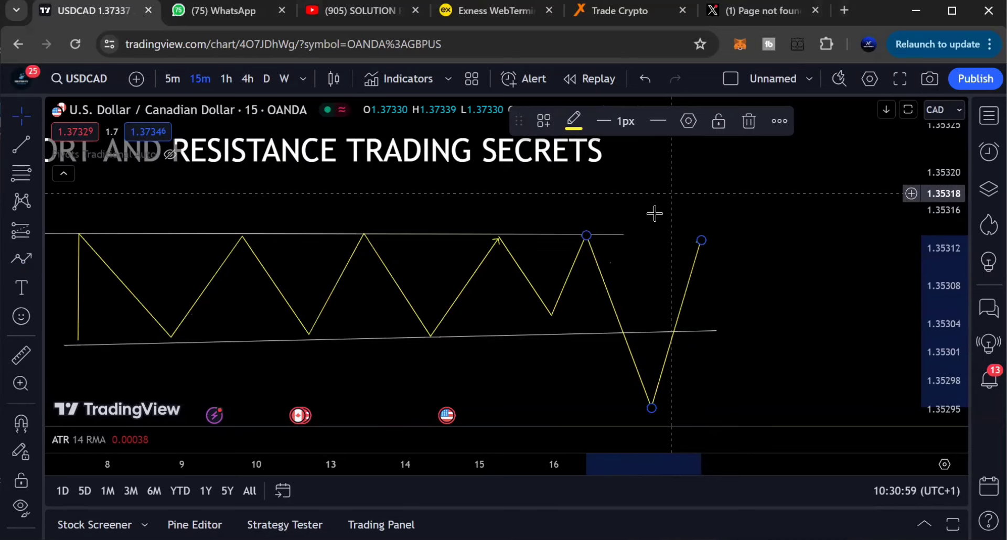
- Extend the resistance line past the newest path, and reshape that path with its tip on the line and its low at about 1.35298
click(626, 230)
drag(626, 232, 738, 232)
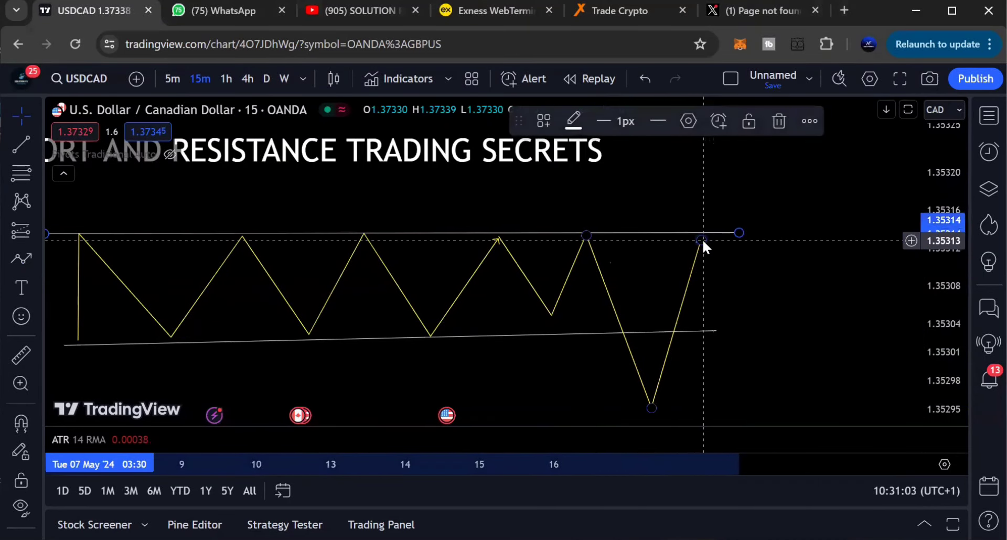
click(705, 234)
click(740, 267)
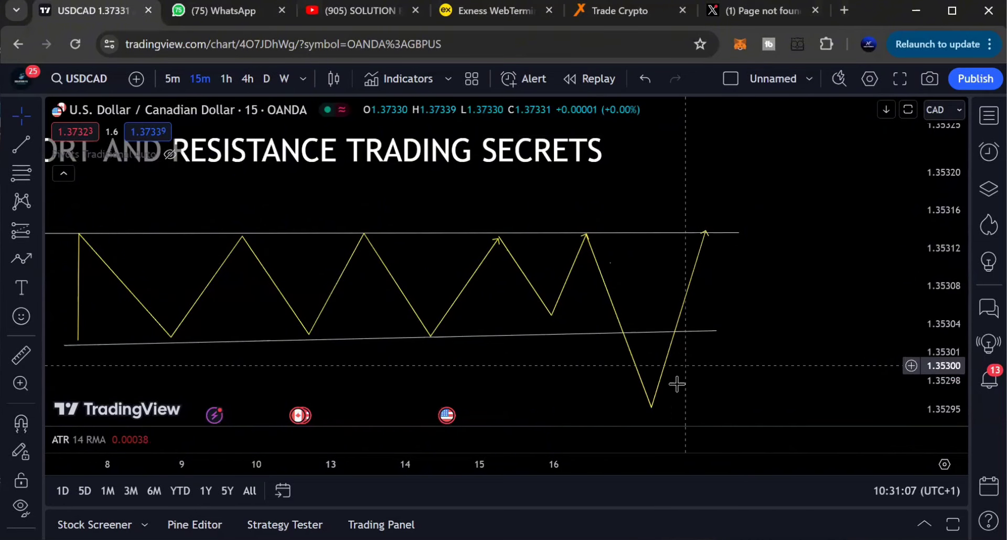
drag(650, 399, 647, 376)
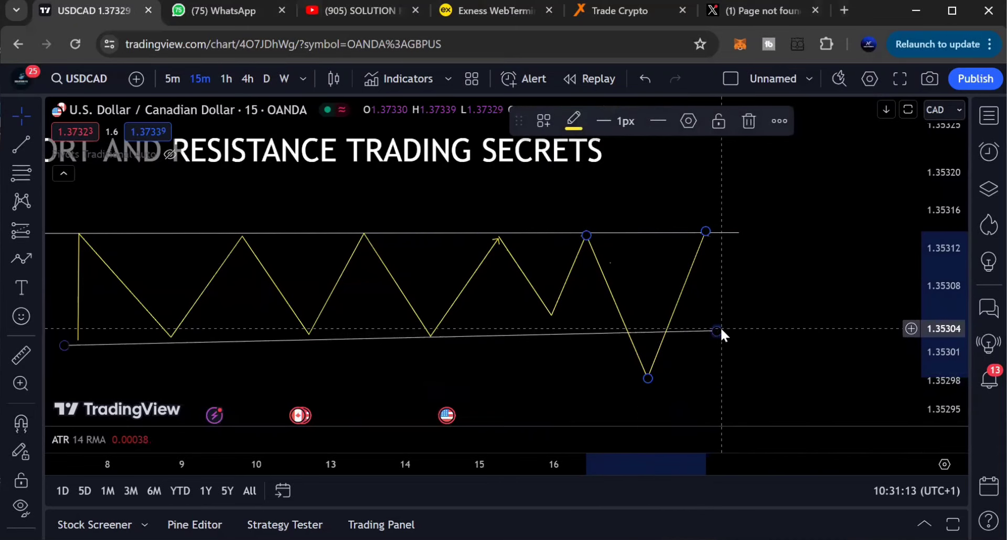
- Extend the support line to about 1.35304 and the resistance line to about 1.35314, both beyond the last arrow tip
drag(717, 331, 747, 324)
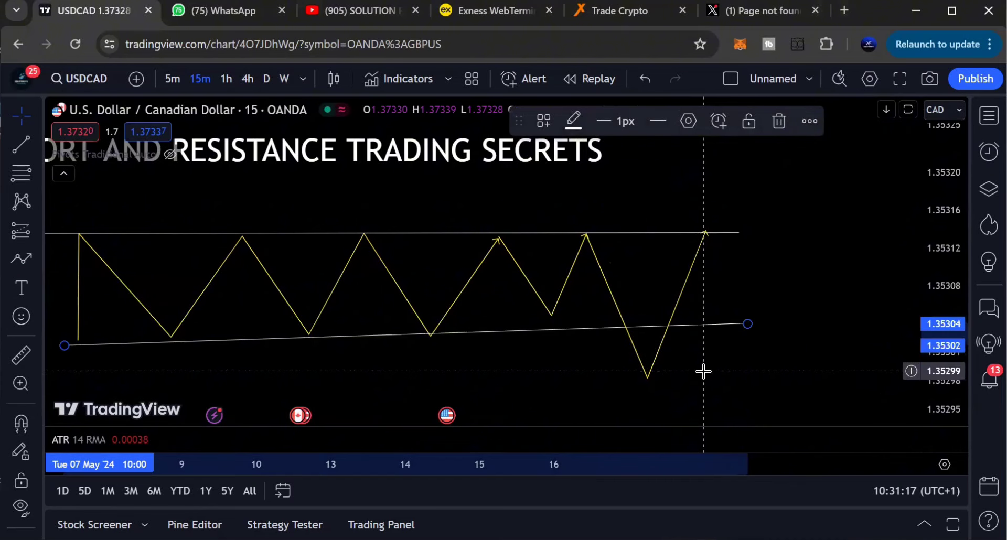
scroll(731, 354, down, 1)
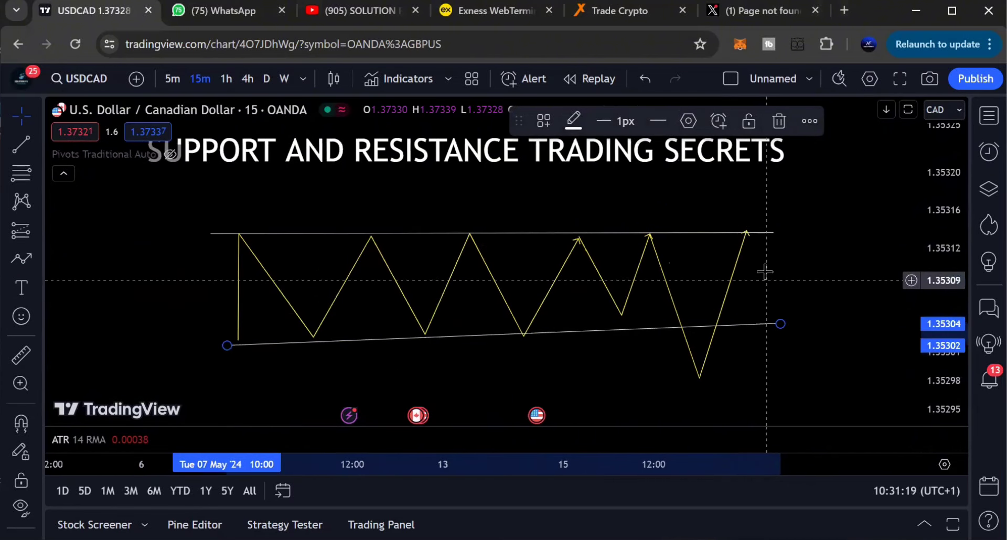
scroll(753, 254, up, 1)
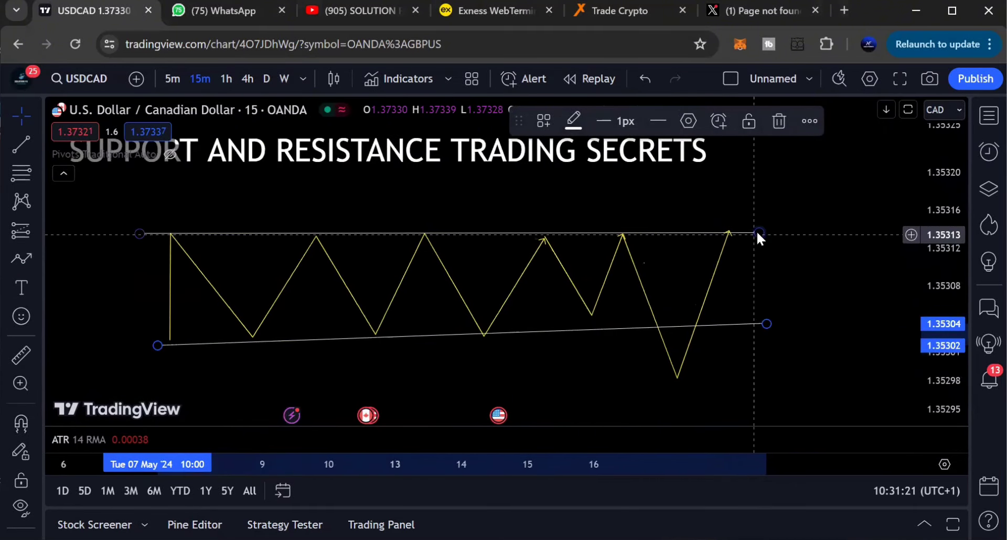
drag(756, 231, 778, 235)
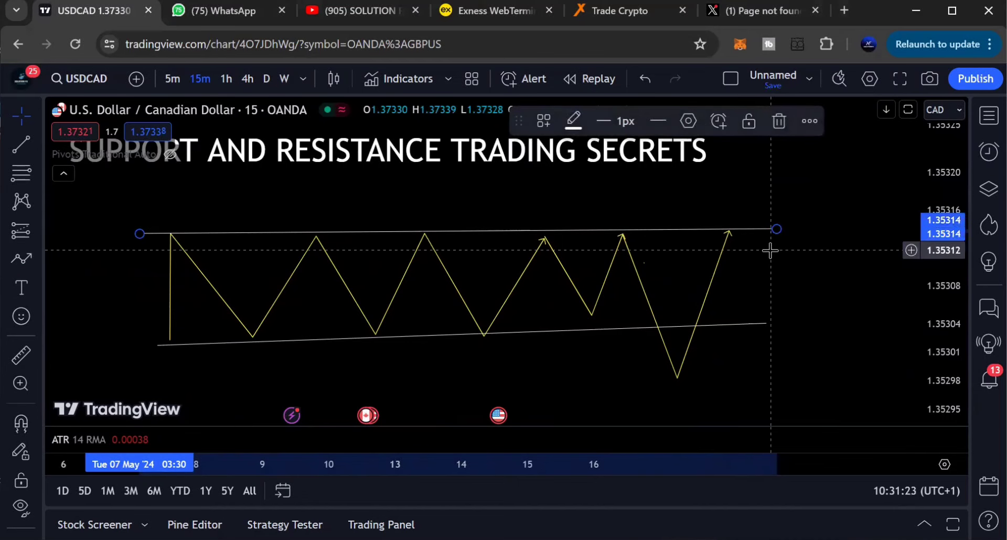
click(772, 254)
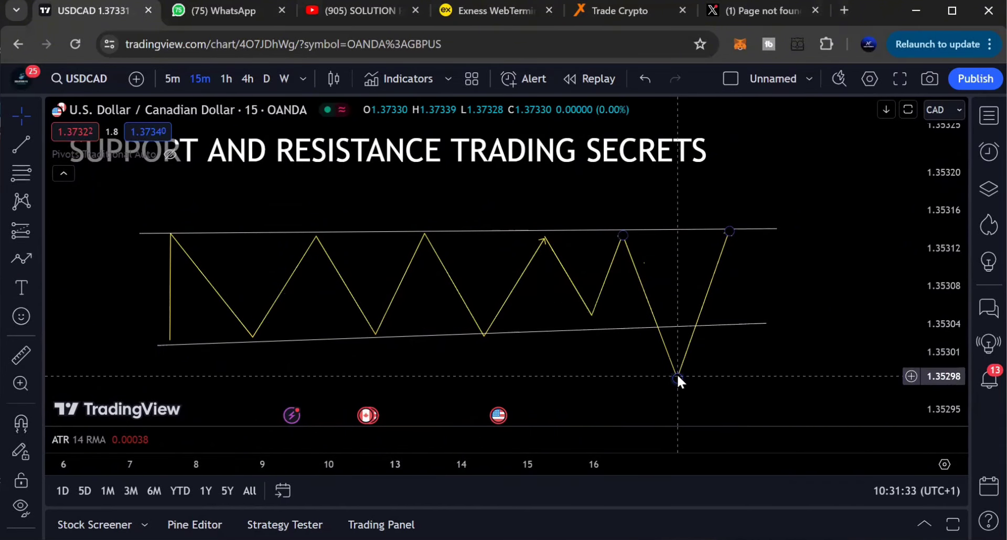
- Raise the low of the last arrow path to about 1.35299, still beneath the support line
drag(677, 377, 677, 366)
double_click(753, 295)
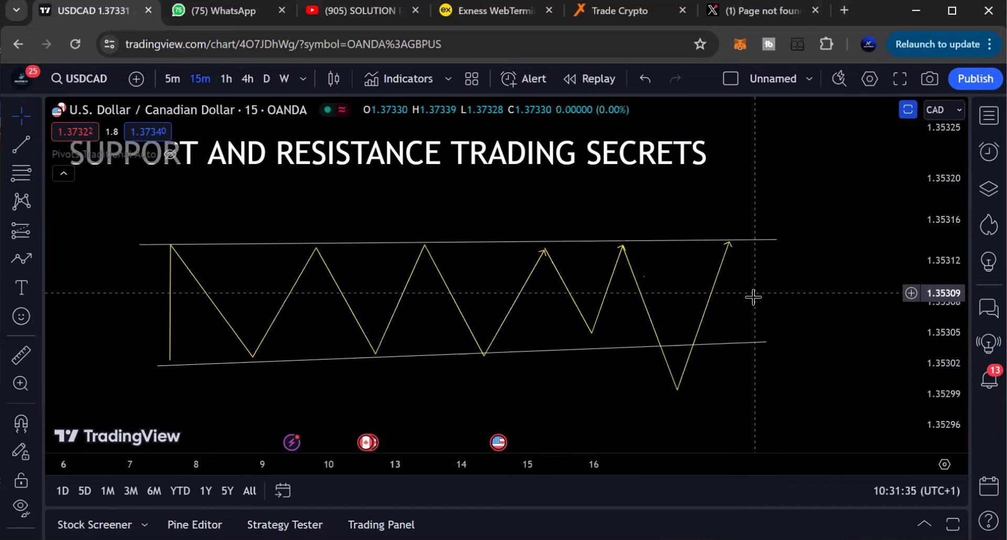
drag(937, 376, 937, 357)
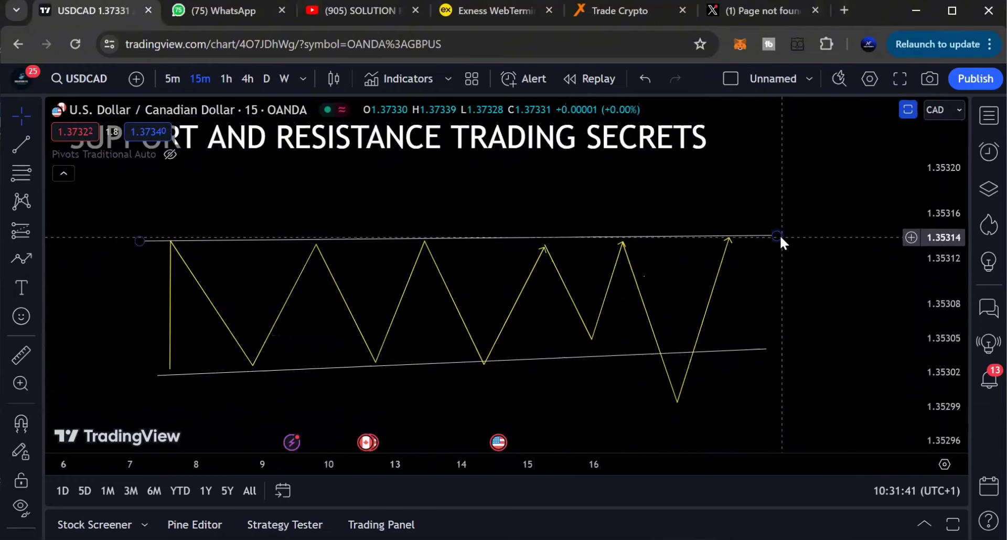
- Place a horizontal line at 1.35314 across the zigzag's highs and another at 1.35303 across its lows
click(37, 142)
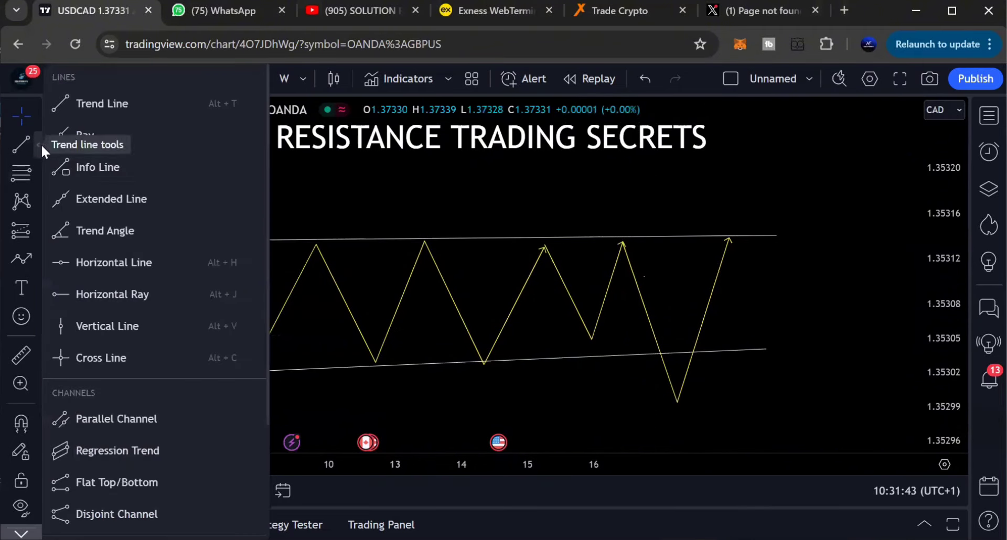
click(102, 263)
click(175, 239)
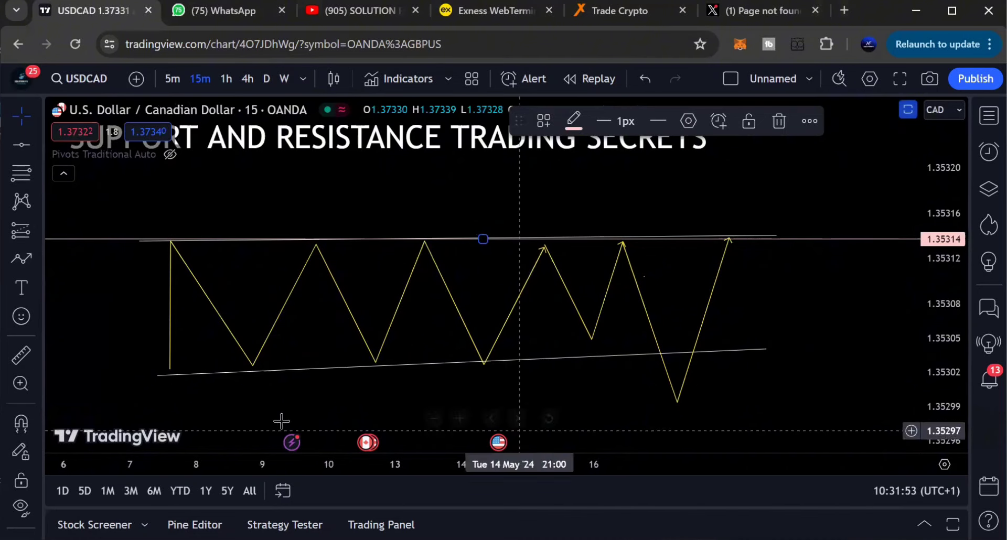
click(22, 147)
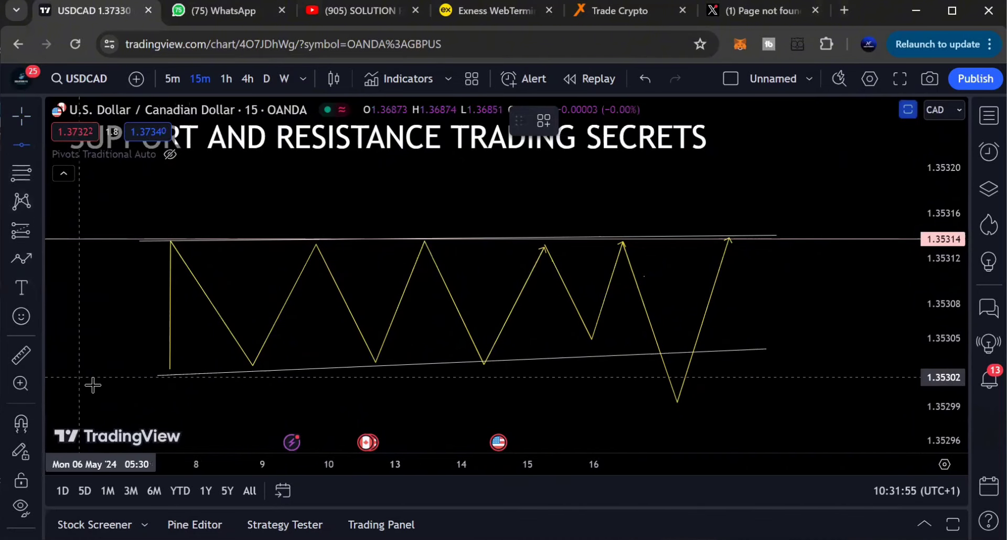
click(132, 365)
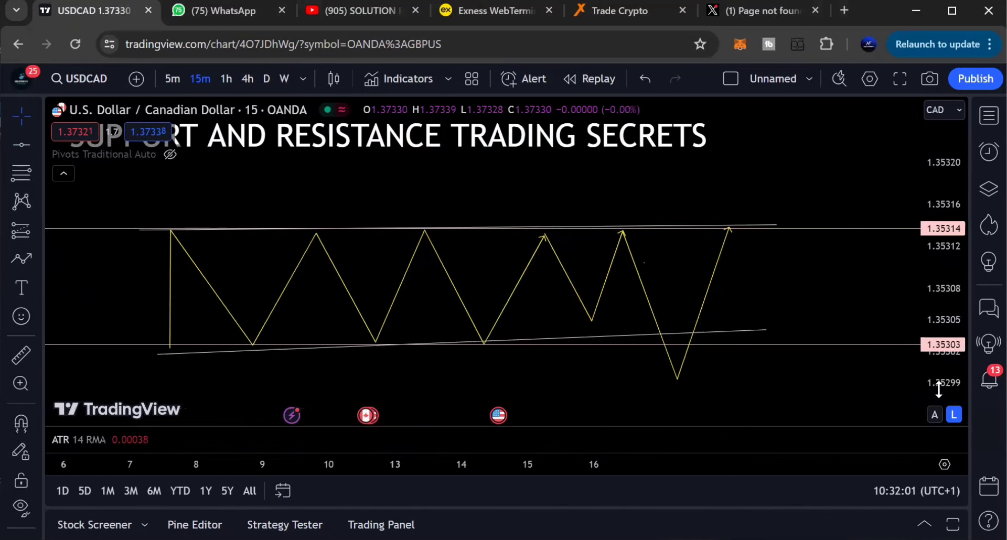
drag(938, 389, 934, 369)
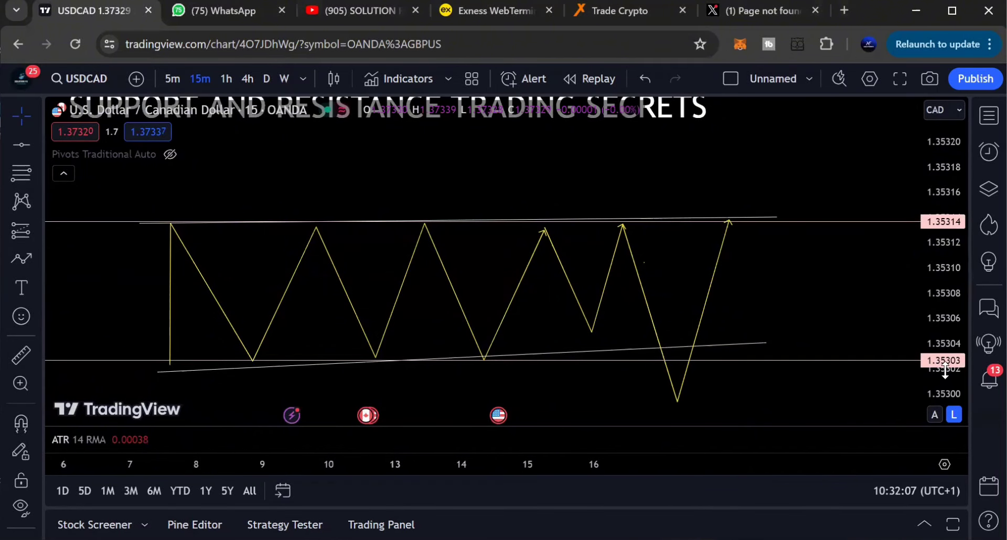
- Raise the low of the last arrow path to about 1.35301, just below the lower horizontal line
drag(762, 309, 800, 278)
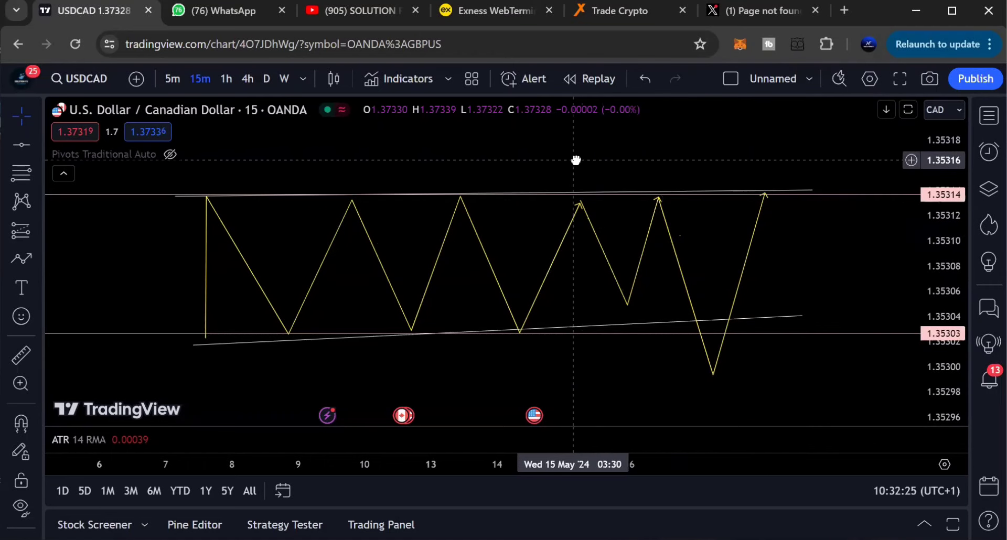
drag(575, 159, 580, 161)
drag(715, 374, 719, 352)
click(800, 276)
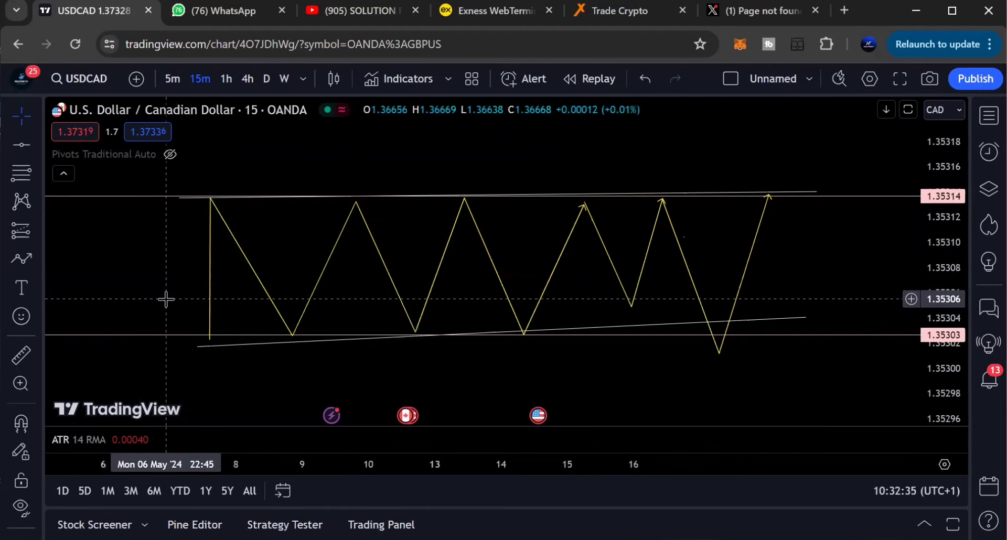
- Draw a rectangular support zone around the zigzag's lows, spanning about 1.35305 to 1.35302 and the full width of the pattern
drag(166, 298, 215, 295)
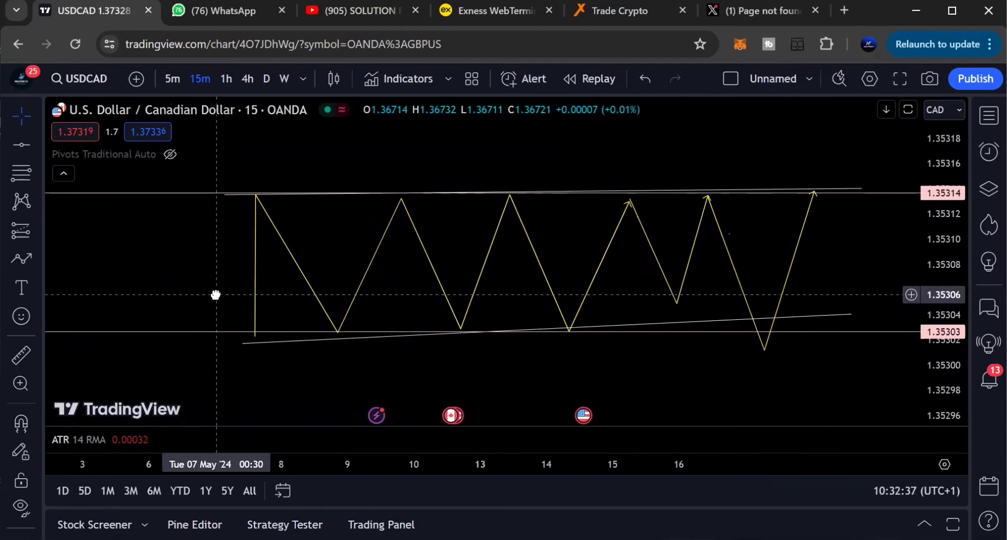
mouse_move(952, 379)
mouse_down()
mouse_move(951, 360)
mouse_move(941, 373)
mouse_up()
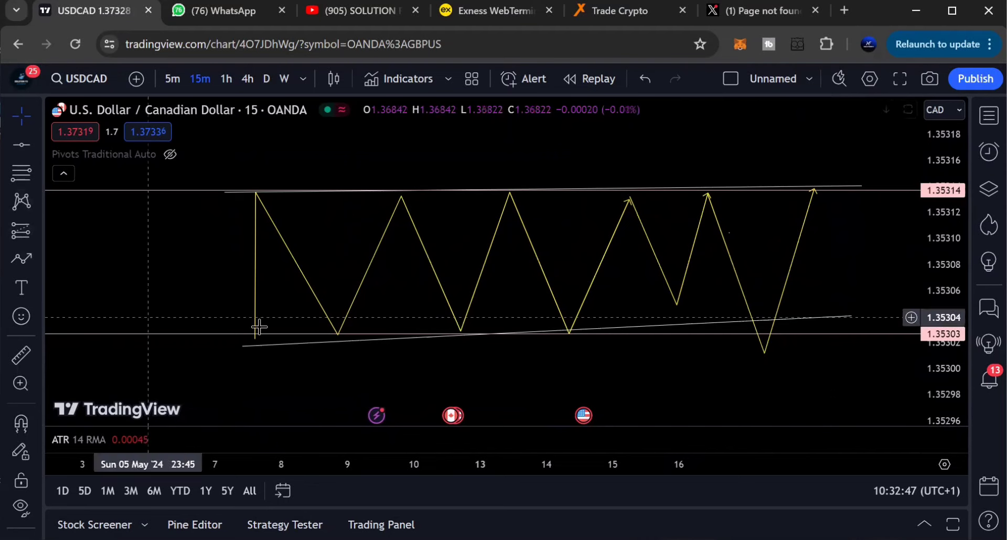
click(332, 341)
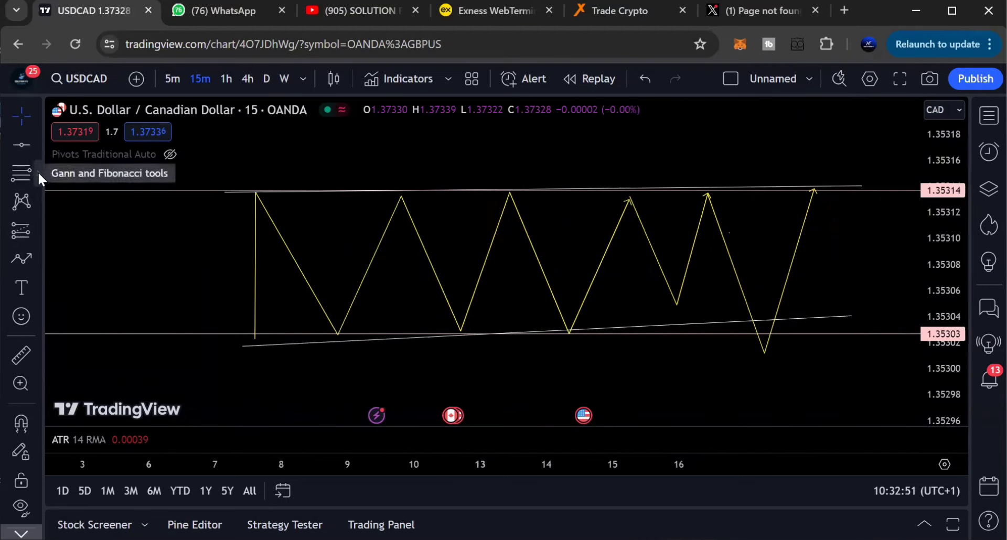
click(38, 286)
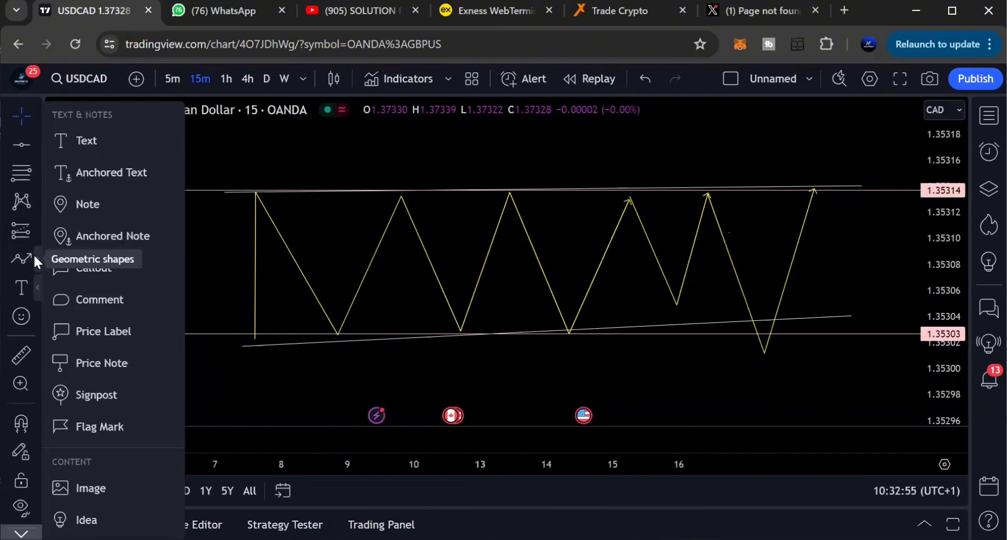
click(34, 254)
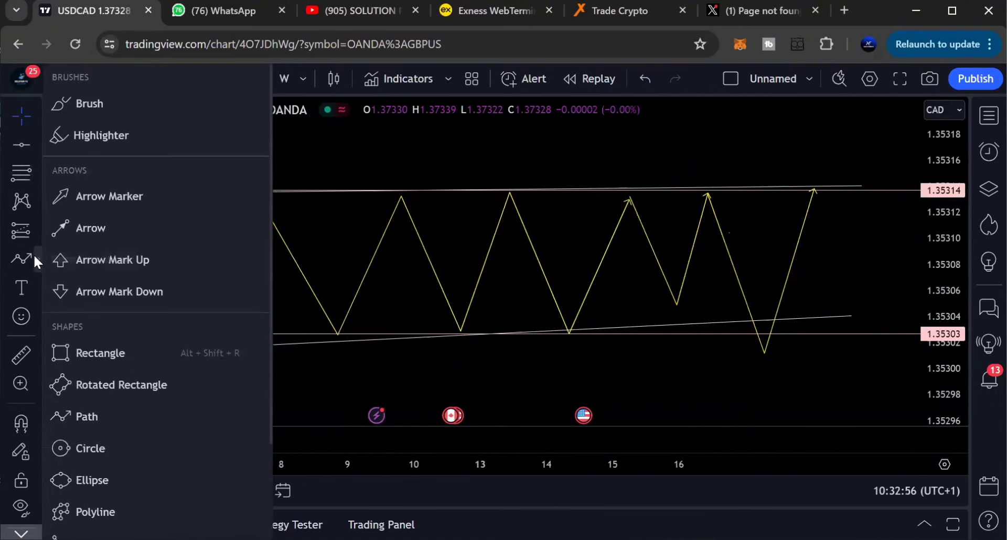
click(90, 348)
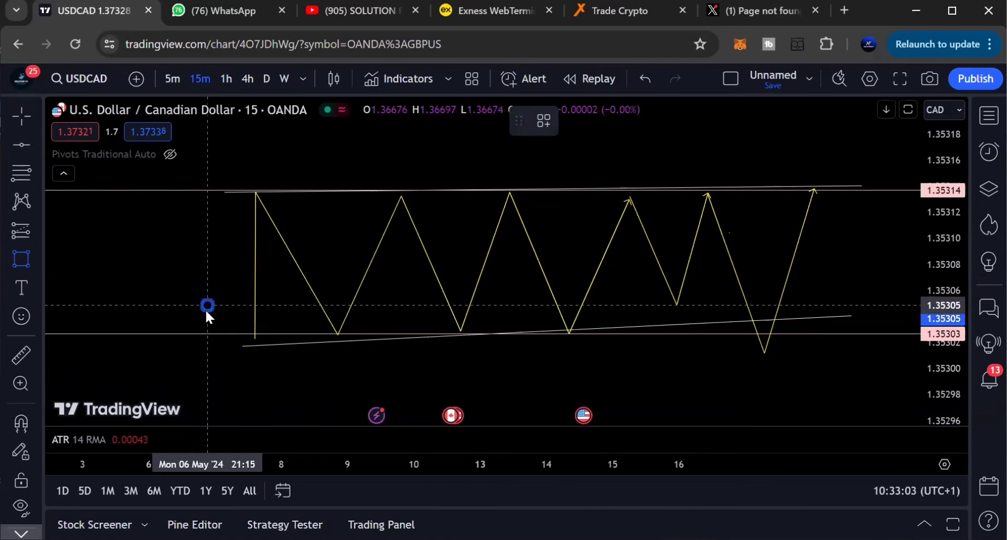
drag(207, 305, 886, 346)
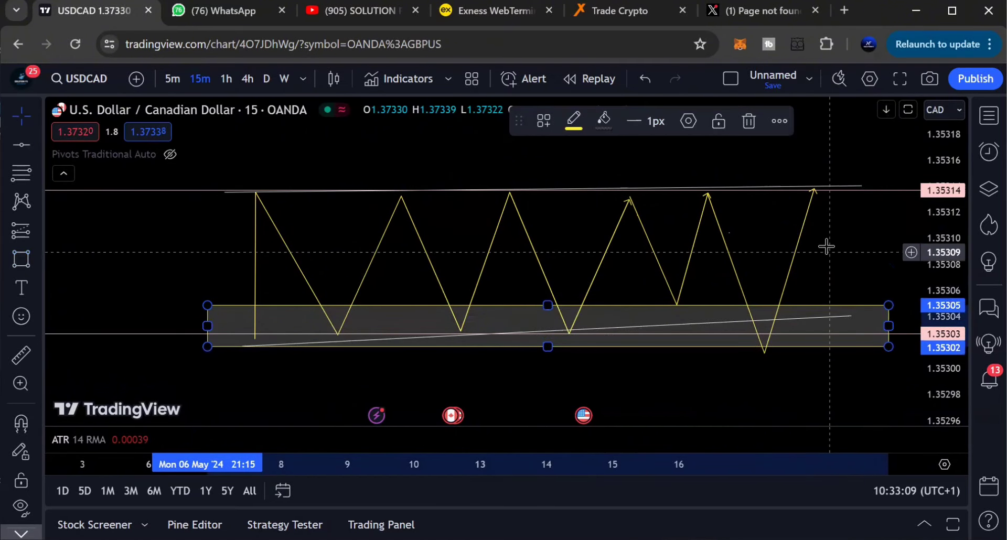
click(81, 312)
- Try to draw a rectangular resistance zone across the zigzag's highs, spanning about 1.35314 to 1.35313
click(22, 259)
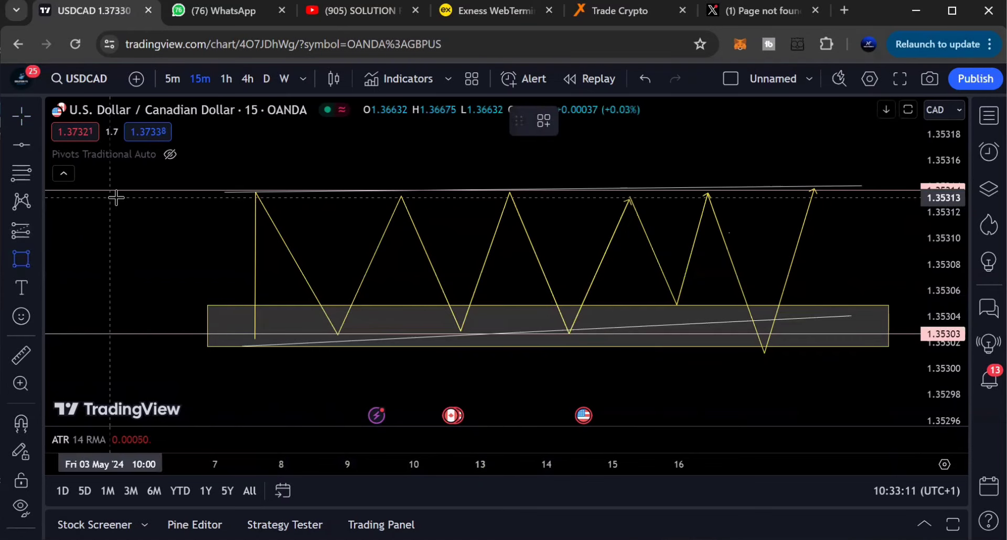
mouse_move(123, 201)
mouse_down()
mouse_move(878, 198)
mouse_move(928, 188)
mouse_up()
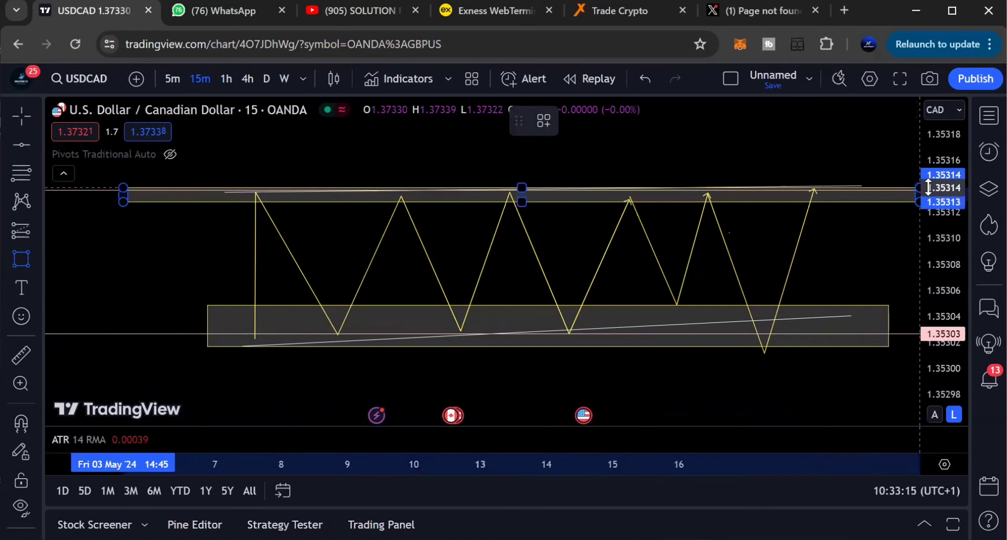
double_click(923, 189)
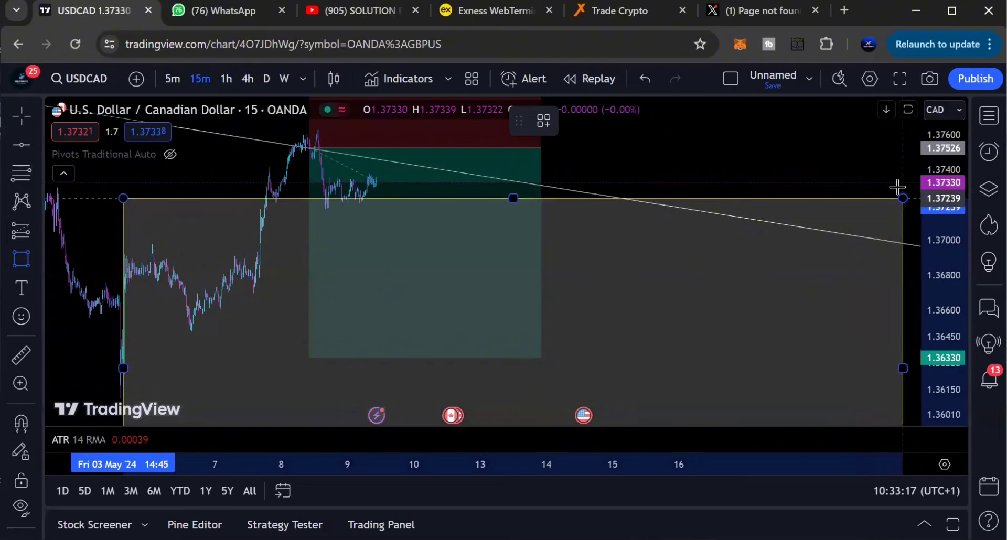
click(851, 357)
drag(728, 299, 733, 295)
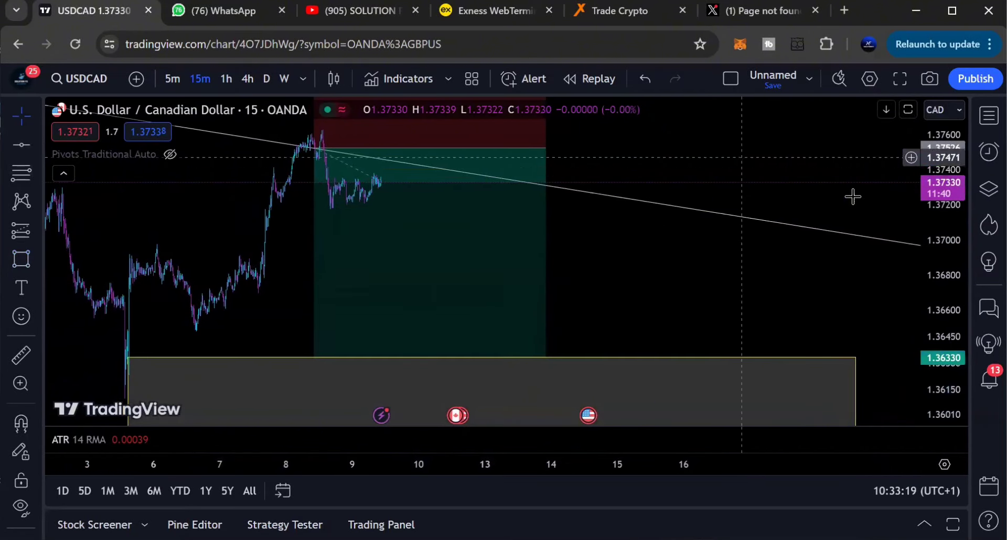
- Delete the oversized rectangle that stretches upward from the zigzag's highs
drag(947, 159, 947, 335)
scroll(755, 288, down, 5)
drag(770, 278, 653, 148)
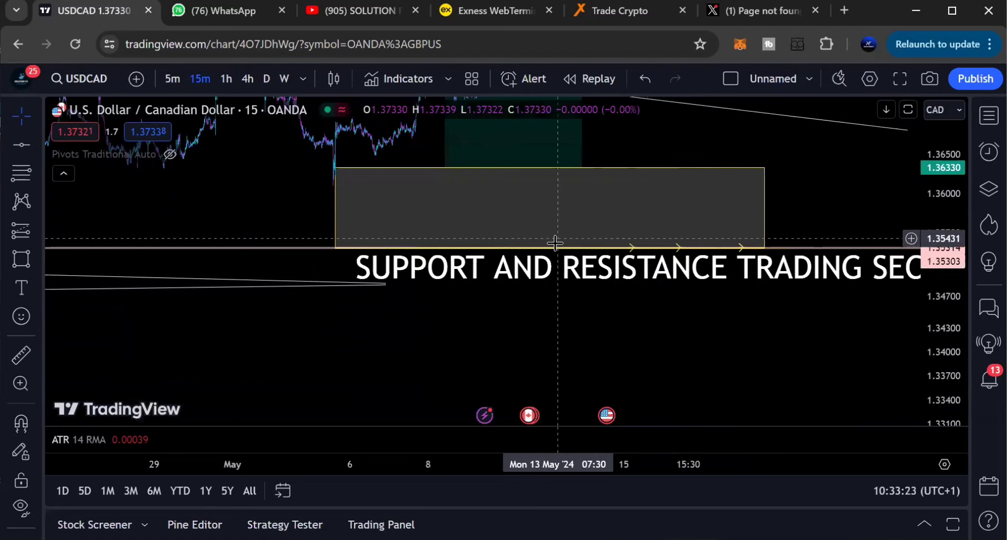
drag(625, 169, 618, 220)
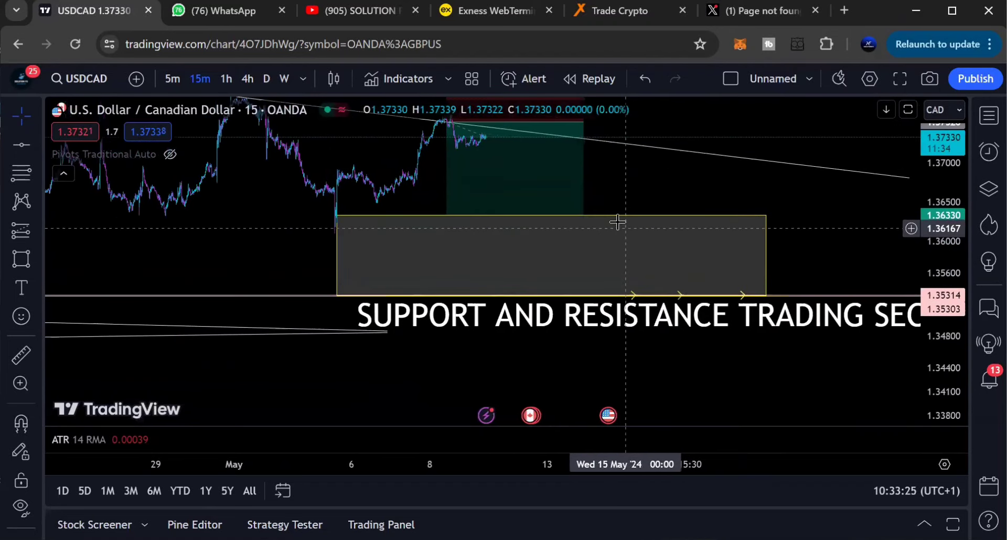
drag(758, 387, 719, 181)
scroll(690, 307, down, 1)
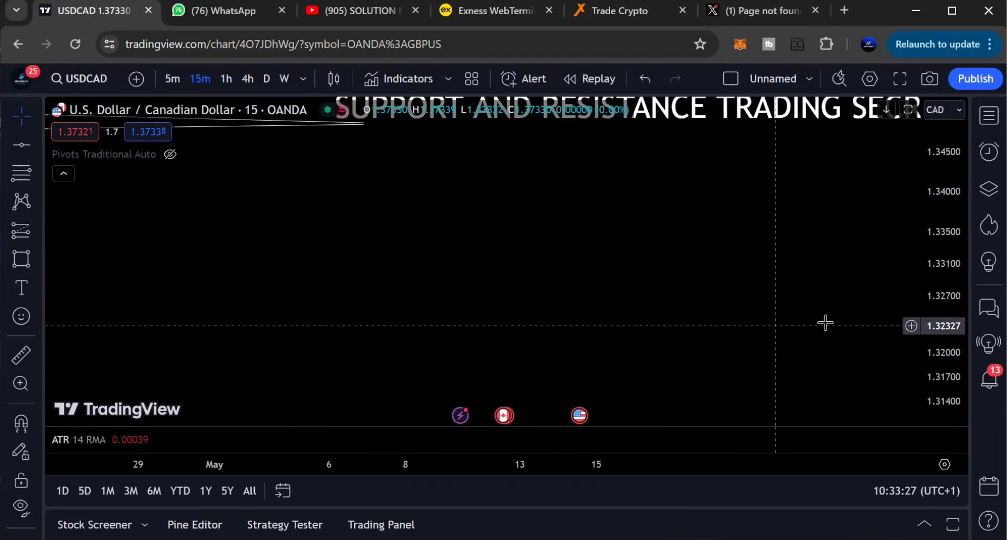
drag(808, 307, 662, 373)
drag(577, 288, 672, 411)
drag(944, 389, 906, 107)
drag(886, 354, 787, 16)
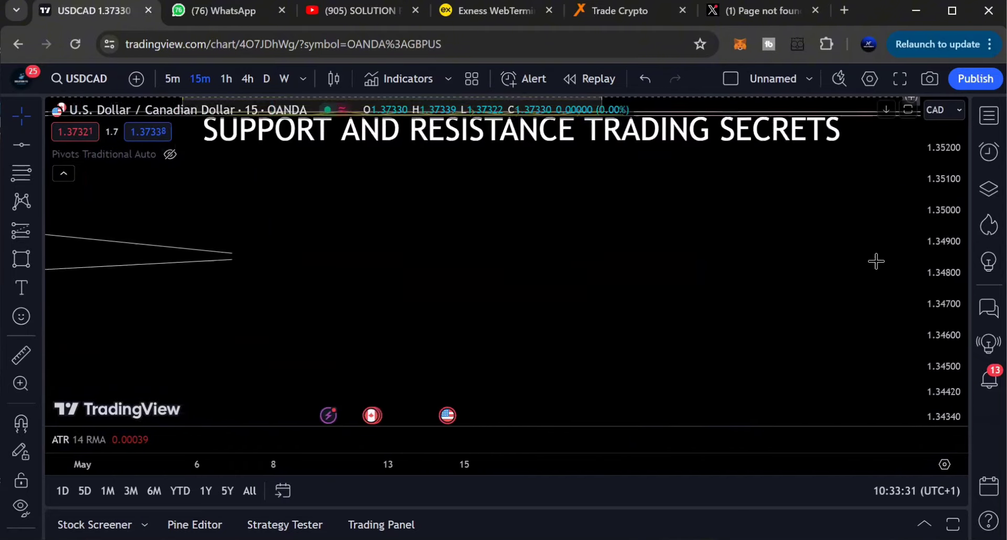
drag(946, 322, 850, 83)
mouse_move(781, 231)
mouse_down()
mouse_move(861, 443)
mouse_move(868, 424)
mouse_up()
drag(931, 364, 938, 110)
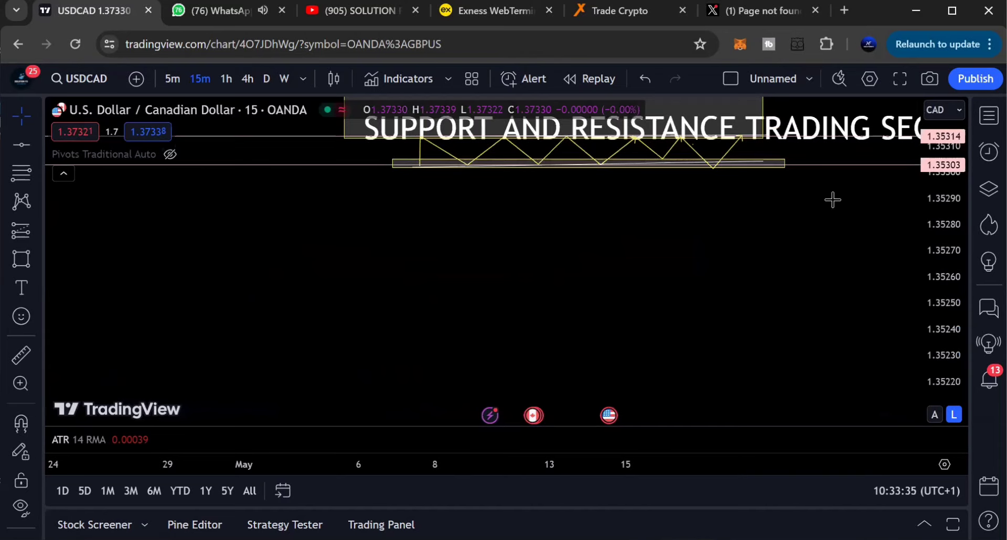
drag(833, 200, 839, 377)
drag(955, 355, 921, 99)
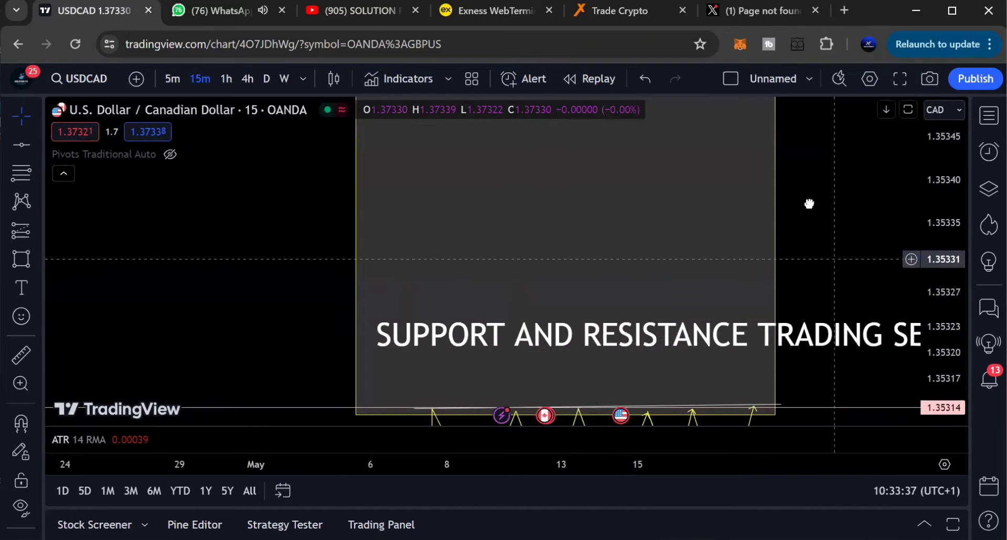
drag(809, 203, 644, 218)
click(712, 217)
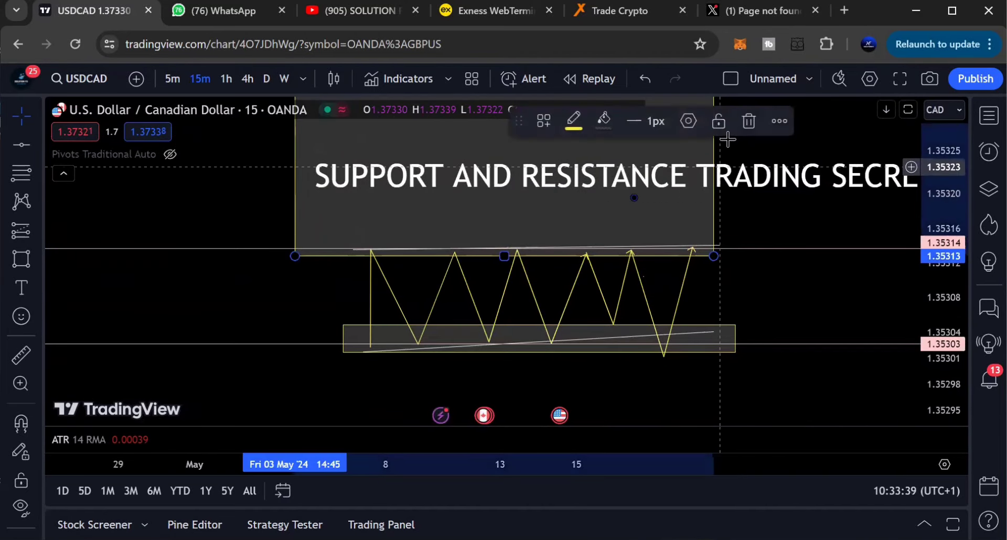
click(745, 118)
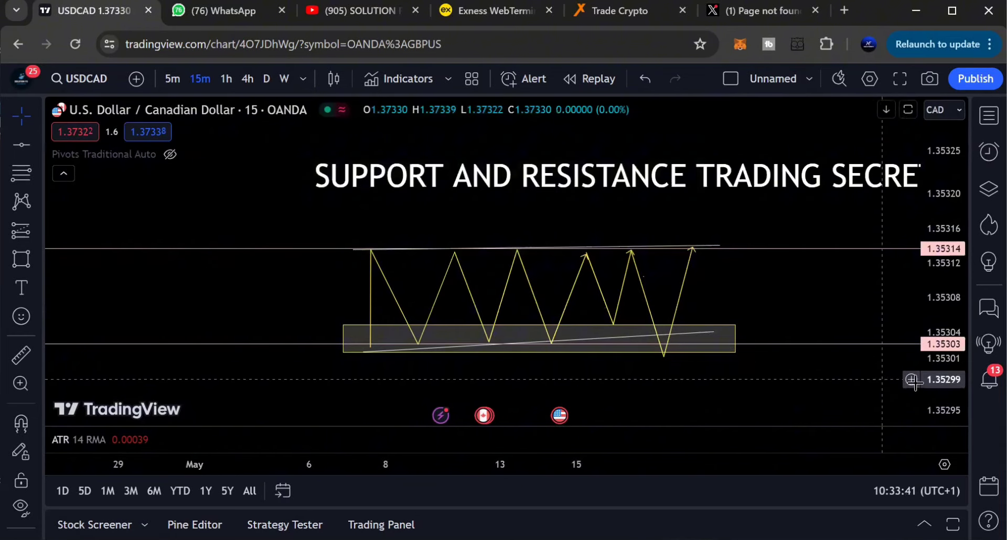
- Draw a rectangular resistance zone across the zigzag's highs, spanning about 1.35314 to 1.35313 and slightly wider than the pattern
drag(941, 413, 938, 367)
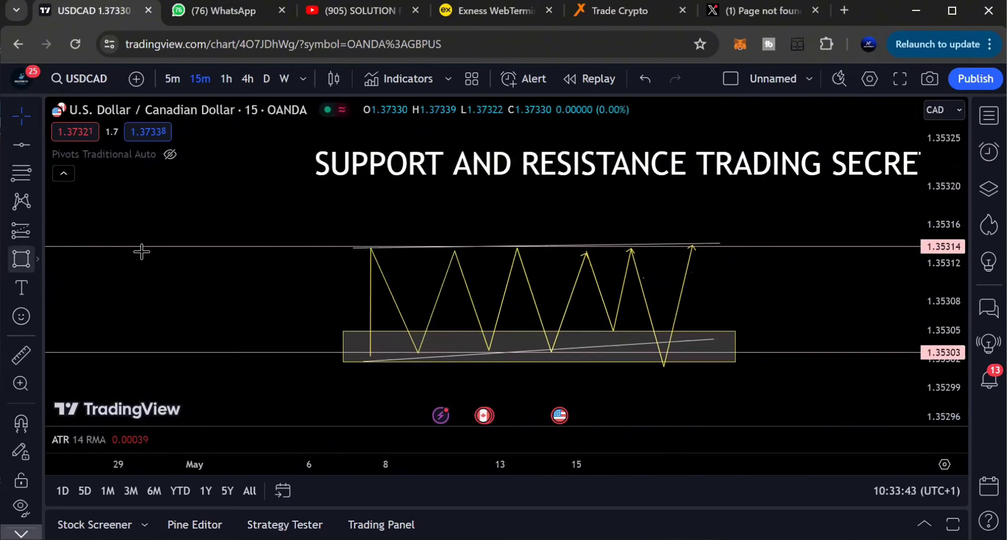
click(21, 259)
click(356, 254)
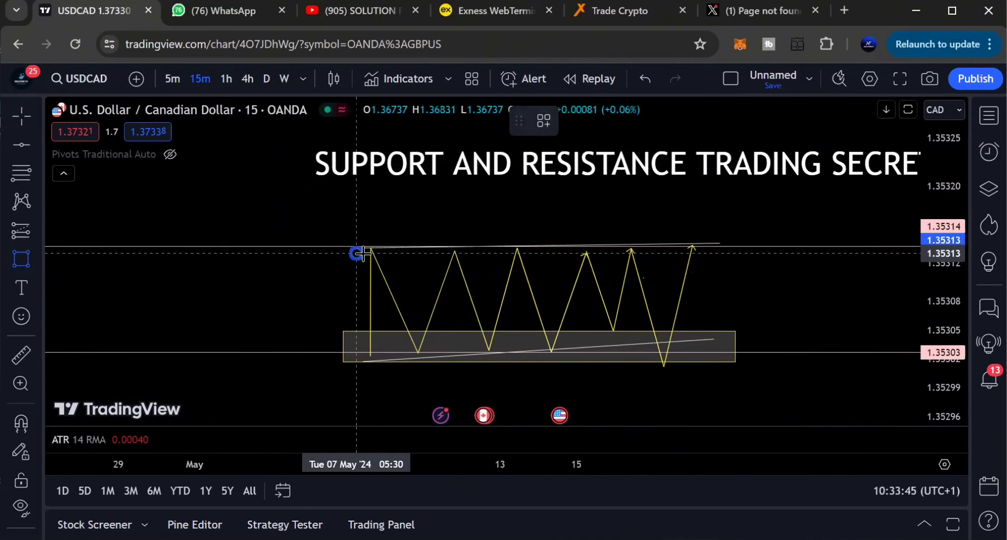
drag(751, 250, 755, 244)
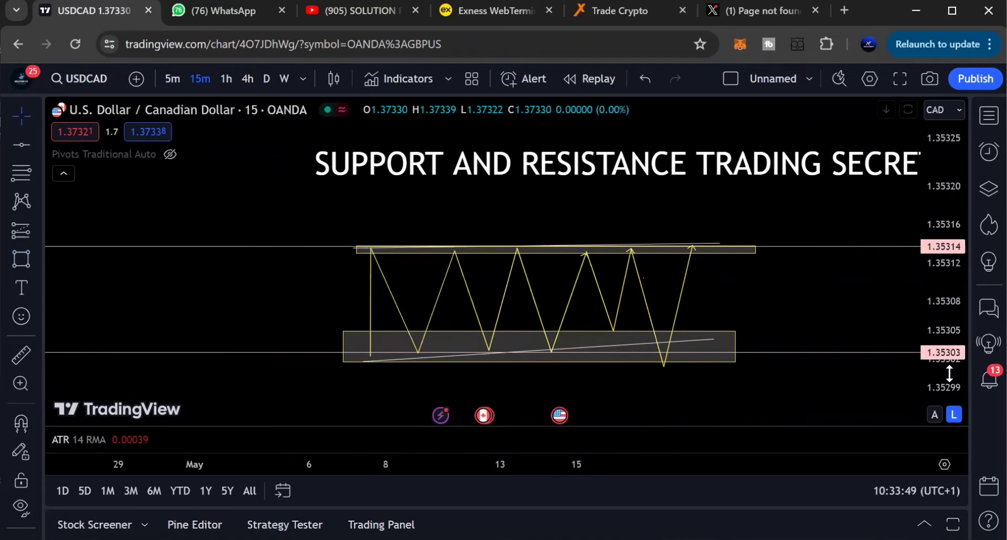
- Extend the support zone's right edge slightly beyond the resistance zone's, and the resistance zone's left edge back to about 6 May 07:30
drag(948, 373, 940, 326)
drag(735, 379, 775, 344)
click(773, 327)
drag(739, 305, 733, 285)
drag(950, 355, 947, 339)
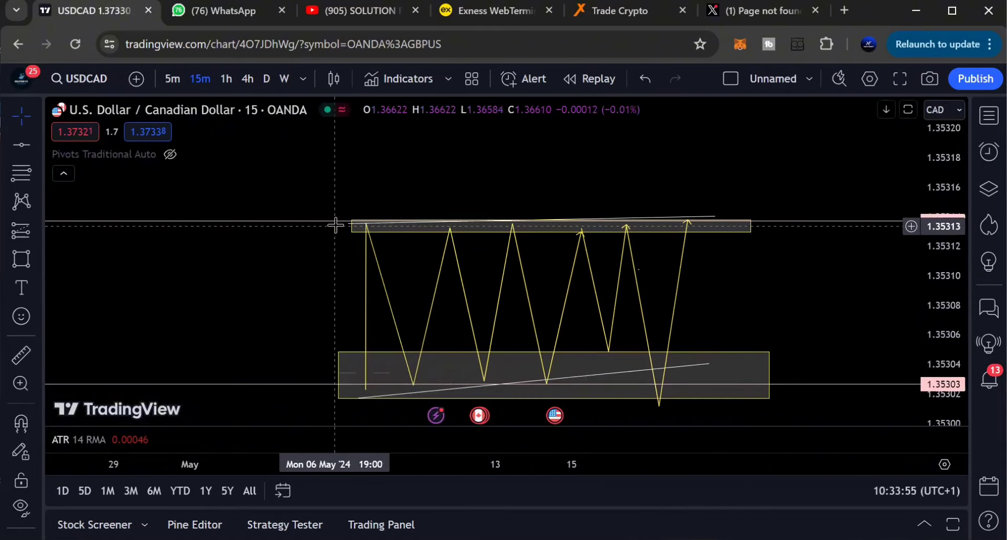
drag(353, 226, 315, 224)
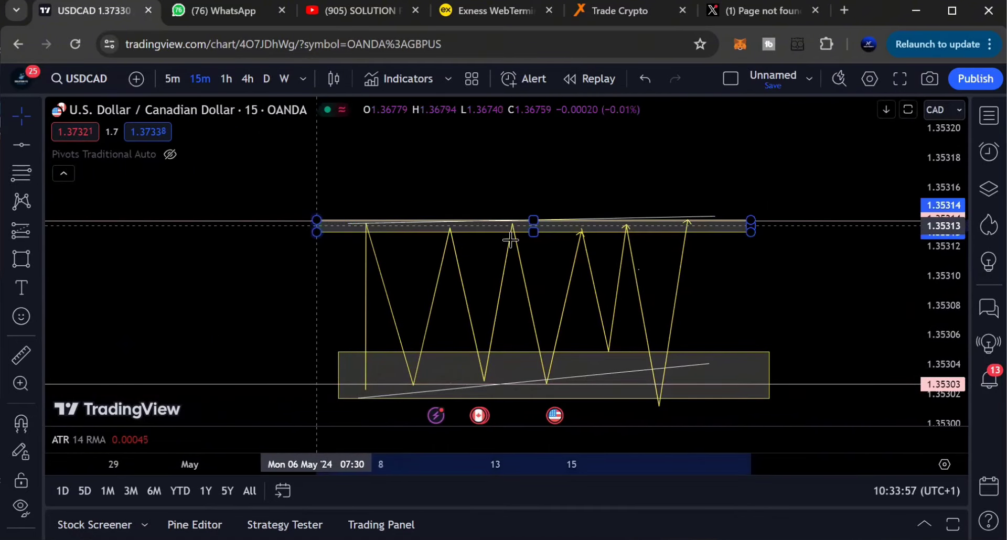
click(731, 277)
- Move the low of the second-to-last arrow path slightly later along the support zone's upper edge
drag(766, 294, 755, 259)
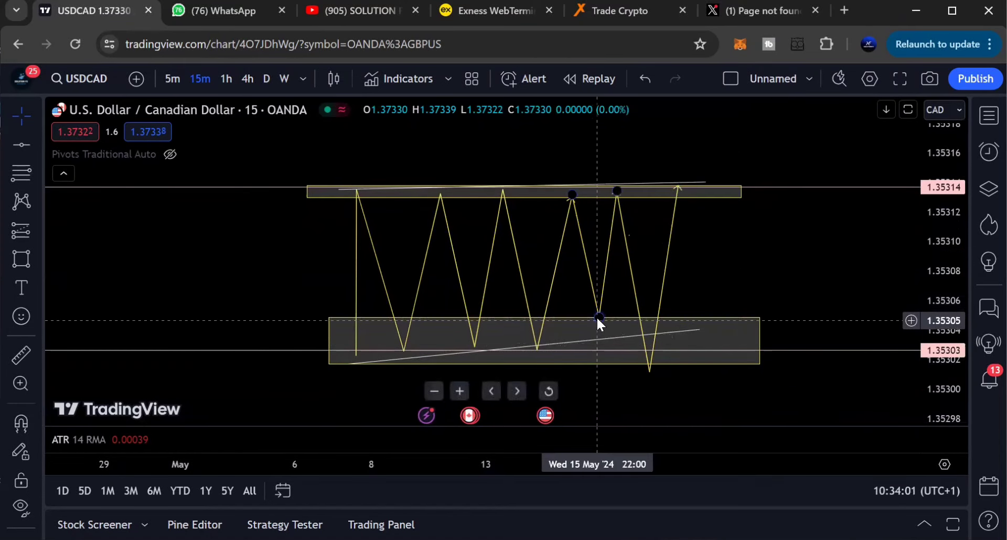
drag(597, 317, 601, 318)
click(776, 275)
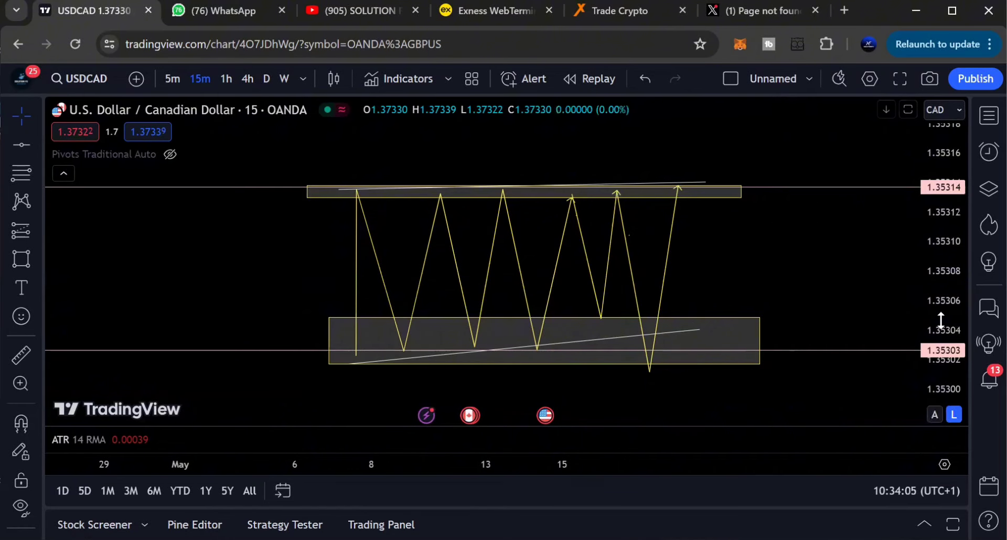
- Examine the zigzag's swings between the support and resistance zones, especially the final low's dip below the support zone
scroll(744, 283, up, 2)
drag(662, 265, 741, 282)
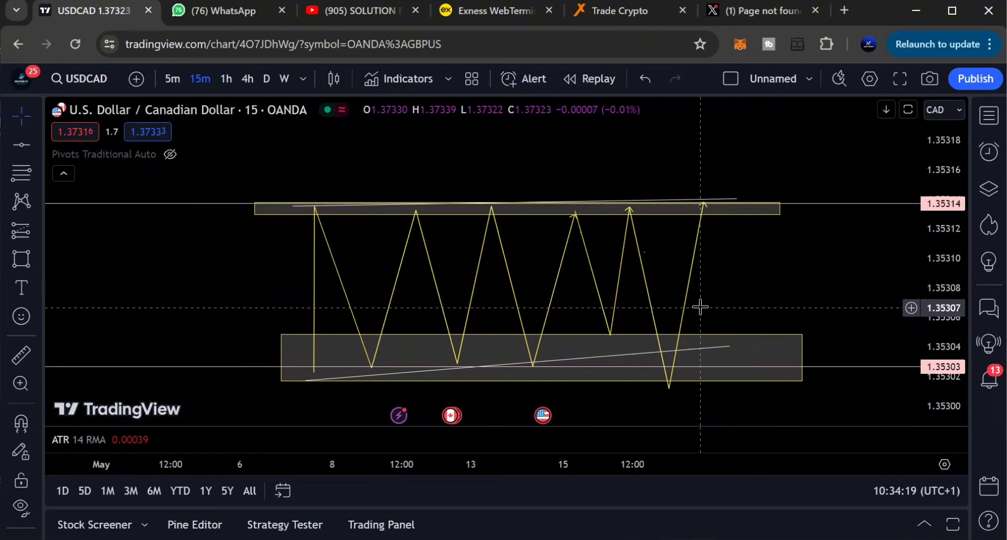
scroll(703, 308, up, 1)
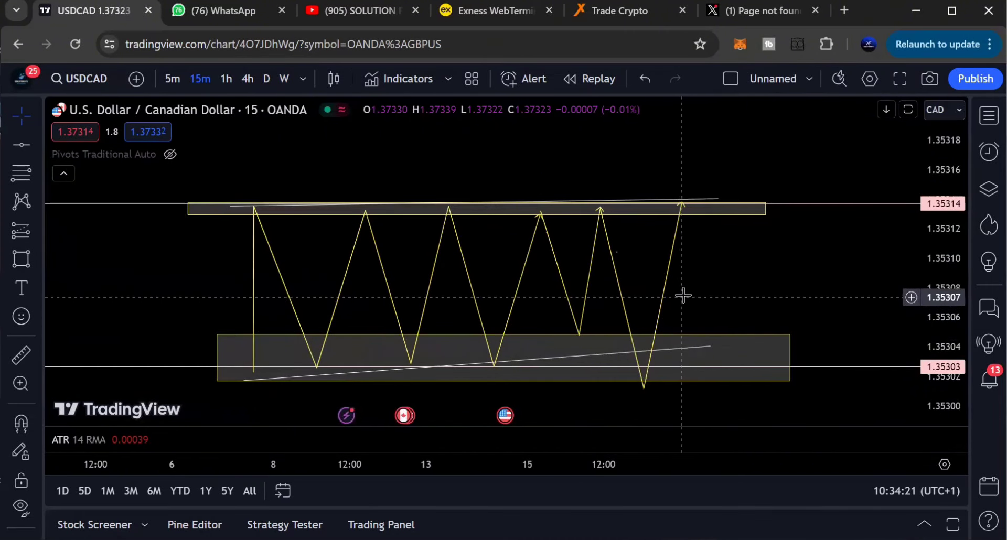
drag(682, 294, 710, 261)
scroll(710, 260, up, 1)
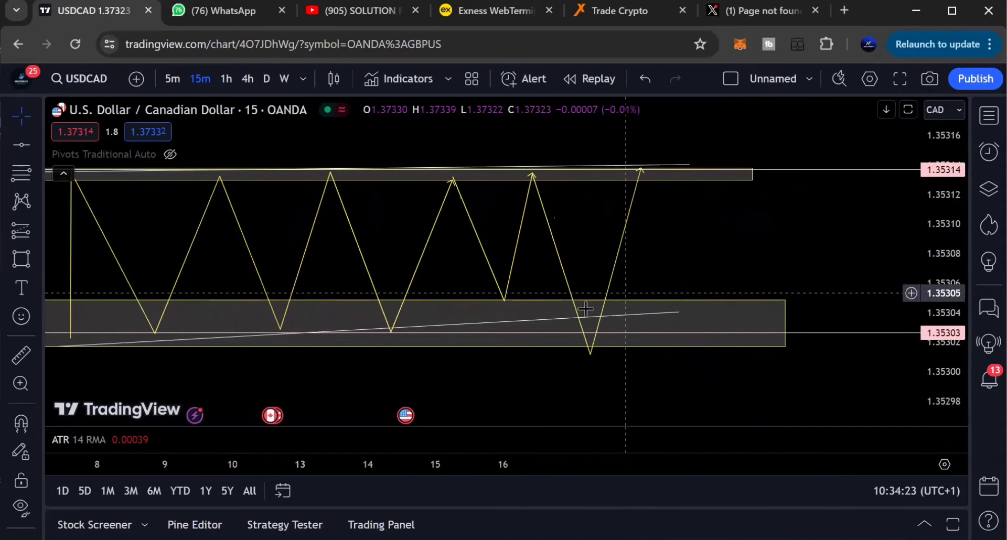
scroll(607, 298, down, 1)
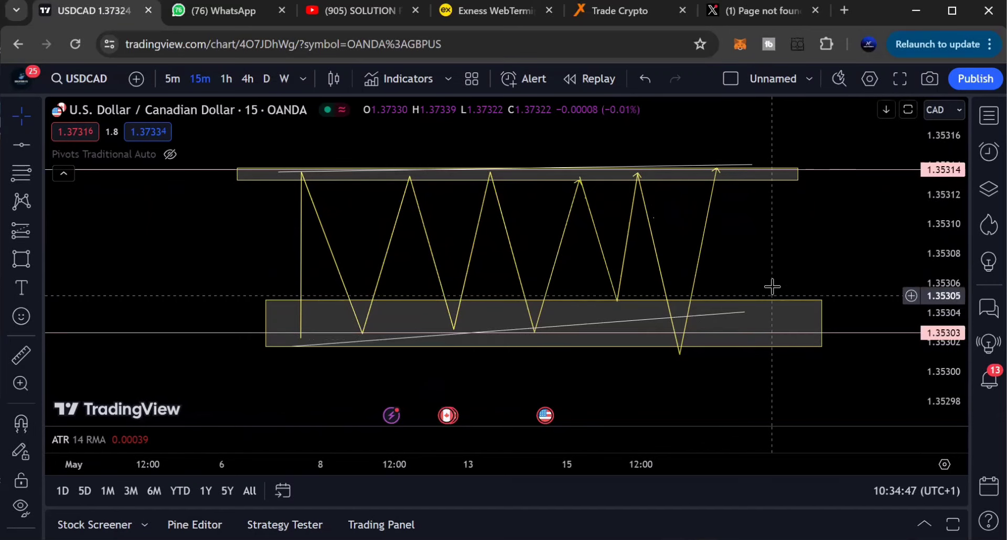
click(753, 347)
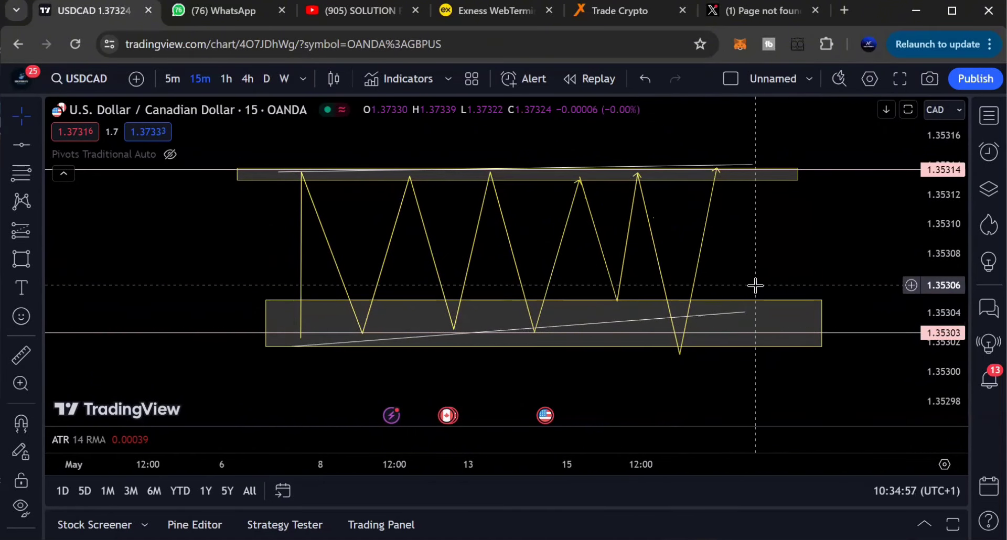
scroll(688, 270, down, 2)
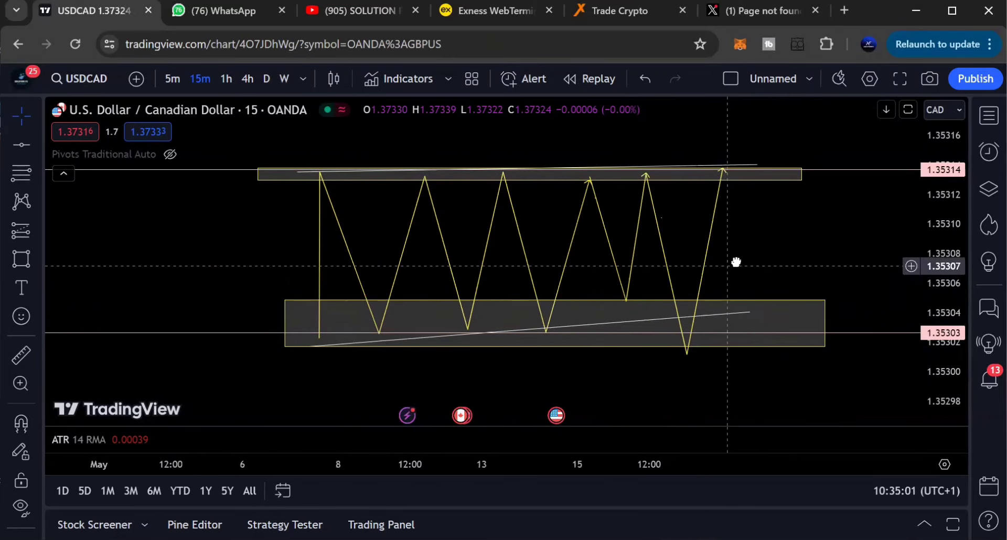
drag(736, 262, 752, 257)
scroll(759, 263, up, 2)
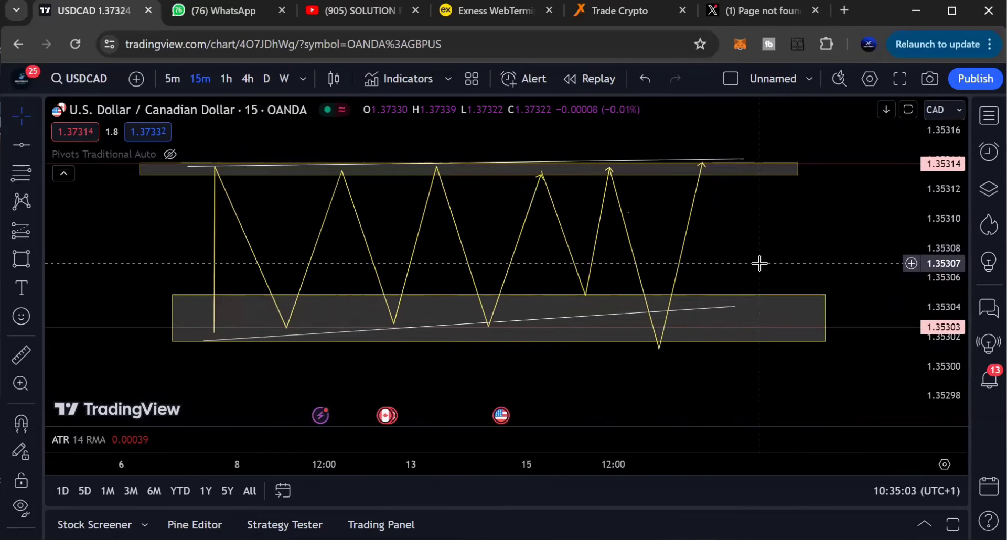
scroll(755, 264, up, 2)
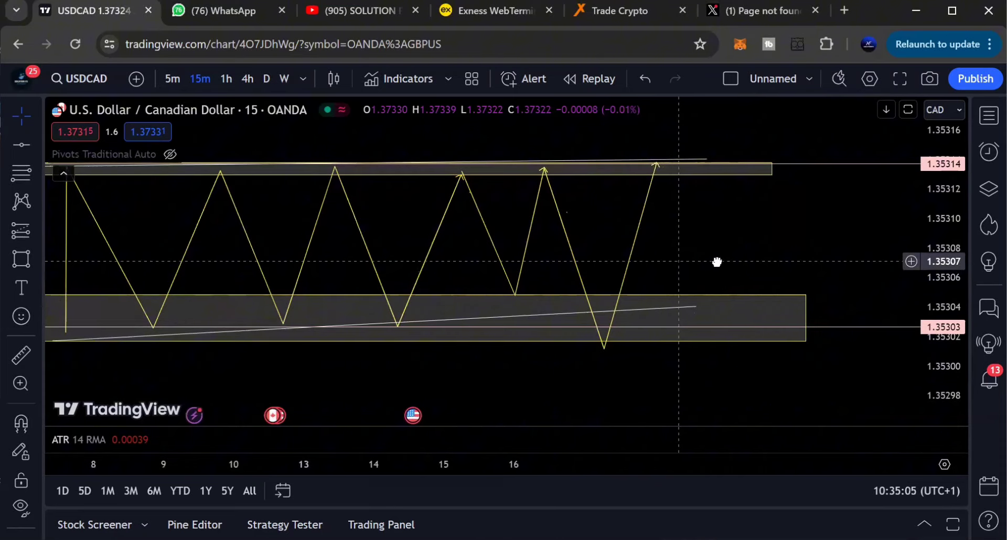
drag(716, 262, 735, 251)
scroll(789, 260, down, 2)
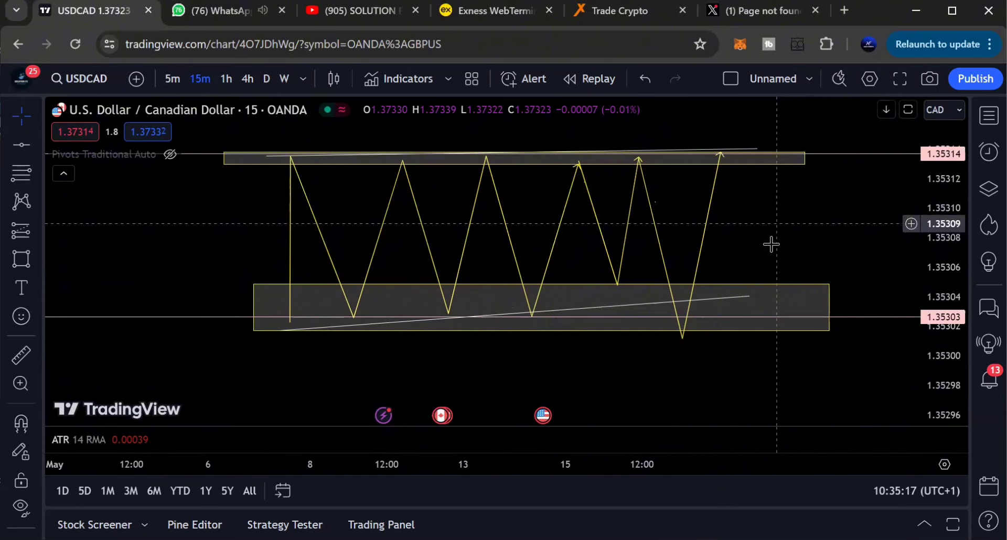
scroll(764, 261, up, 1)
drag(765, 263, 769, 241)
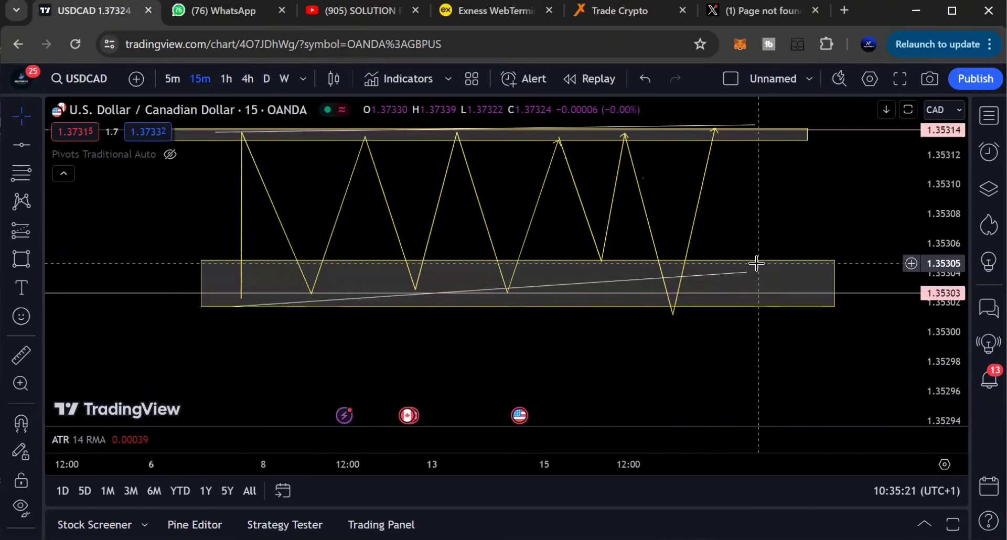
click(739, 317)
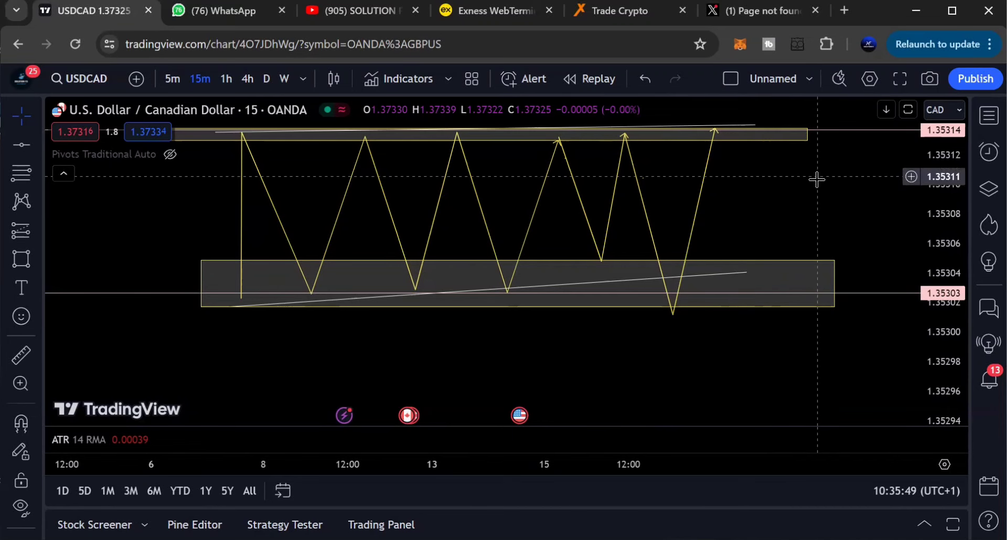
- Delete the rectangular resistance zone at the zigzag's highs and the rectangular support zone at its lows
drag(816, 178, 821, 210)
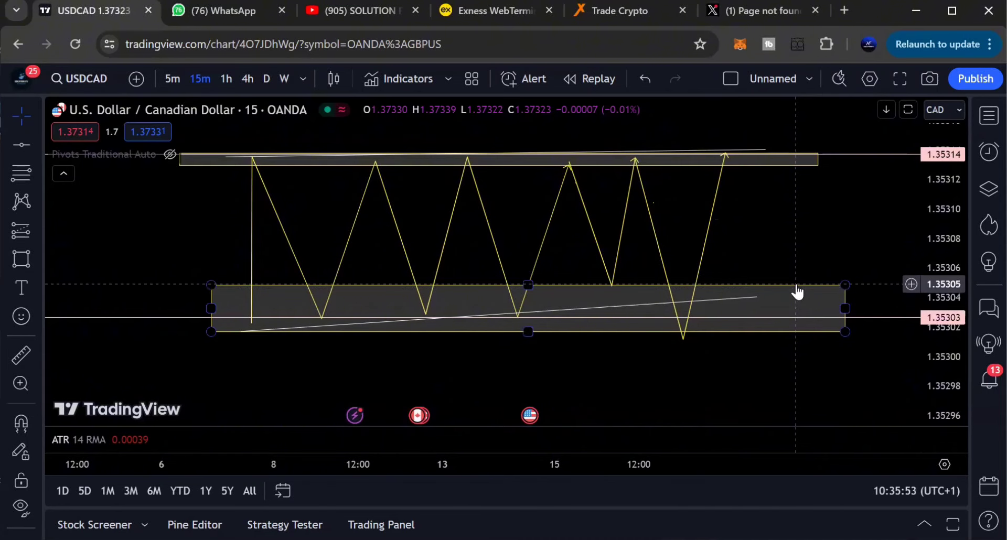
click(763, 162)
click(751, 121)
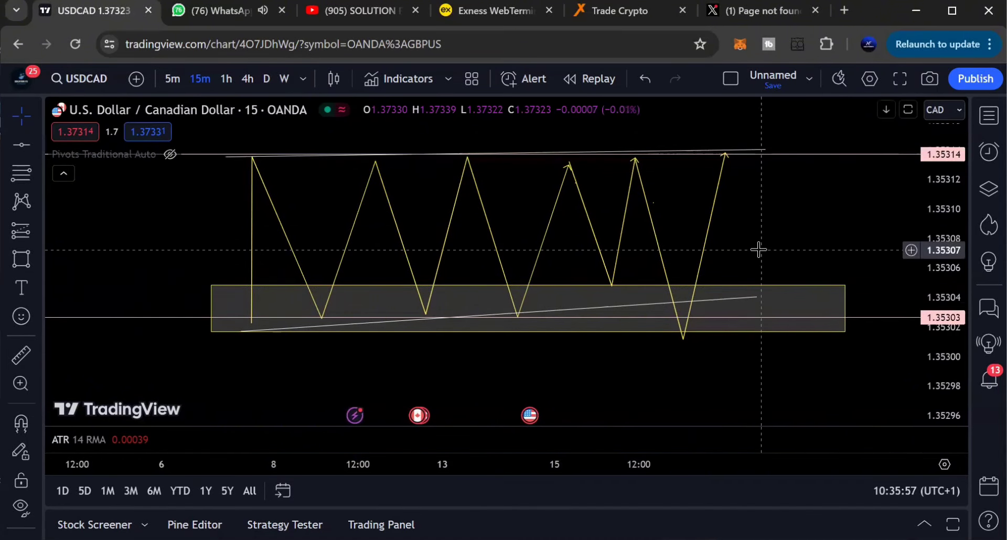
click(790, 291)
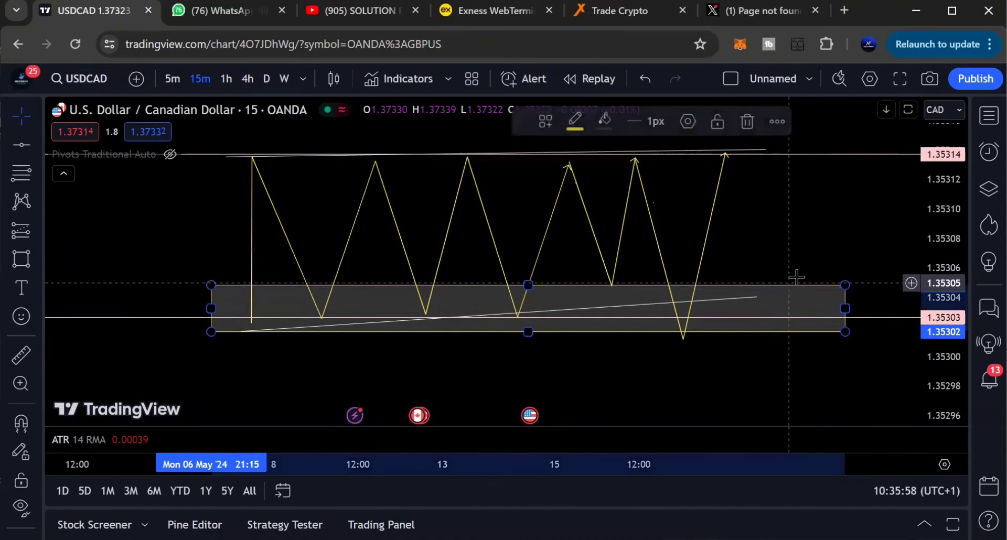
click(746, 118)
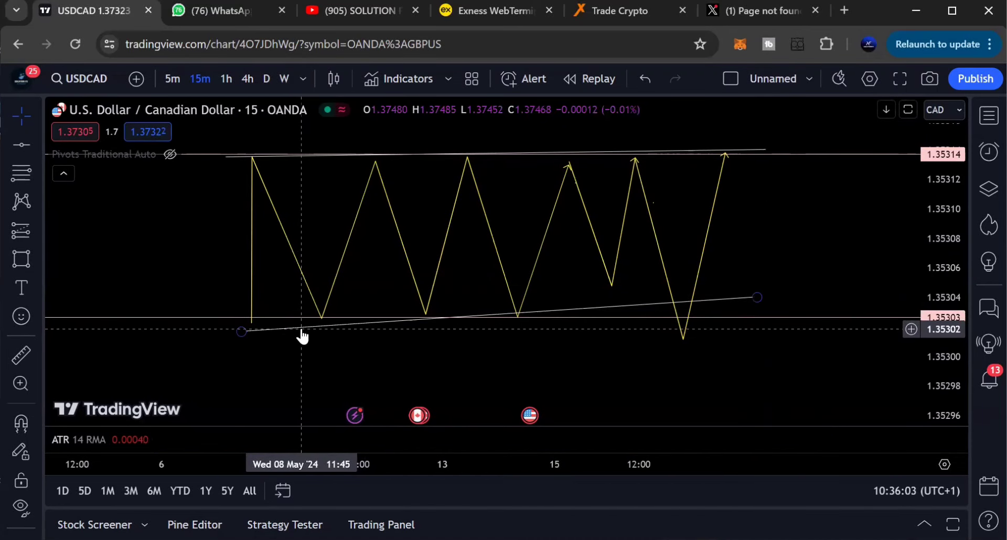
- Delete the two slanted trend lines, one under the zigzag's lows and one over its highs
click(303, 336)
click(779, 117)
drag(795, 185, 802, 195)
click(702, 161)
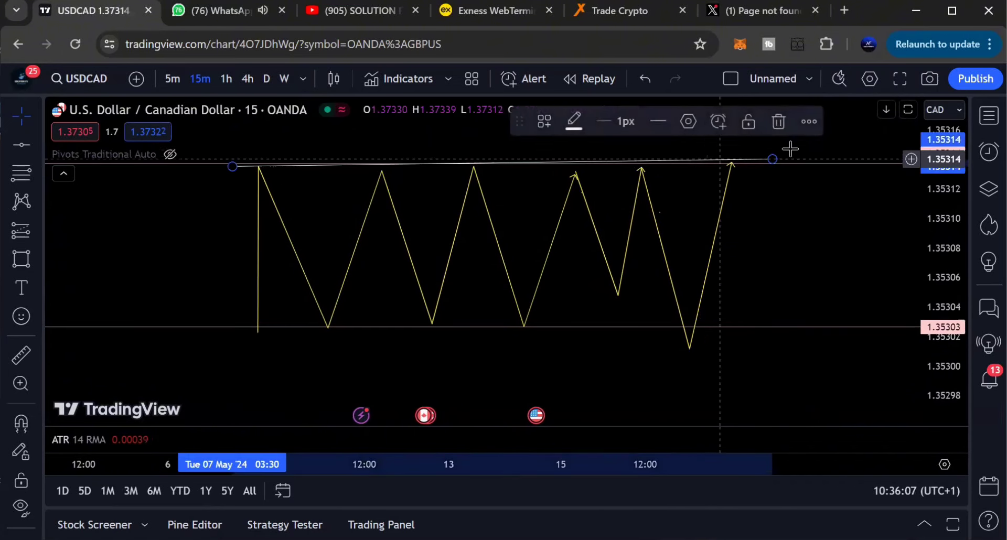
click(777, 121)
- Delete the last two arrow paths after the zigzag, leaving only the original multi-swing path
drag(788, 241, 845, 211)
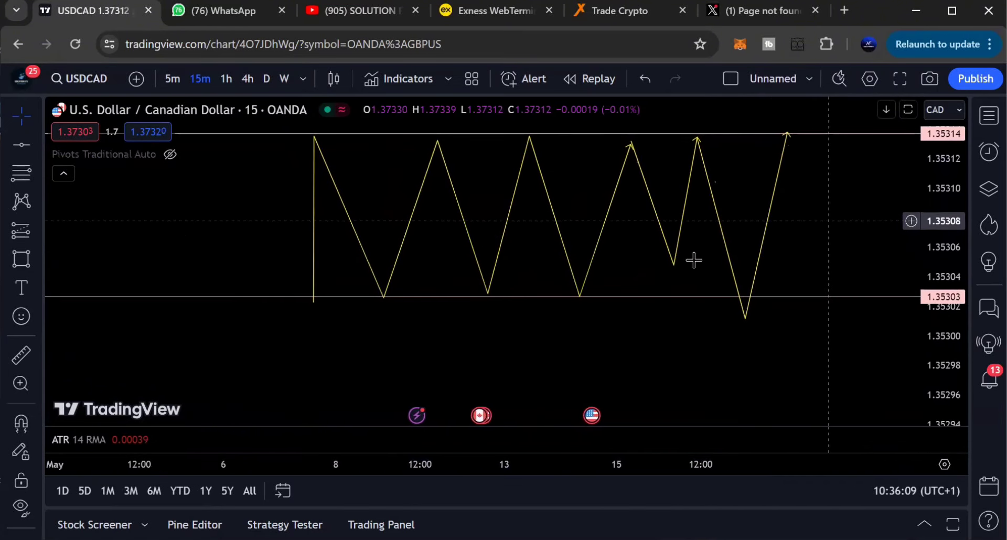
click(704, 164)
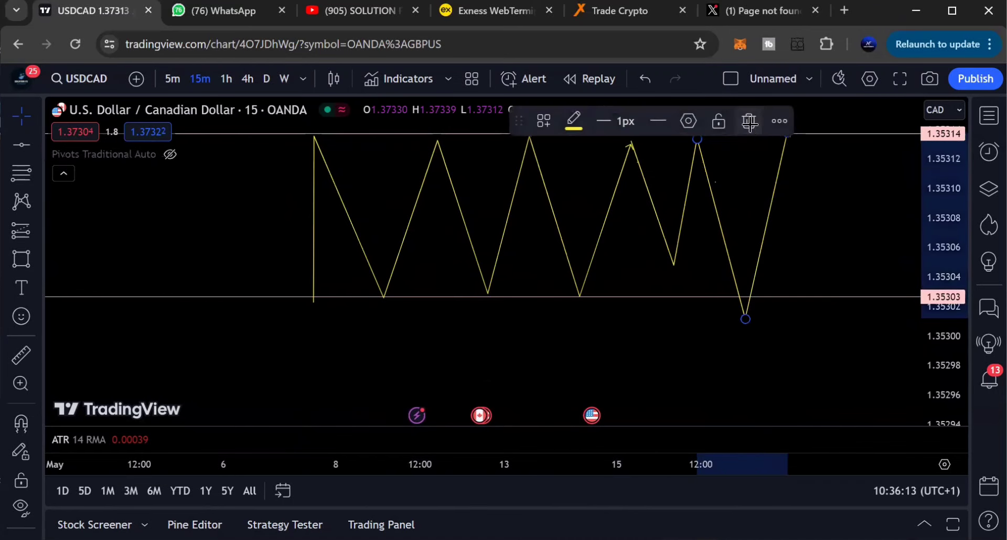
click(749, 120)
drag(674, 262, 683, 296)
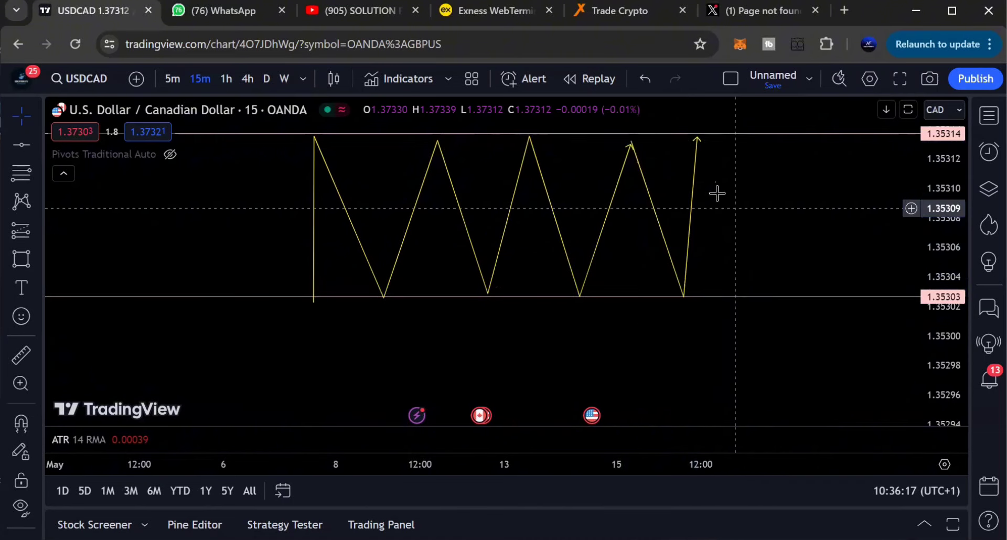
click(627, 143)
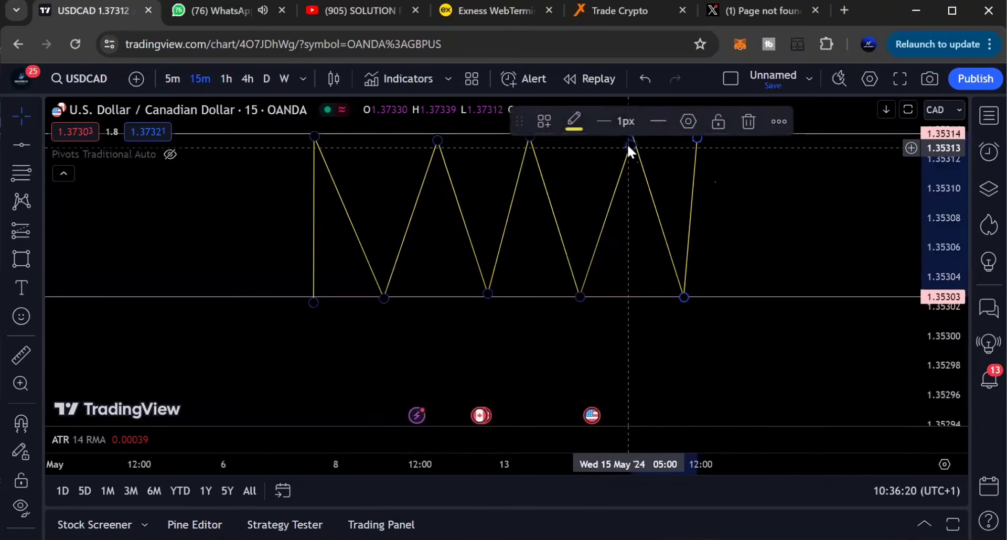
click(747, 122)
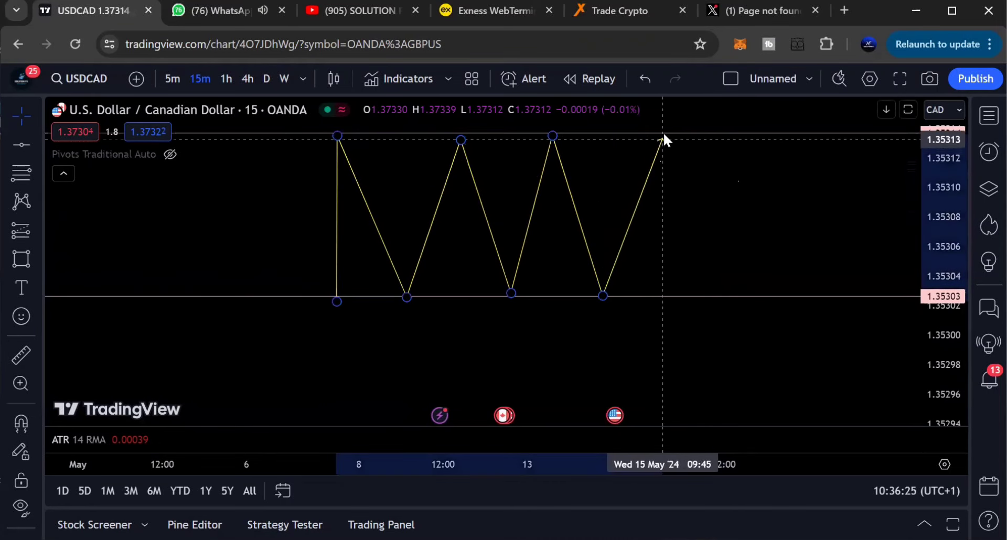
- Raise the zigzag's final arrow tip and its second high onto the upper horizontal line at 1.35314
scroll(606, 229, up, 3)
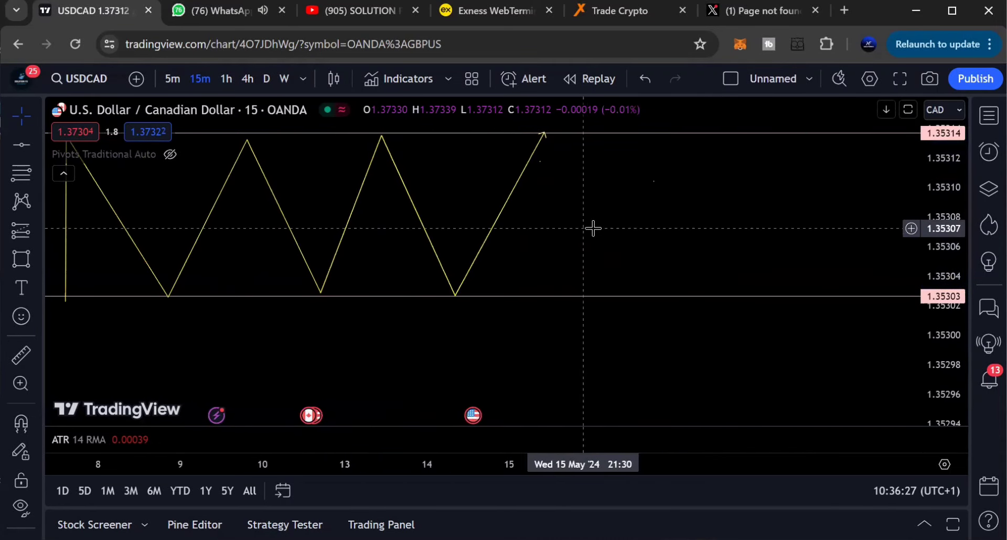
scroll(593, 227, down, 3)
drag(724, 227, 764, 234)
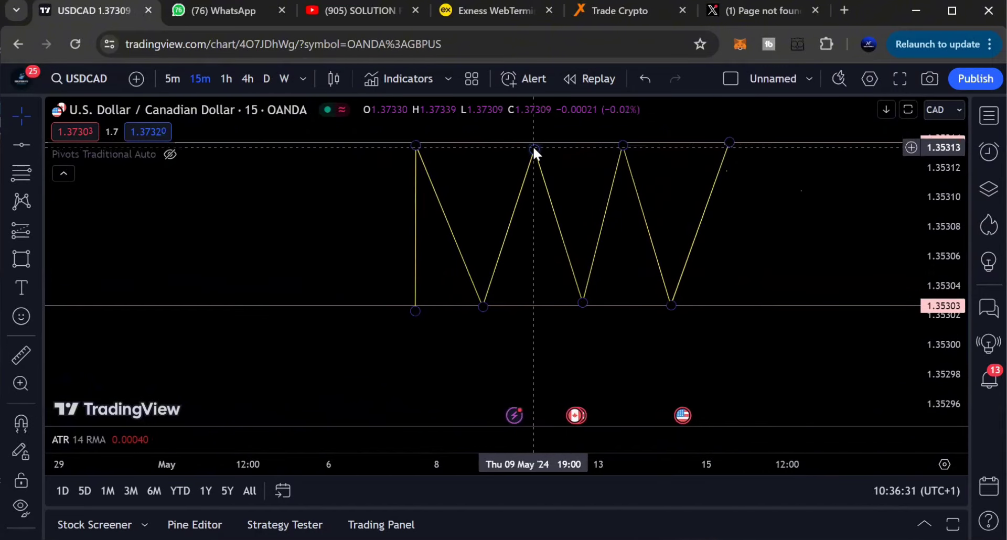
drag(532, 146, 534, 139)
click(681, 166)
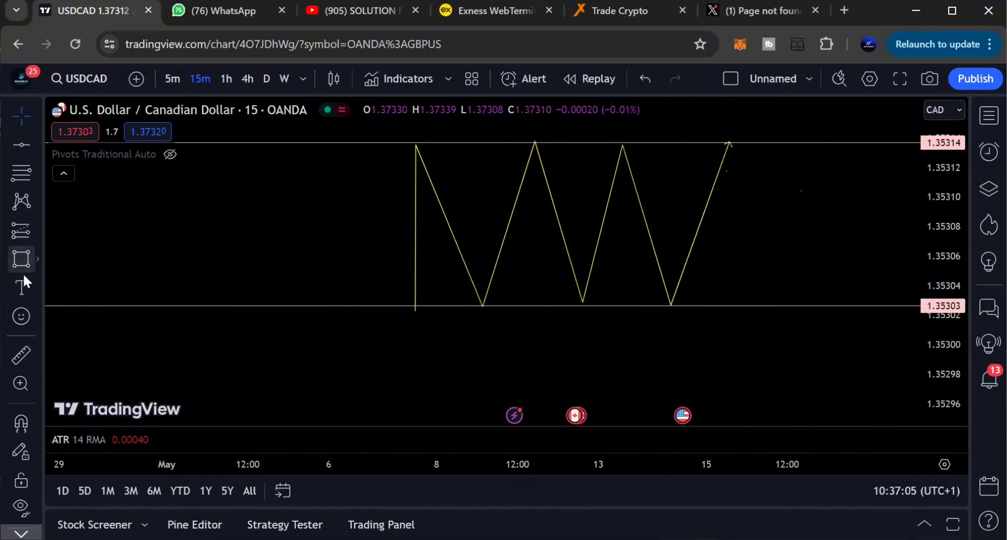
- Add the text "100000000" on the lower horizontal line at about 16 May 05:30, and maximize the chart pane
click(39, 291)
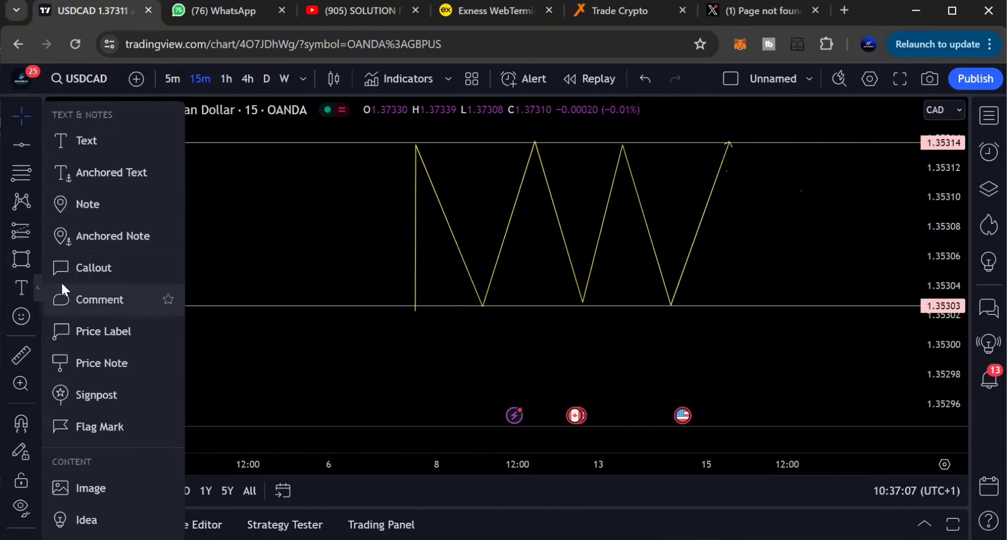
click(86, 140)
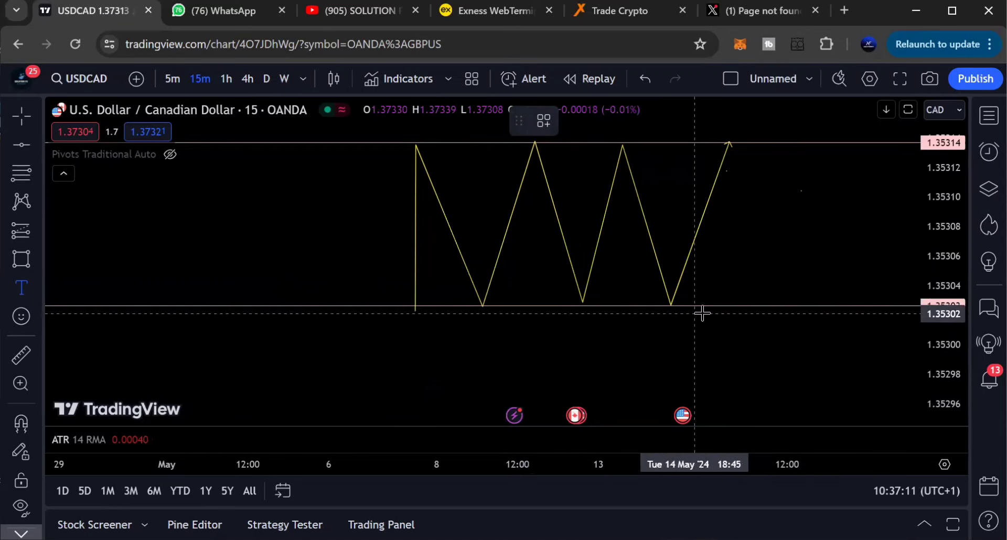
click(771, 293)
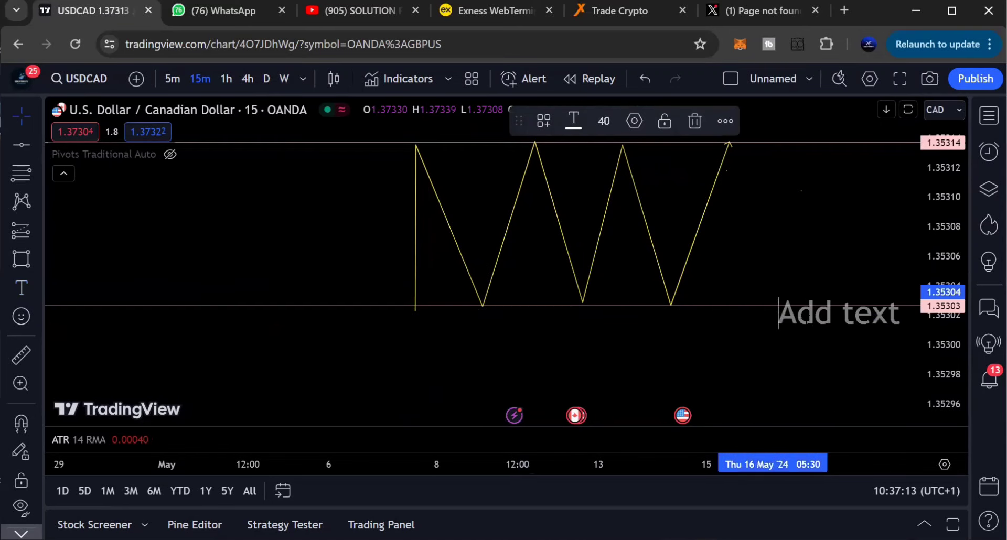
text(1)
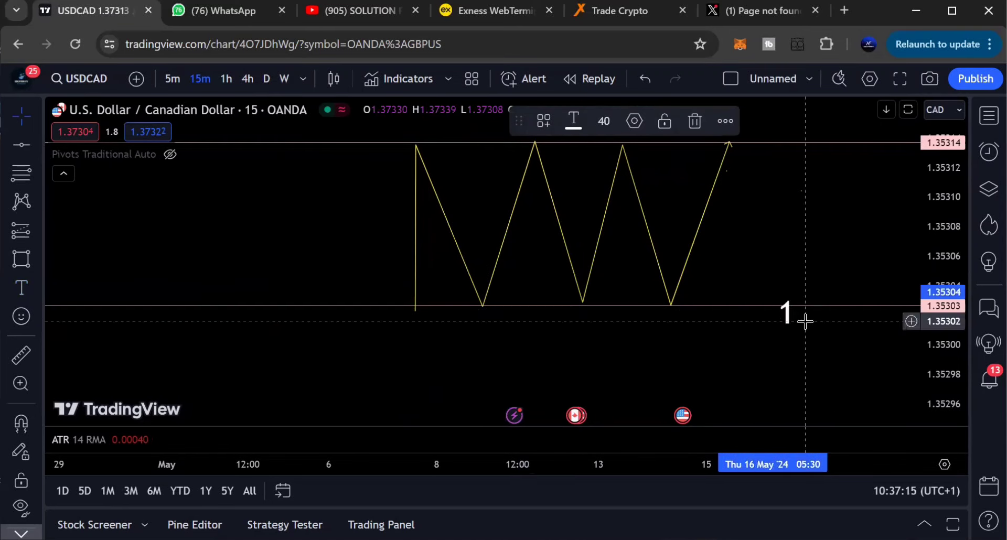
text(00000000)
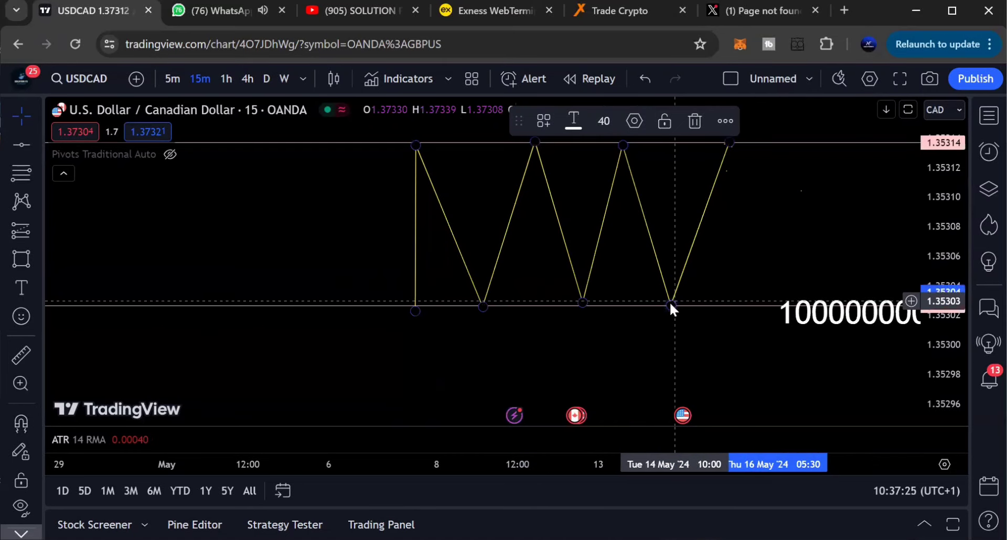
click(769, 264)
drag(768, 265, 751, 274)
double_click(752, 278)
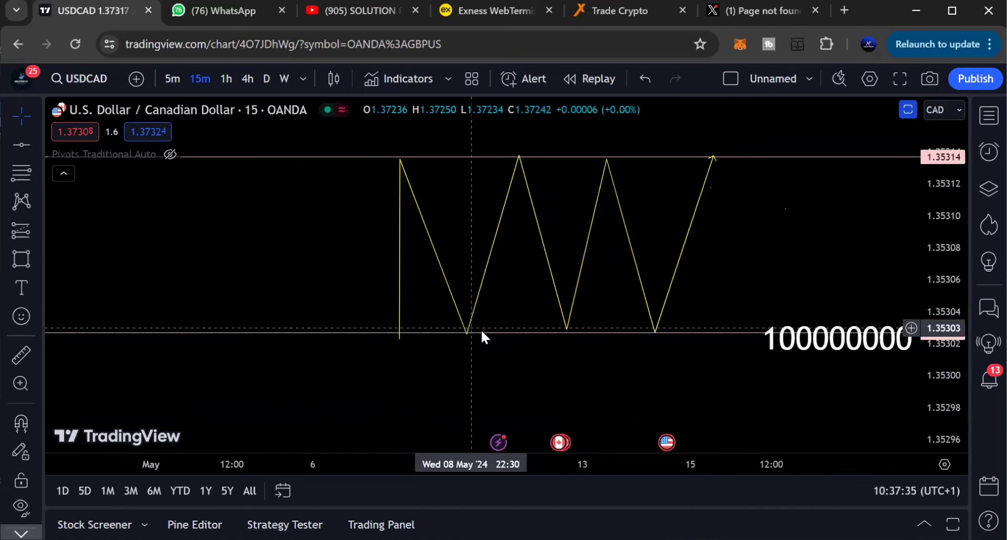
- Examine the zigzag's touches of the lower horizontal line, from its starting point to its final low
click(400, 336)
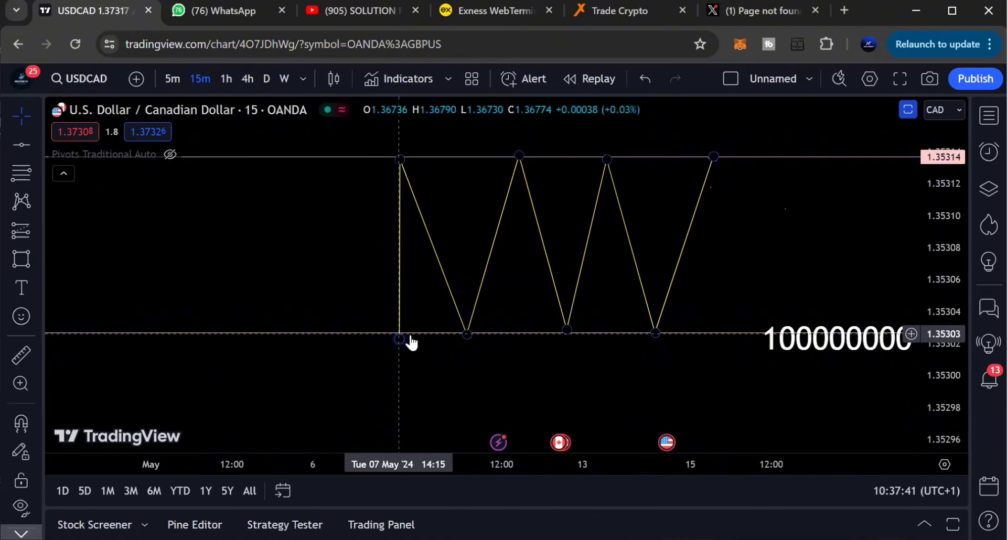
click(392, 282)
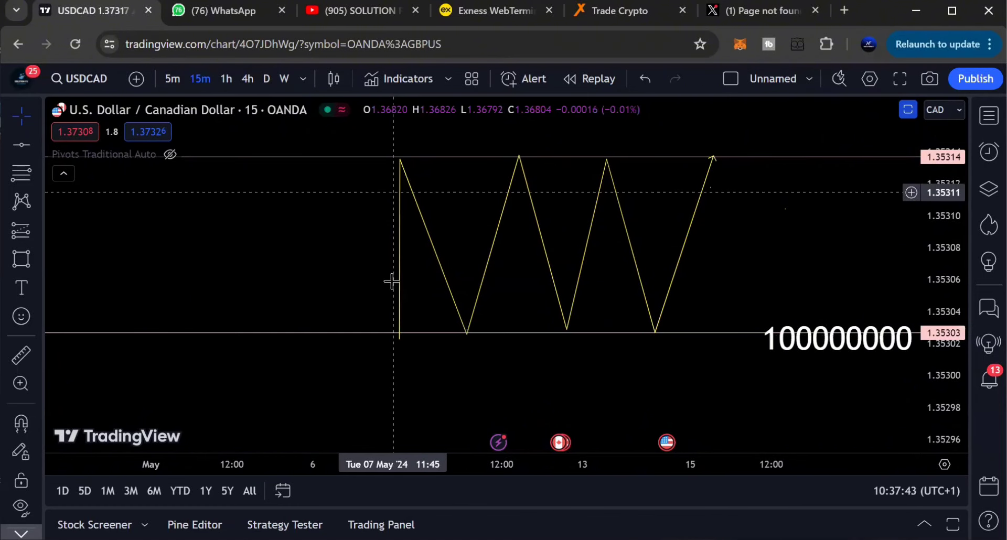
click(396, 336)
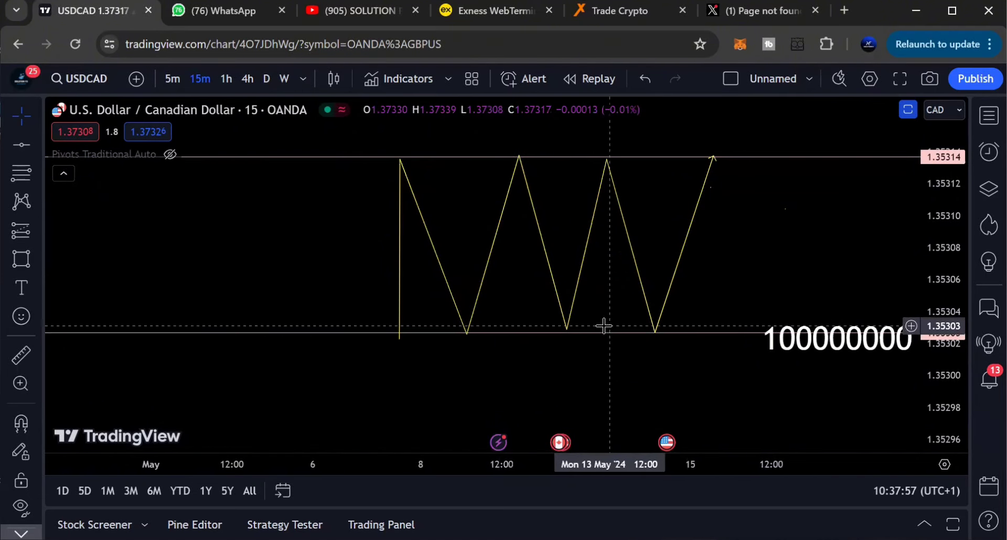
click(646, 340)
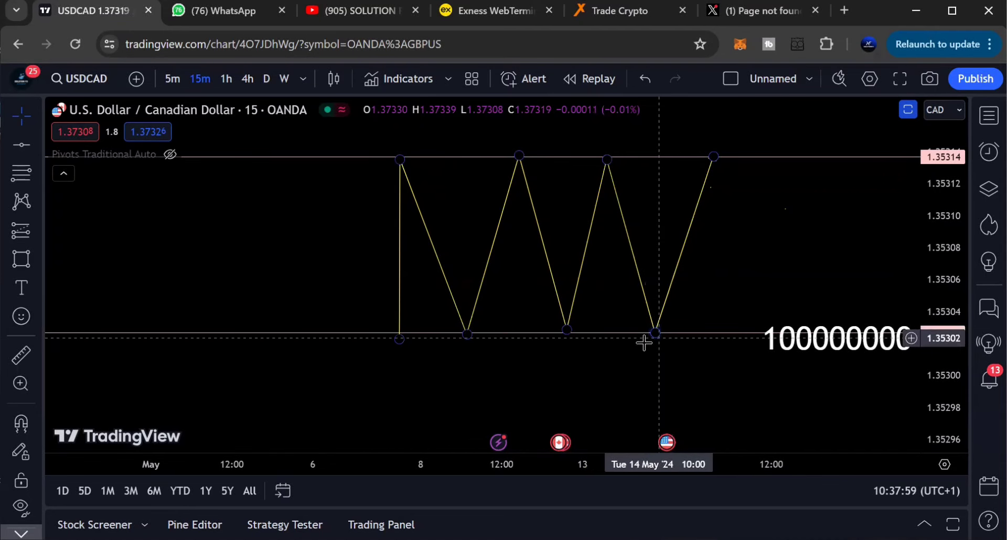
scroll(695, 313, up, 3)
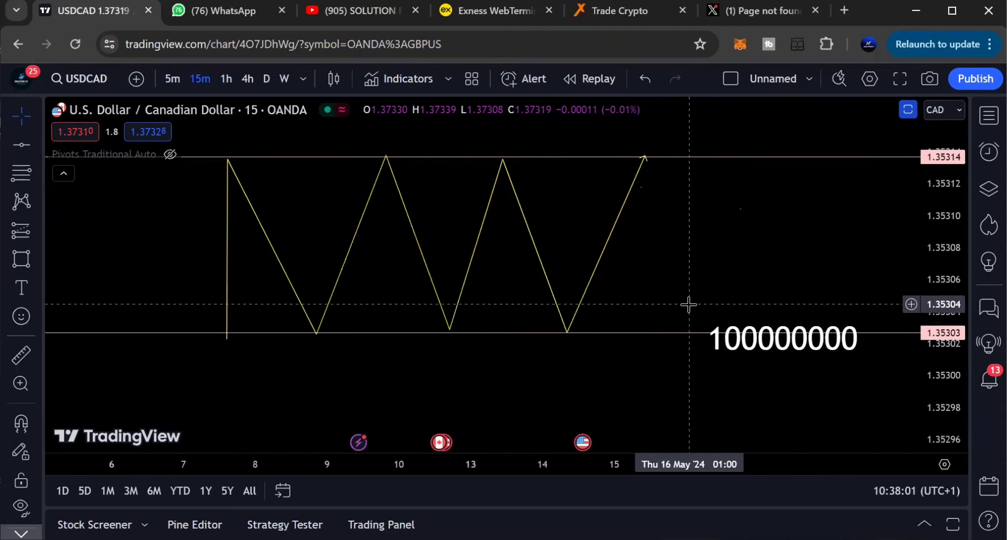
scroll(688, 304, down, 2)
click(634, 333)
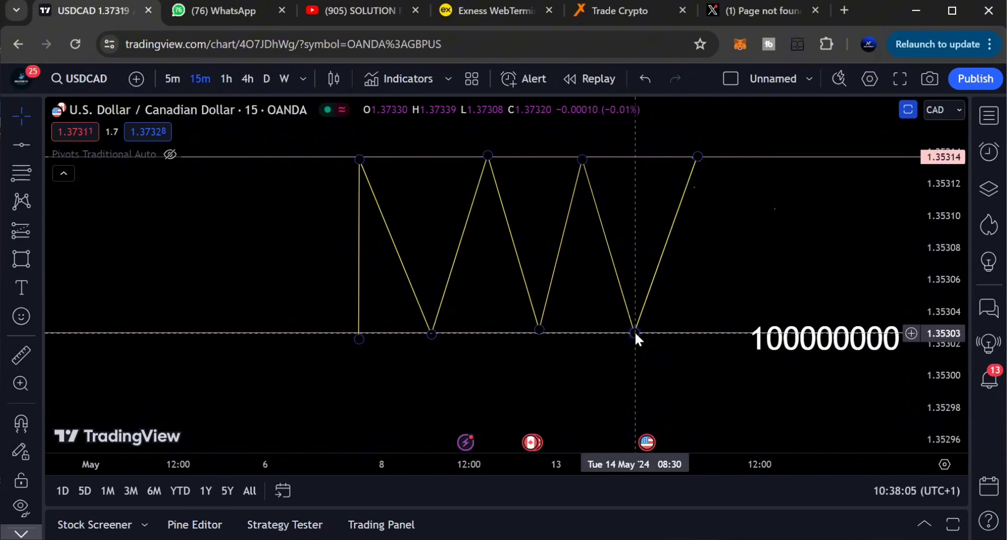
click(326, 264)
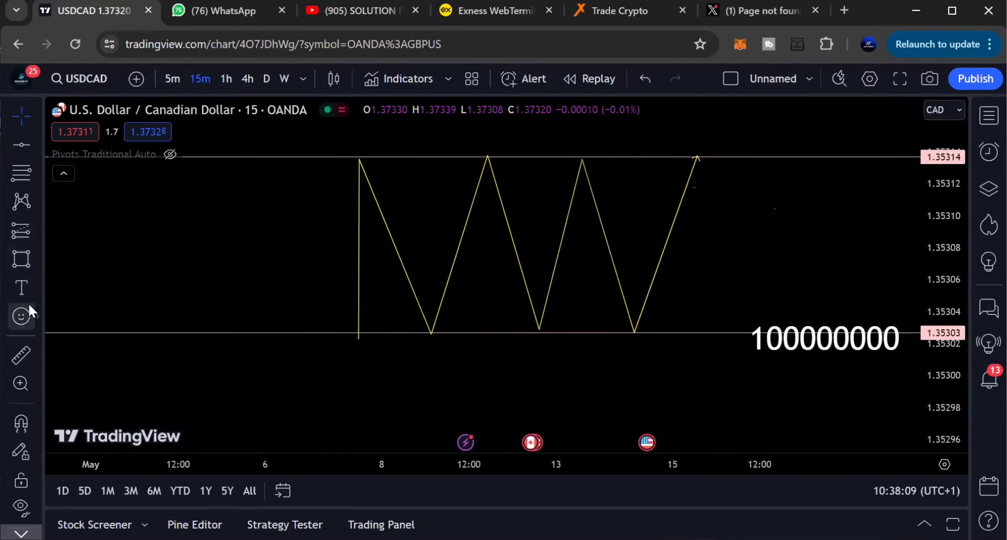
- Draw an arrow path from the zigzag's final high down through the lower horizontal line to about 1.35296
click(37, 287)
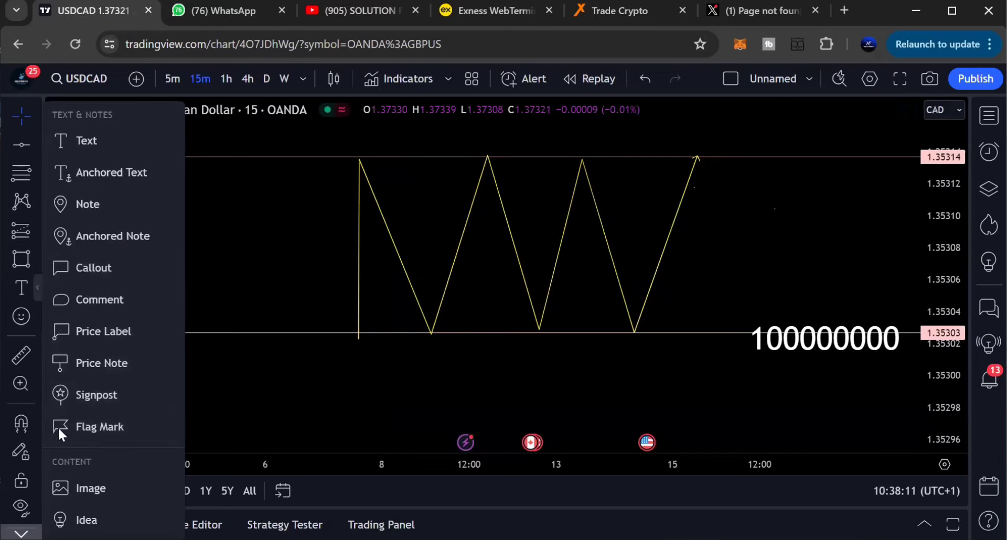
click(36, 255)
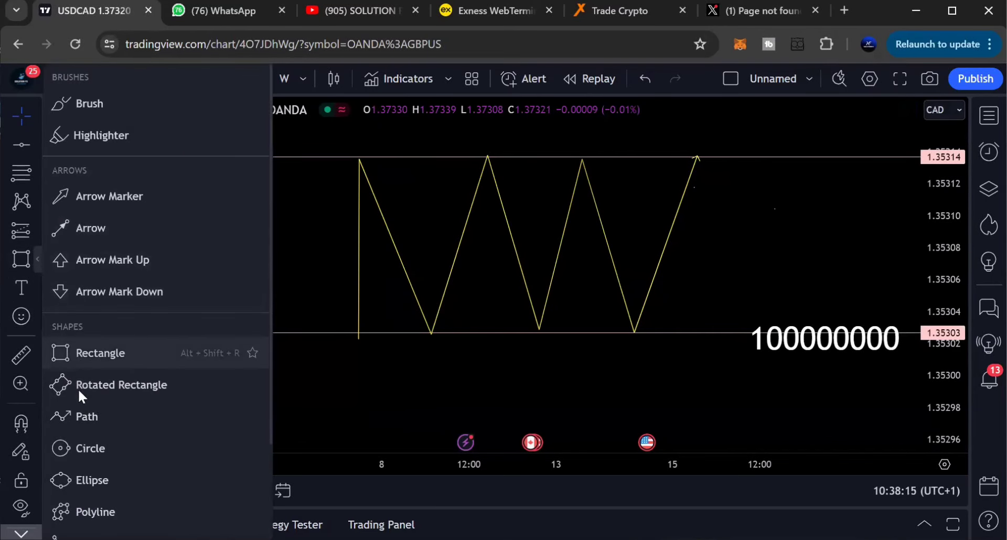
click(87, 416)
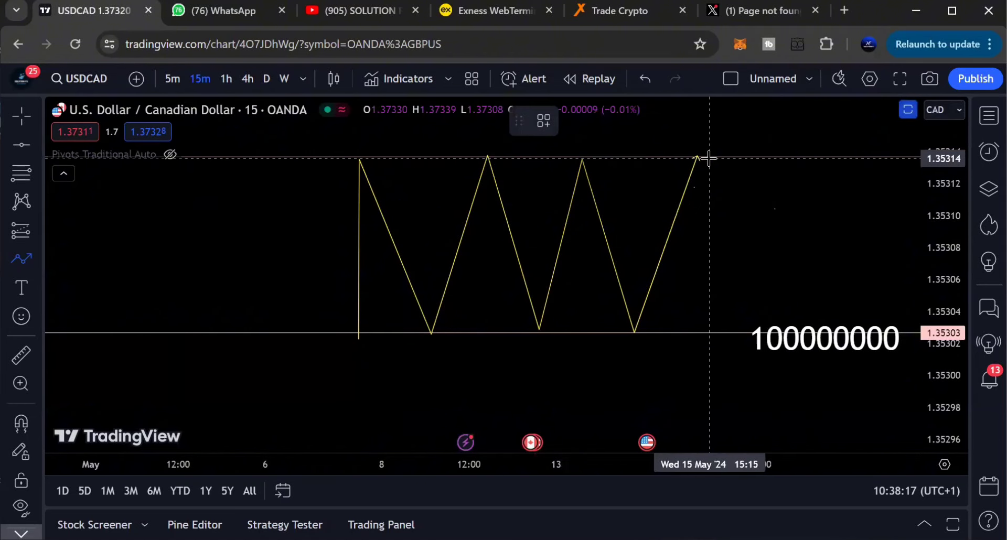
click(697, 156)
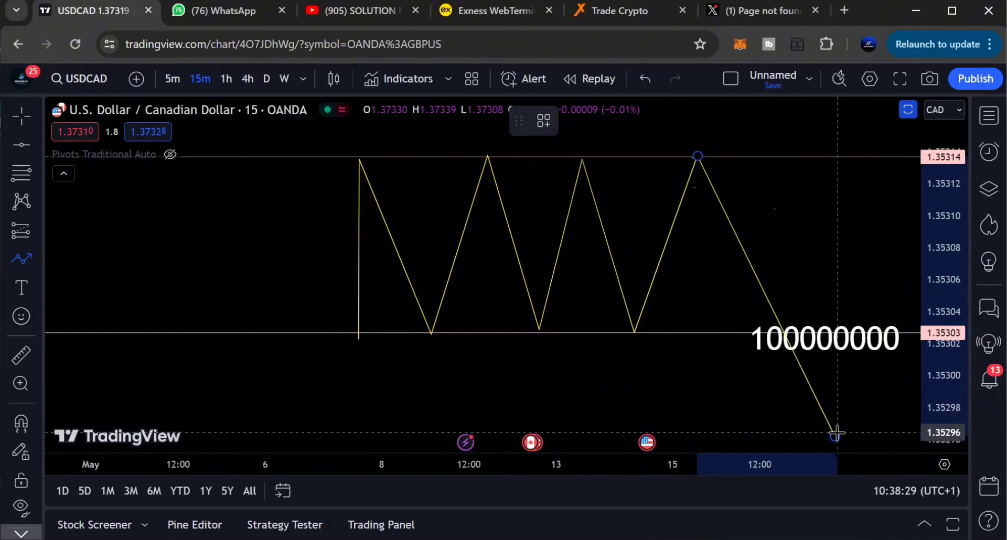
double_click(836, 434)
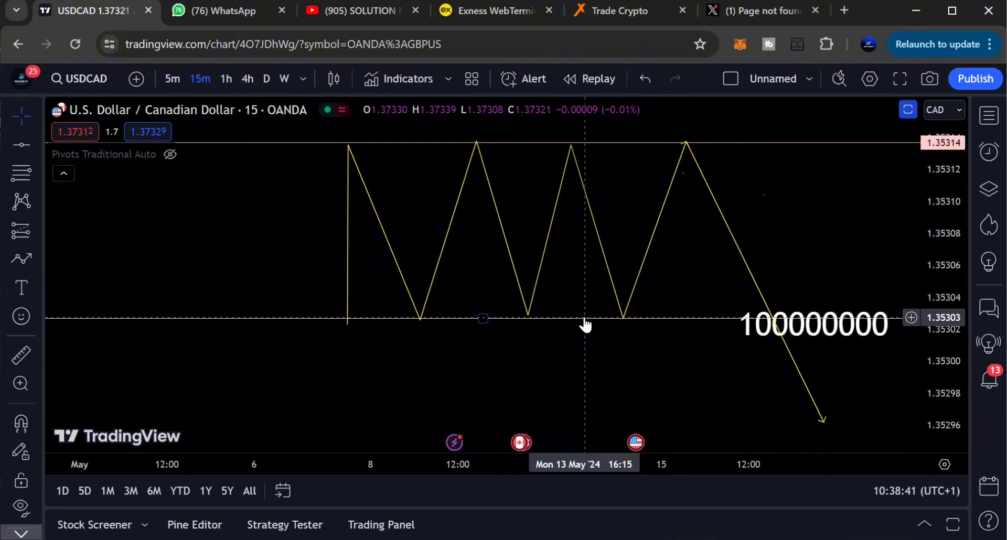
- Restore the ATR pane below the chart and move the lower horizontal line slightly down to 1.35302
click(624, 317)
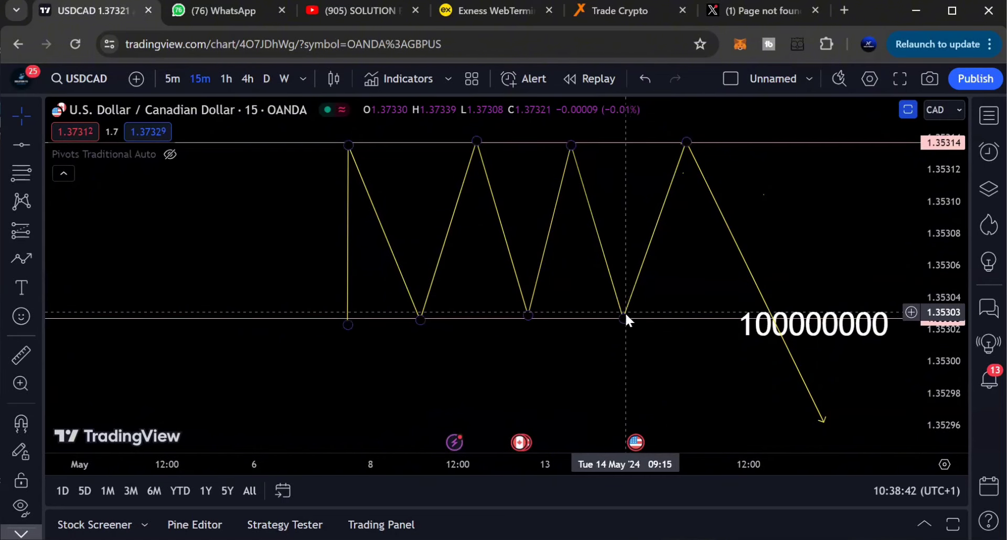
double_click(686, 298)
click(678, 313)
drag(683, 297, 674, 317)
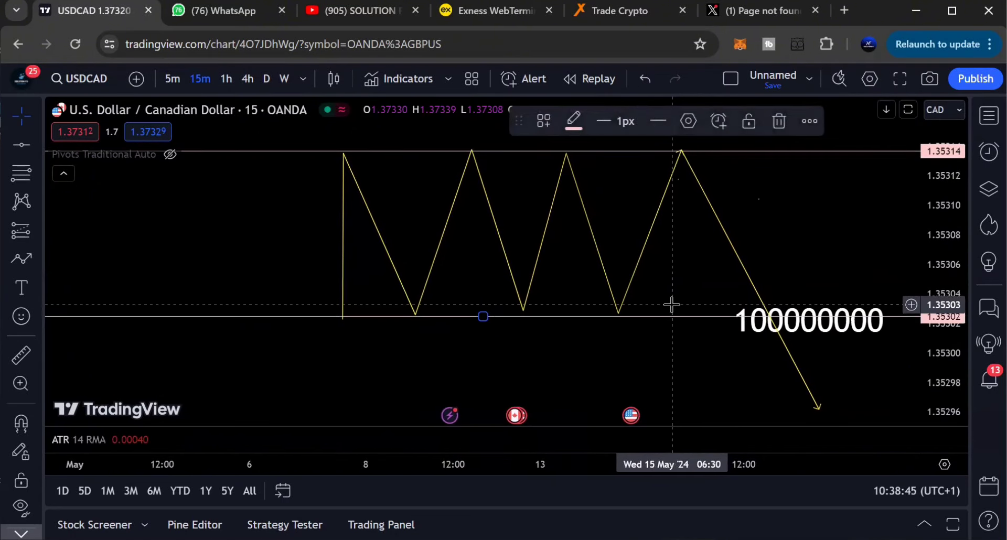
click(671, 300)
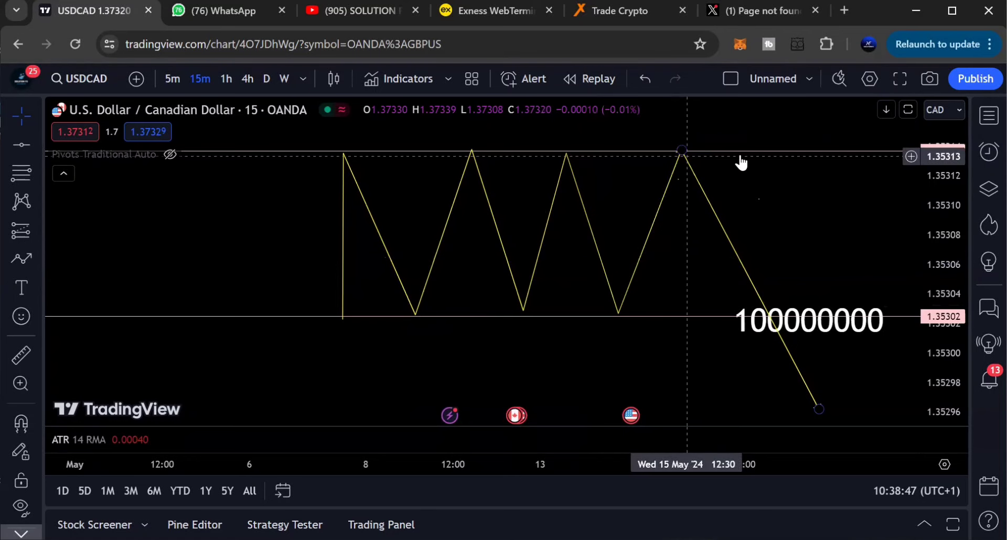
- Delete the "100000000" text from the lower horizontal line where the arrow path crosses it
drag(948, 216, 948, 231)
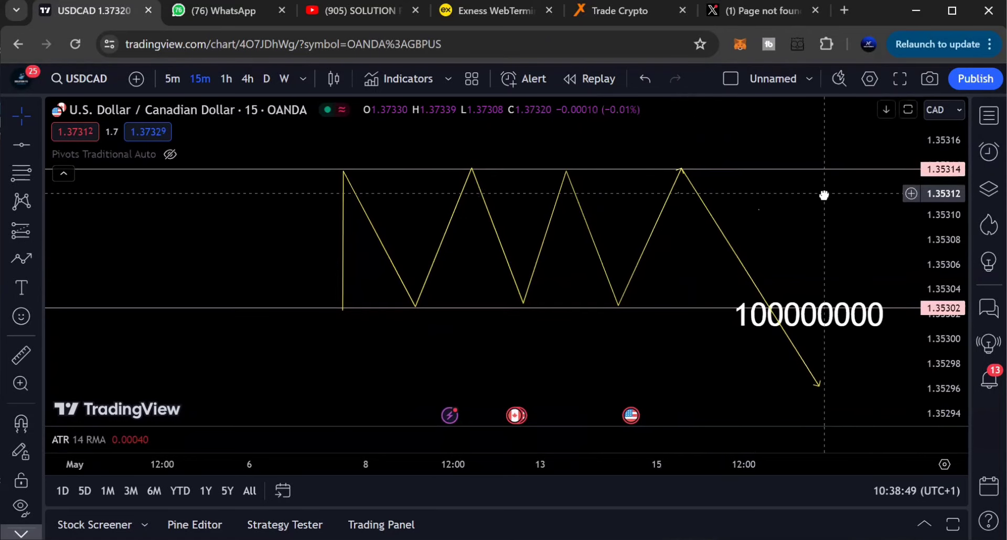
drag(824, 195, 824, 196)
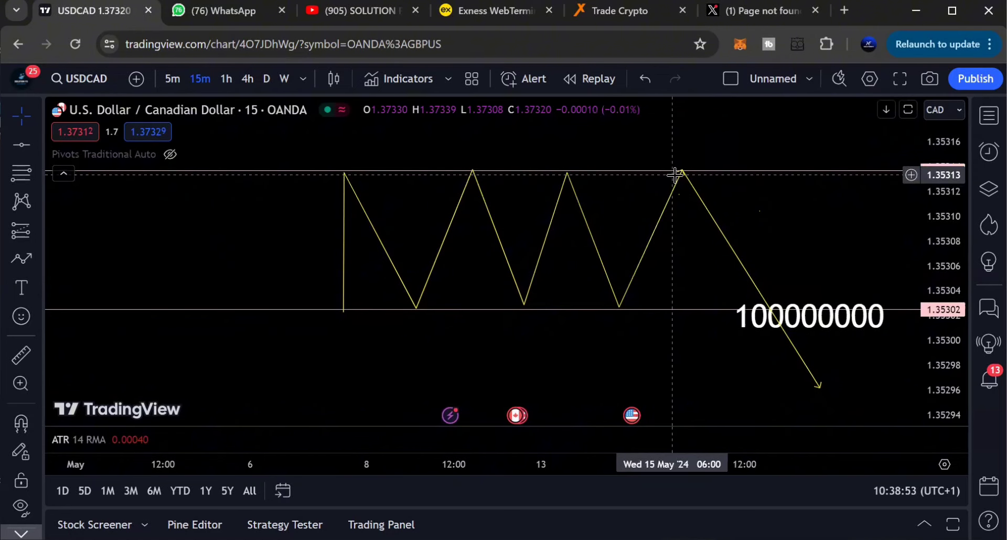
scroll(652, 287, up, 2)
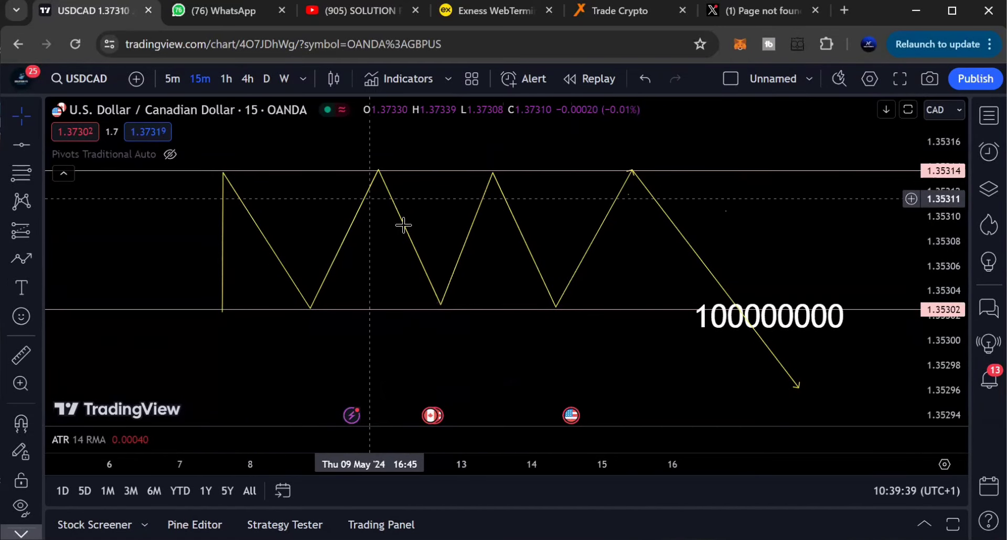
click(449, 305)
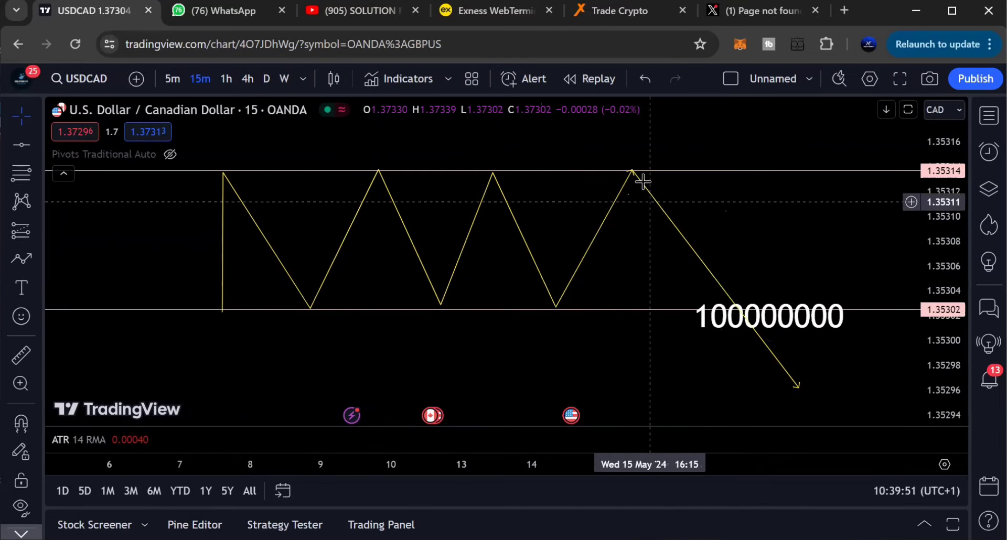
click(754, 319)
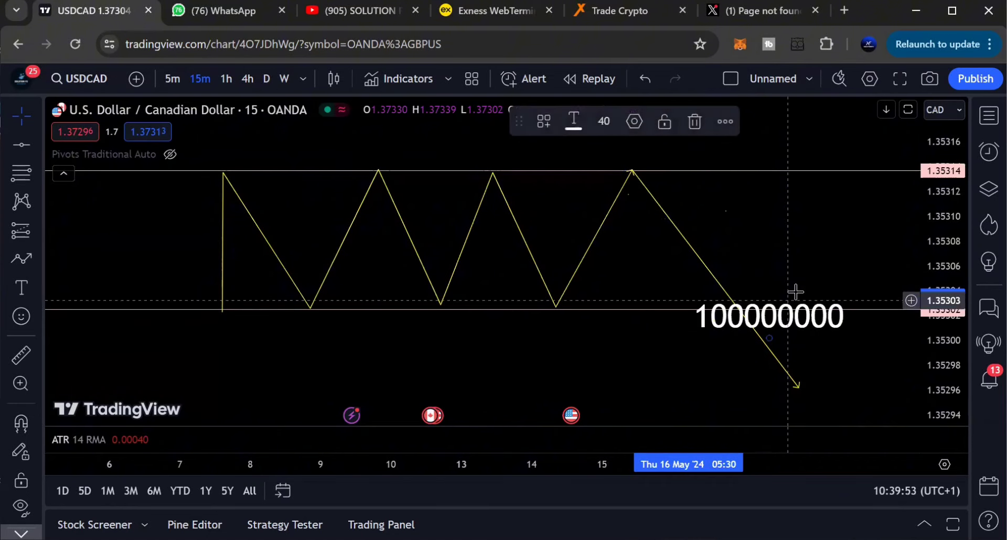
click(694, 121)
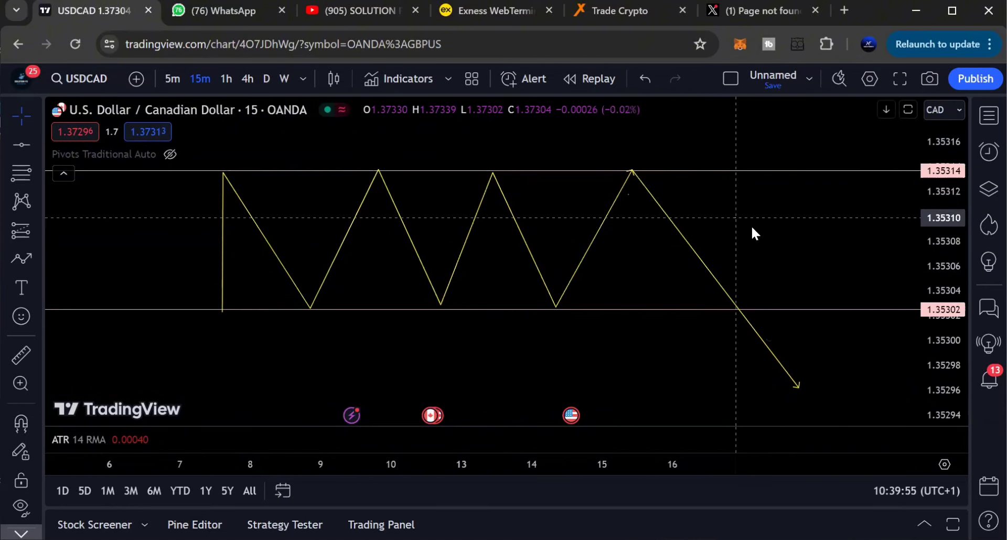
- Switch the USDCAD chart to the 4-hour timeframe
click(765, 239)
scroll(764, 238, down, 2)
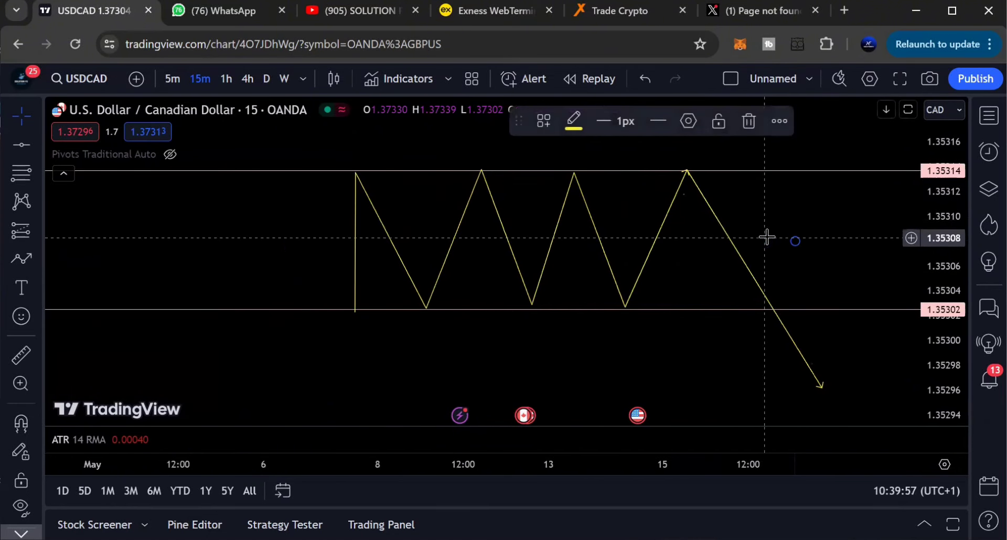
drag(764, 236, 775, 327)
scroll(777, 325, down, 4)
drag(750, 209, 653, 380)
drag(716, 215, 627, 441)
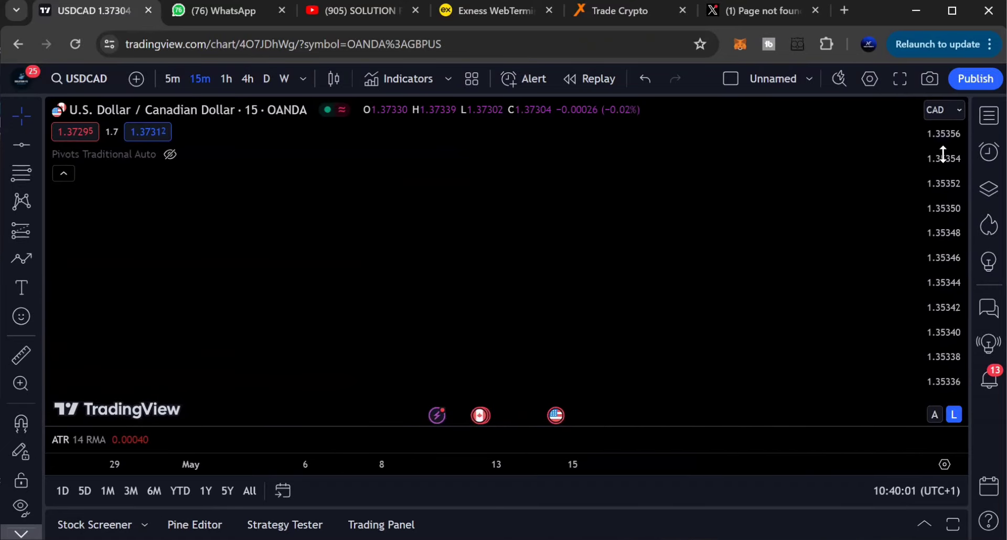
drag(942, 154, 928, 400)
drag(753, 185, 734, 320)
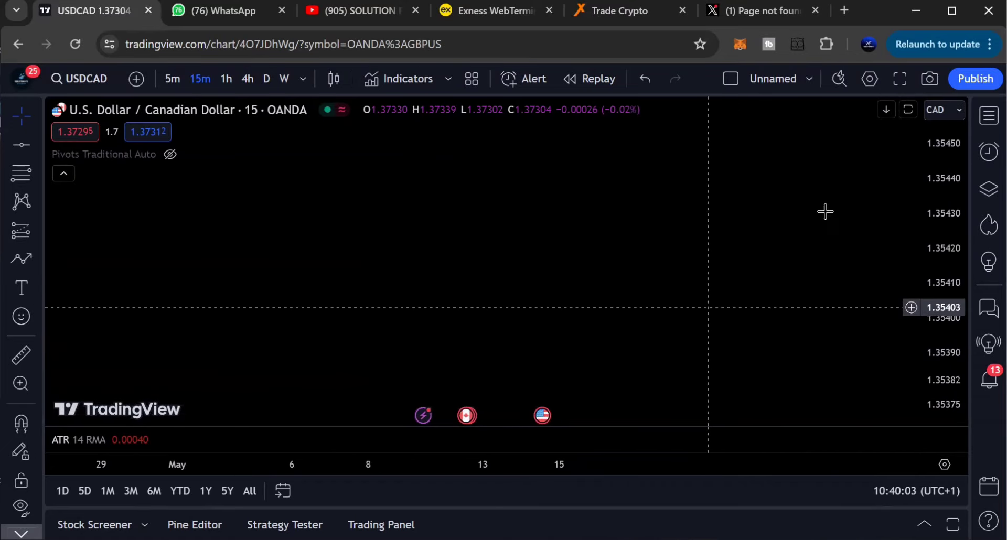
drag(787, 172, 773, 443)
drag(383, 253, 649, 172)
click(239, 81)
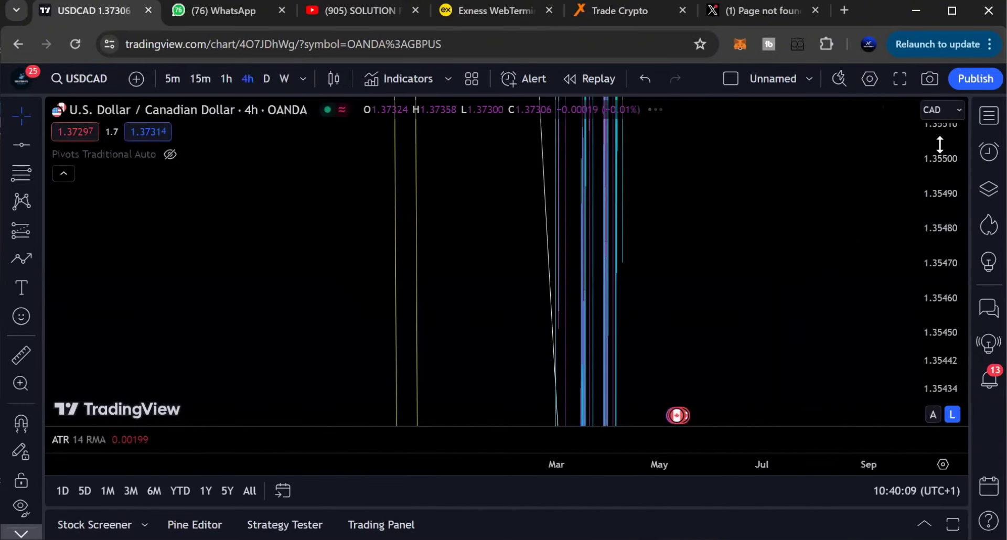
- Bring the support and resistance drawings into view and delete the large text label beginning "SUPPORT AND RES"
drag(940, 144, 936, 254)
drag(944, 160, 940, 273)
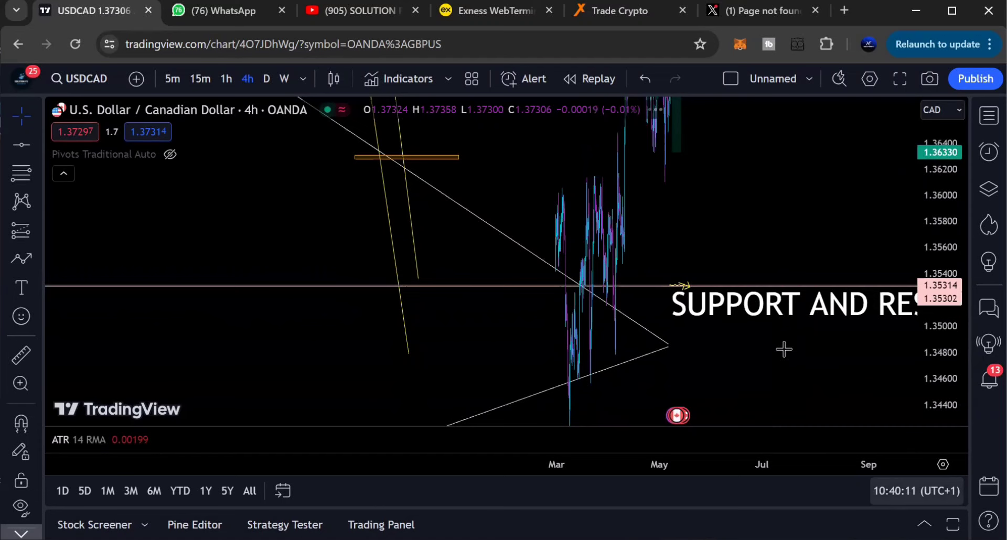
click(735, 306)
key(Delete)
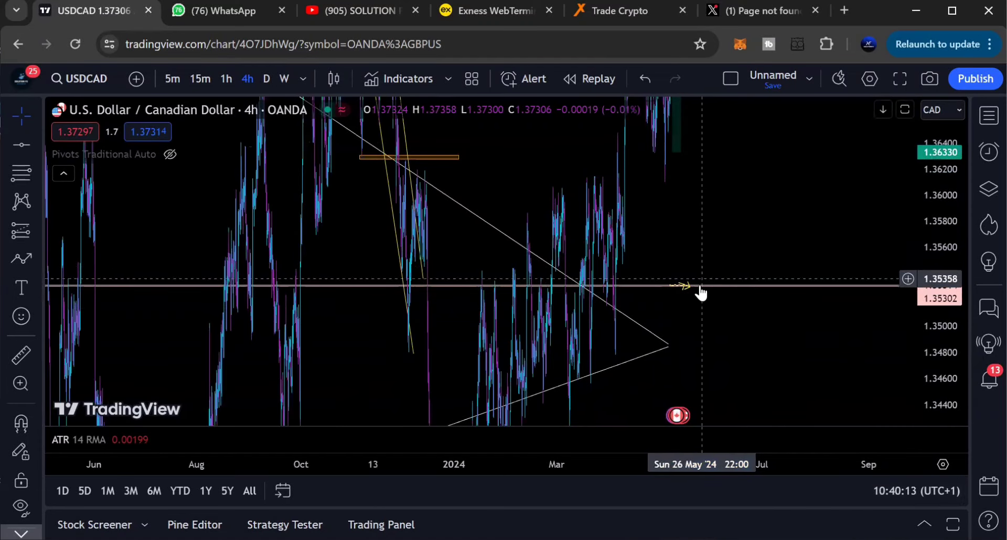
- Delete the two horizontal lines at 1.35314 and 1.35302
click(700, 286)
click(779, 123)
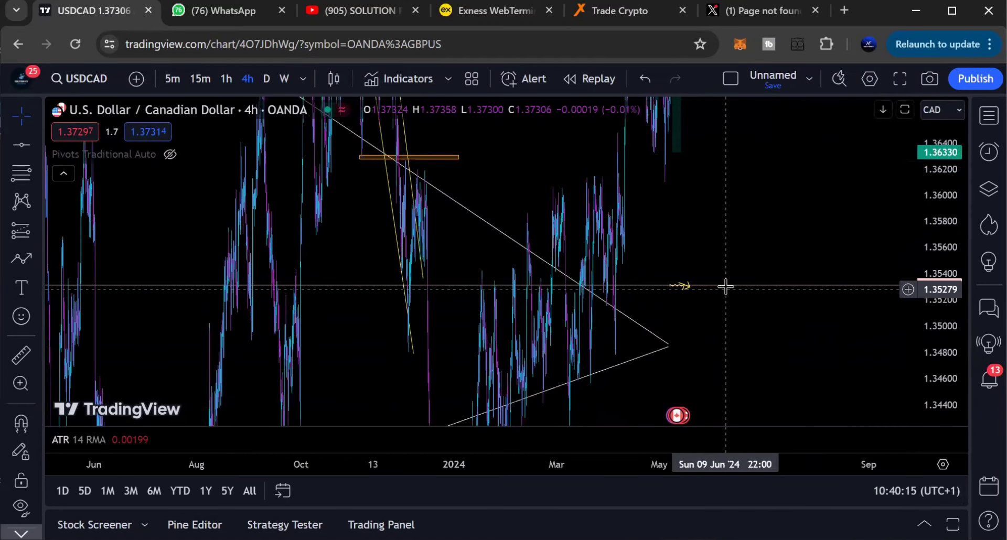
click(726, 286)
click(779, 122)
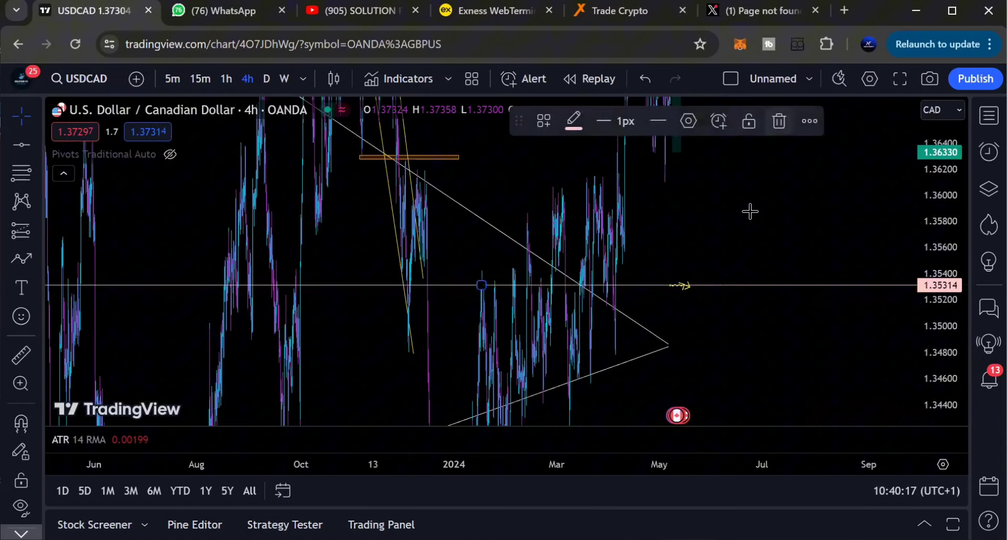
- Delete the remaining yellow arrow paths and zigzag drawings near 1.353 in May
click(687, 286)
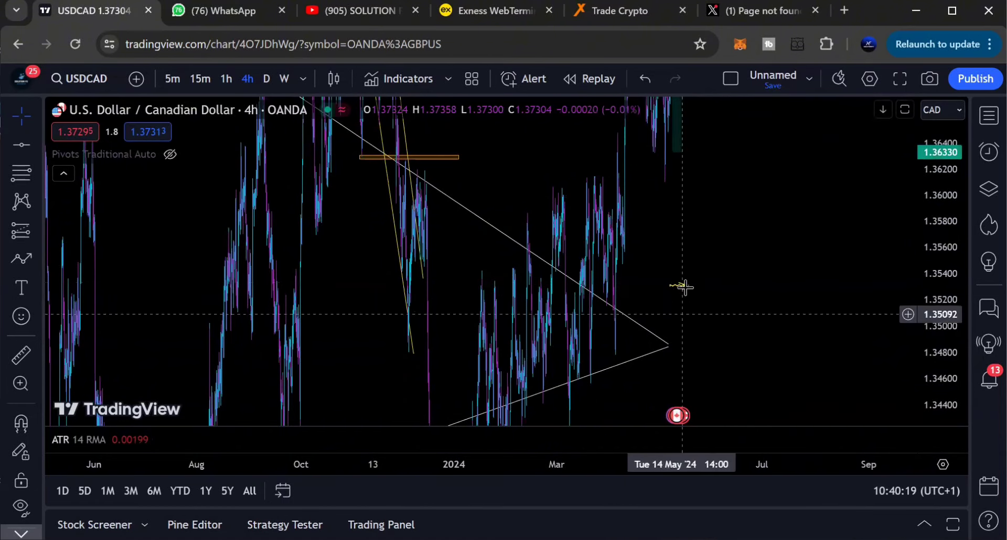
double_click(683, 284)
click(627, 202)
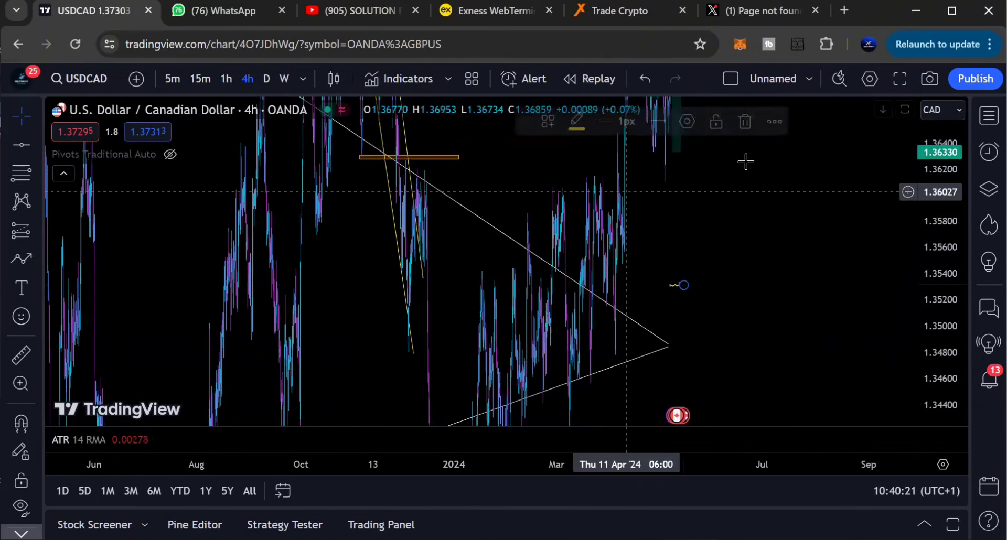
click(676, 268)
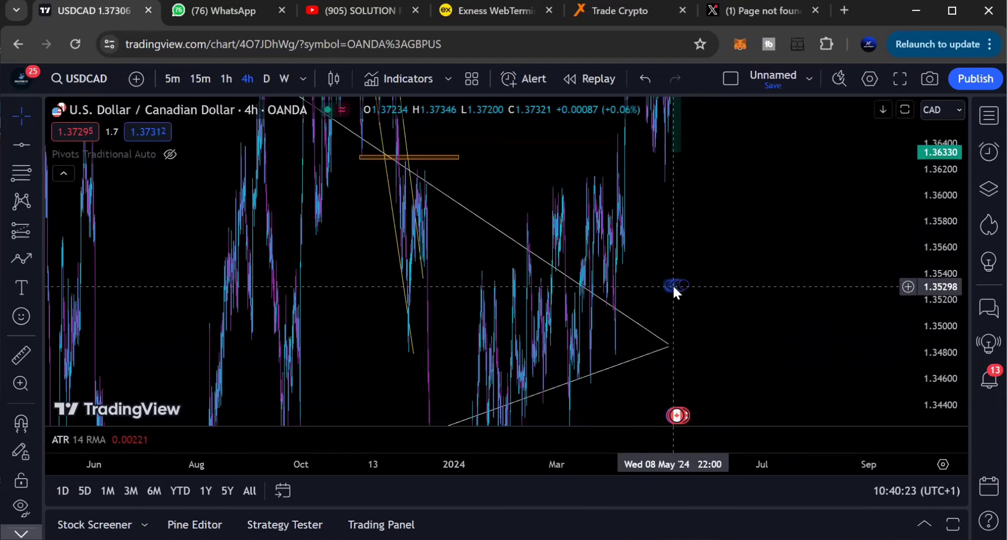
click(674, 286)
click(751, 141)
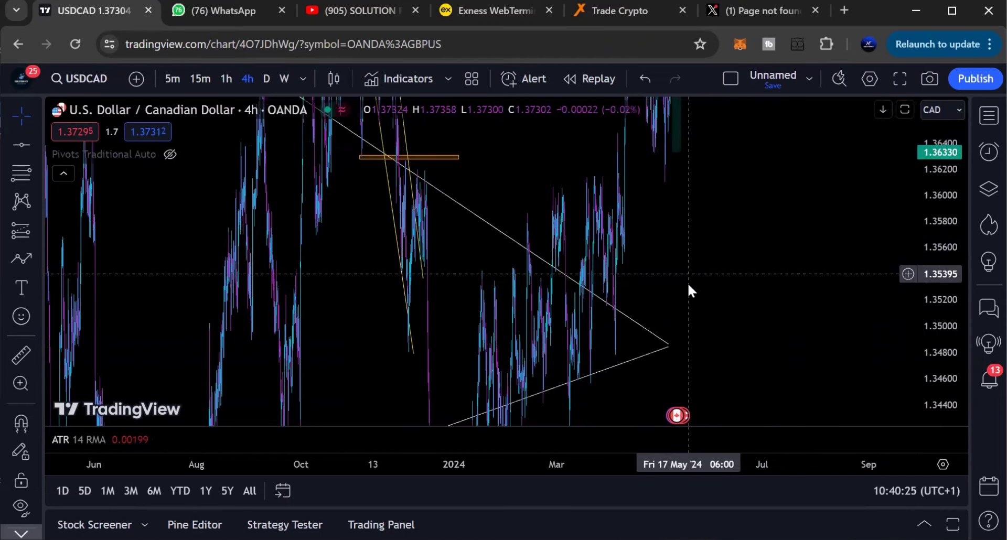
click(687, 284)
click(748, 122)
- Switch the chart back to the 15-minute timeframe and show the recent price action around the short position
drag(784, 154, 748, 360)
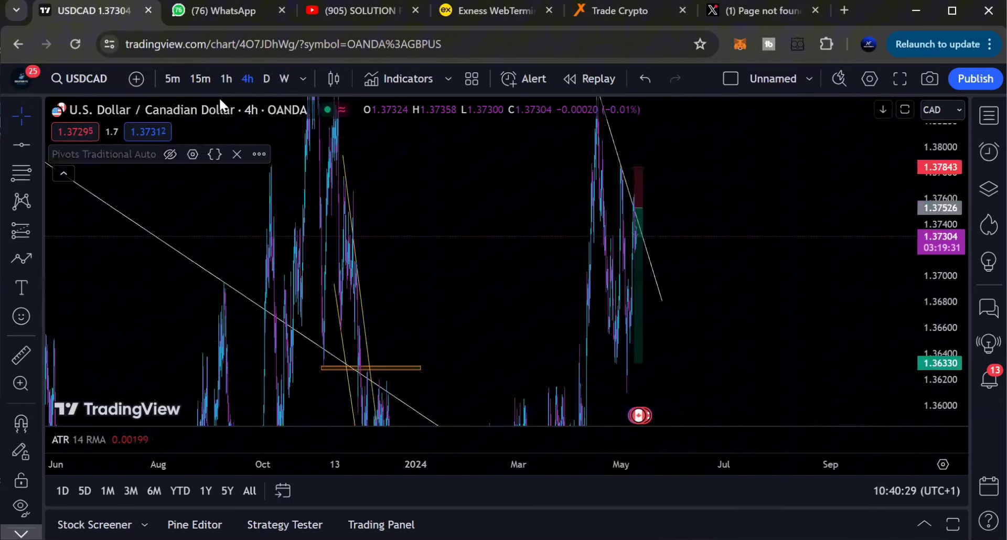
click(194, 76)
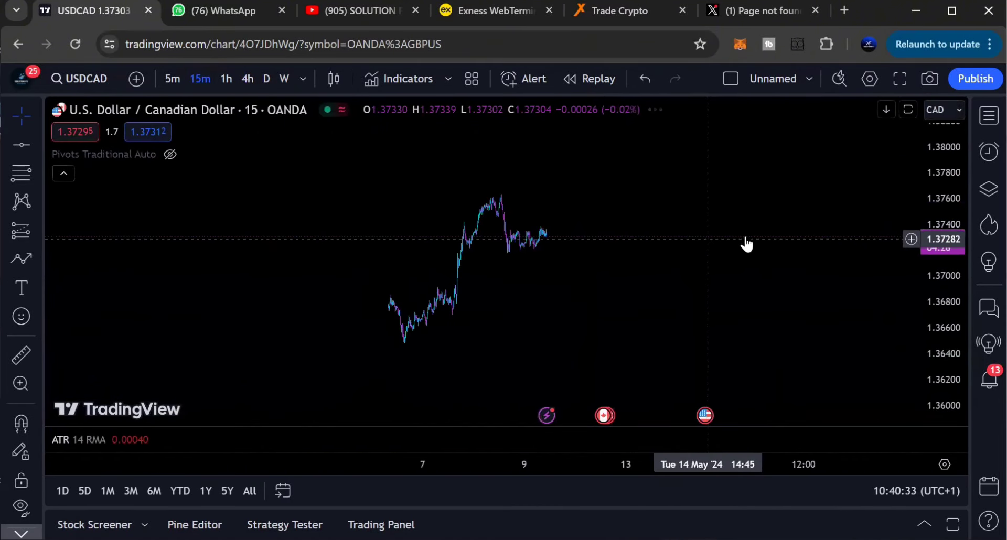
drag(937, 346, 938, 308)
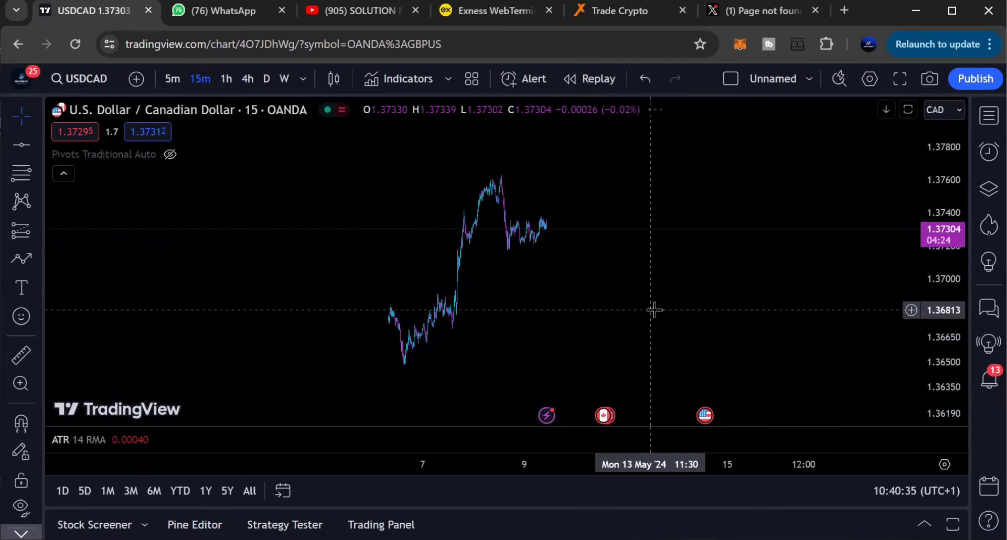
scroll(655, 310, up, 3)
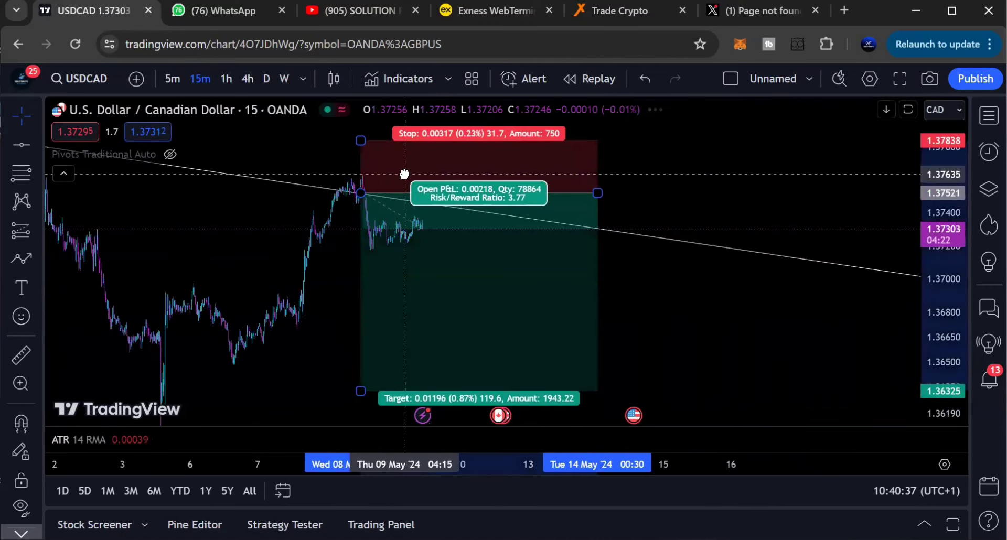
- Delete the short position drawing with its entry at 1.37521 from the chart
click(363, 226)
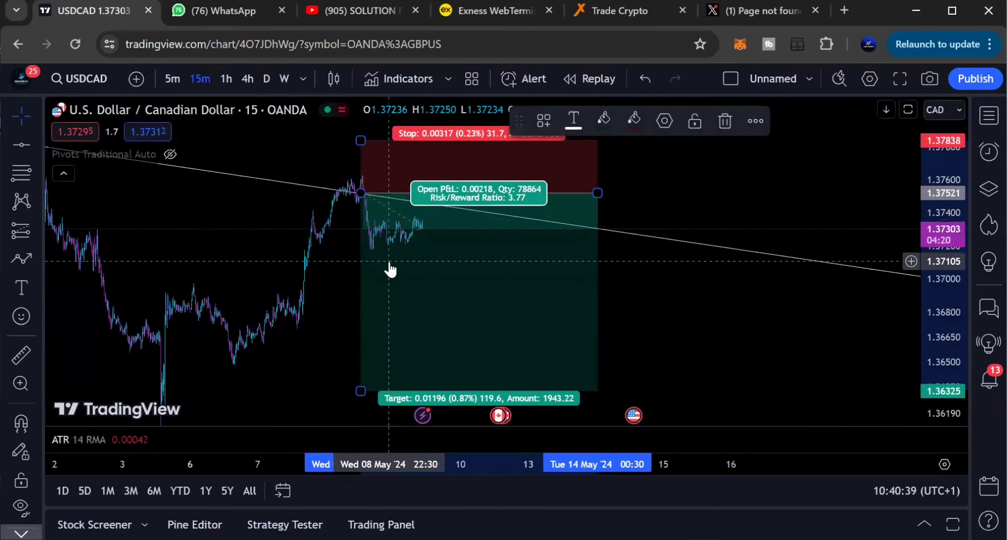
key(Delete)
key(ctrl+z)
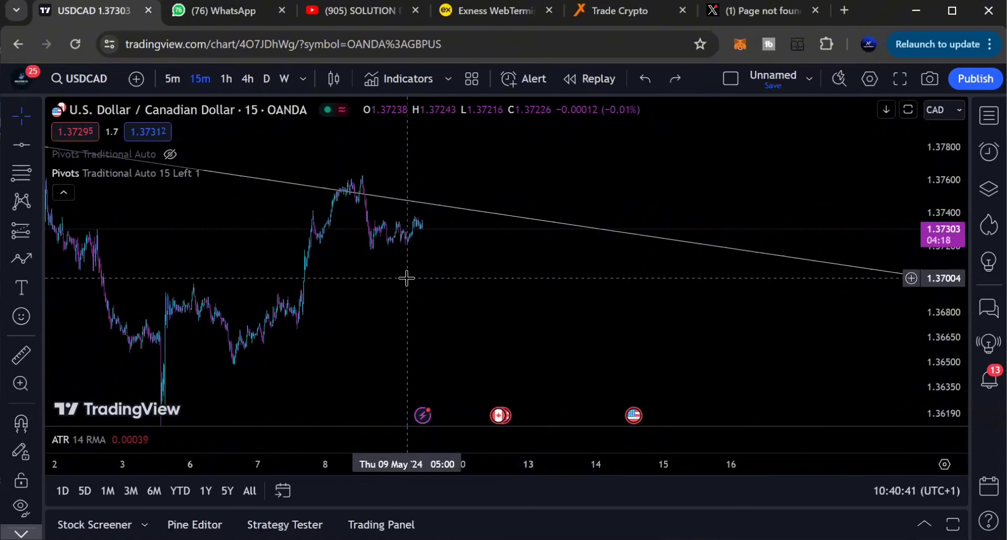
- Examine where price touches the descending trendline, from the mid-April high through the 1 May and 8 May highs
drag(463, 173, 565, 212)
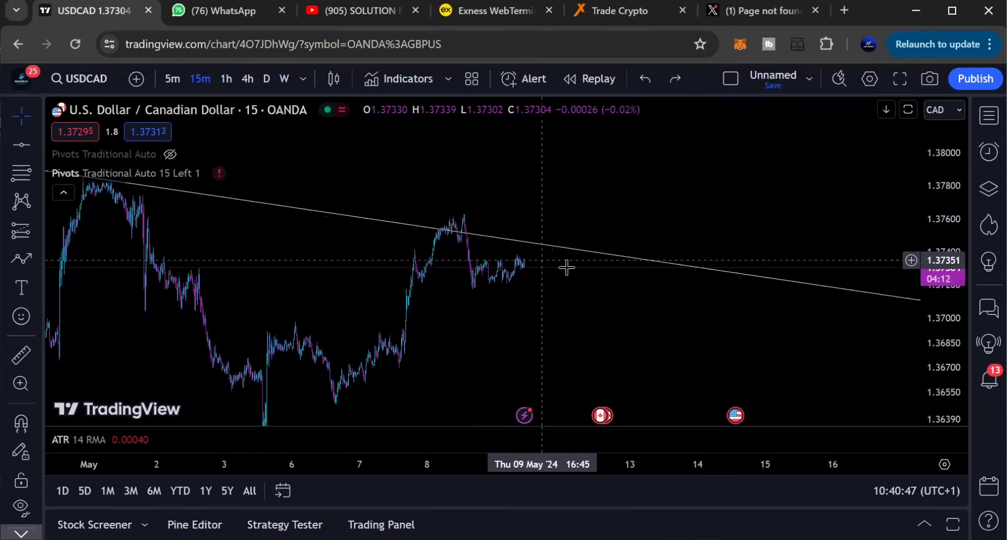
scroll(610, 223, down, 5)
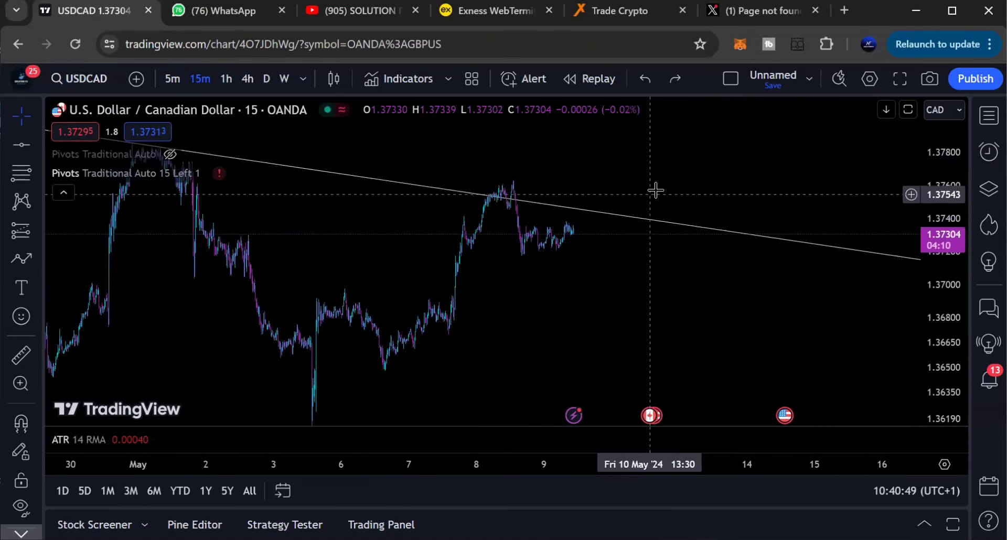
scroll(714, 174, down, 2)
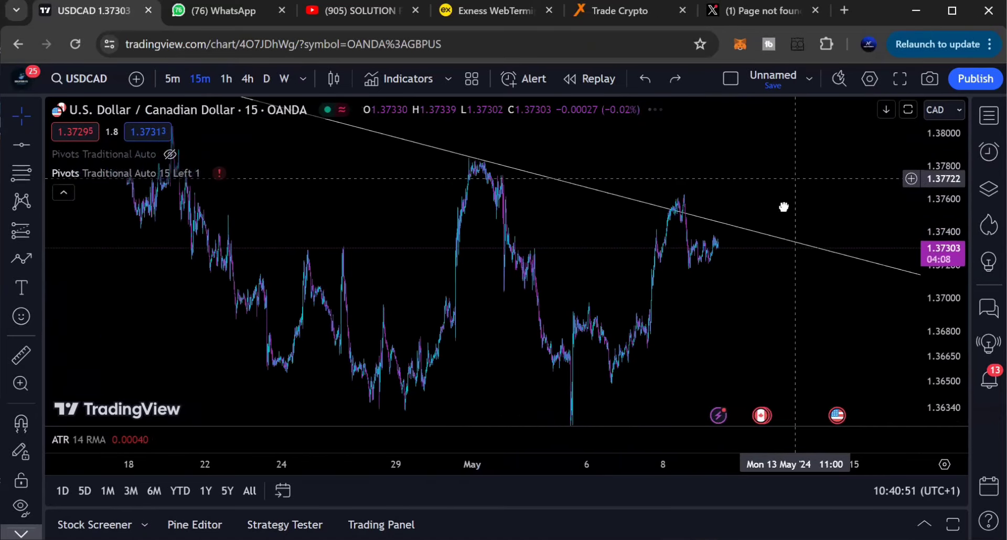
drag(949, 259, 948, 338)
scroll(800, 227, up, 2)
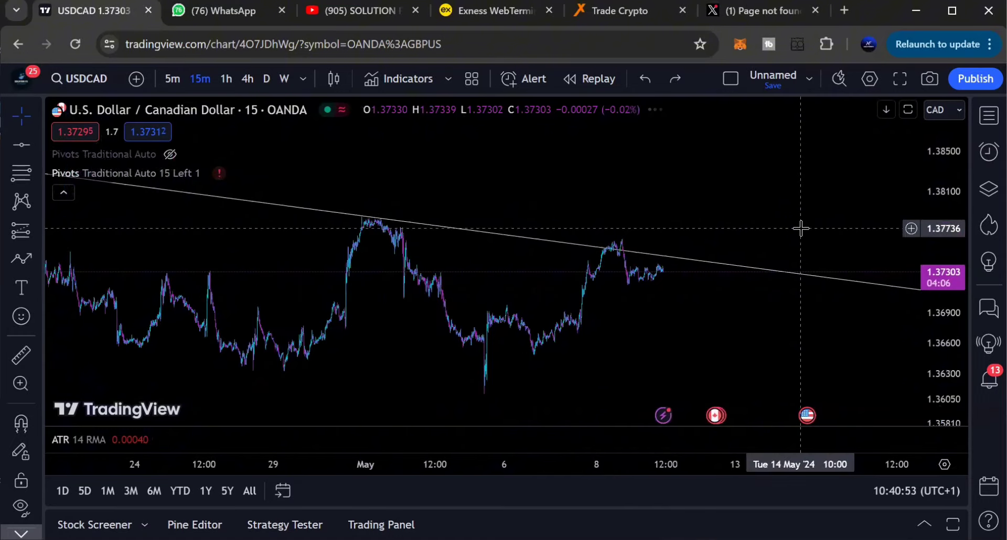
scroll(800, 227, down, 2)
drag(586, 142, 703, 220)
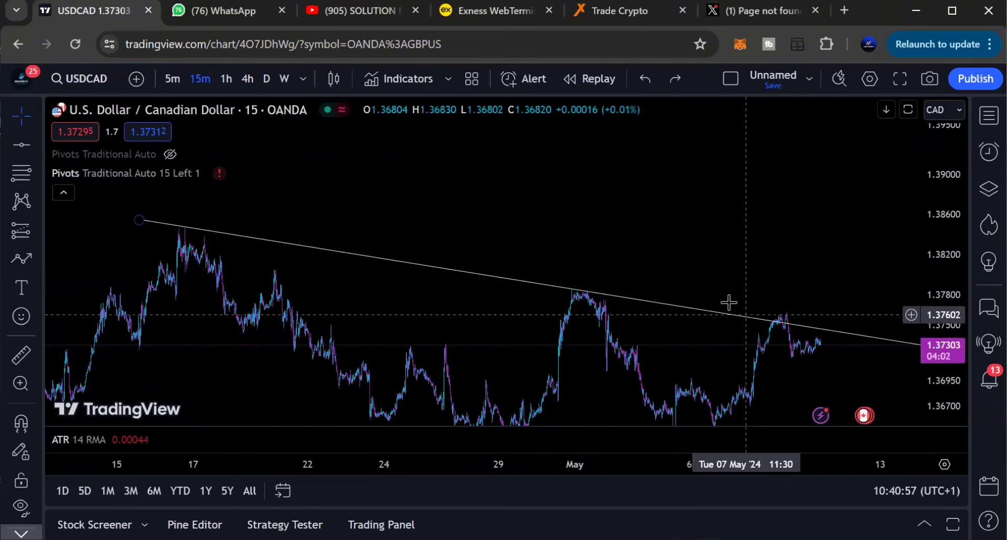
drag(675, 286, 612, 262)
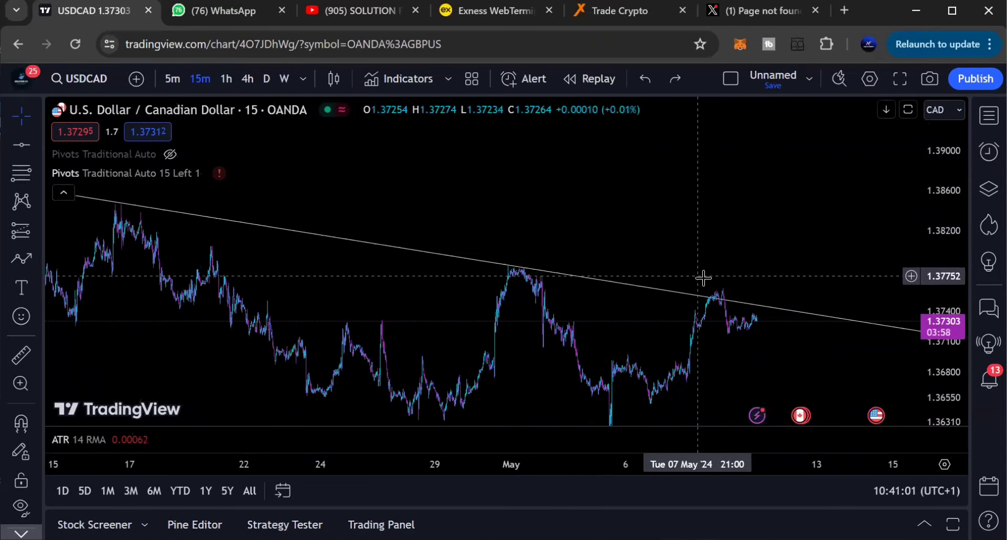
drag(764, 288, 739, 275)
scroll(724, 275, up, 2)
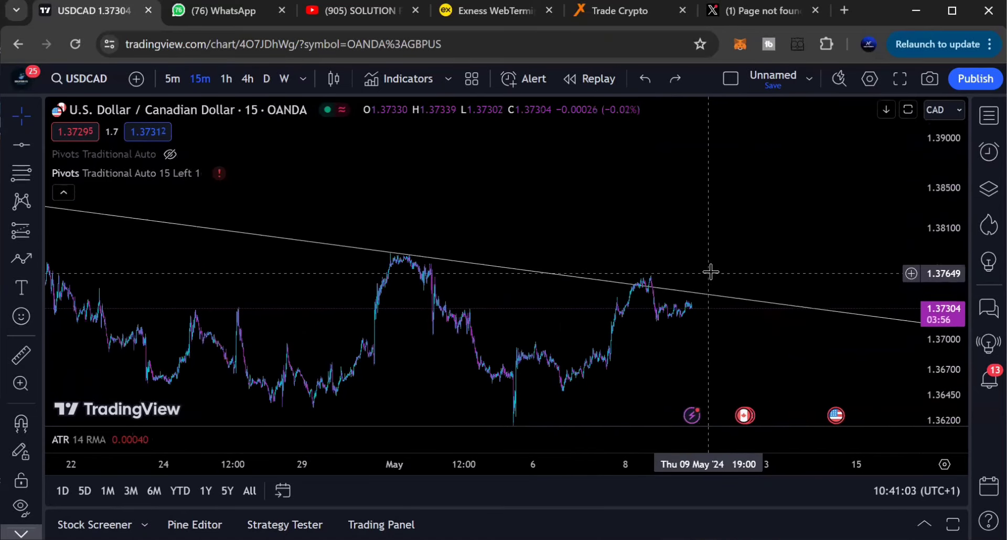
scroll(705, 262, down, 2)
drag(642, 252, 669, 264)
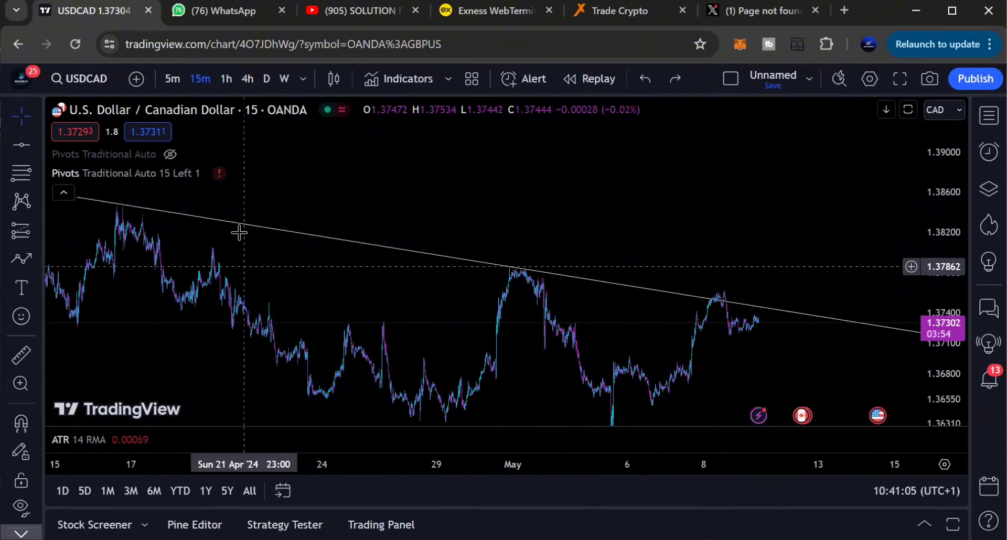
drag(313, 204, 343, 206)
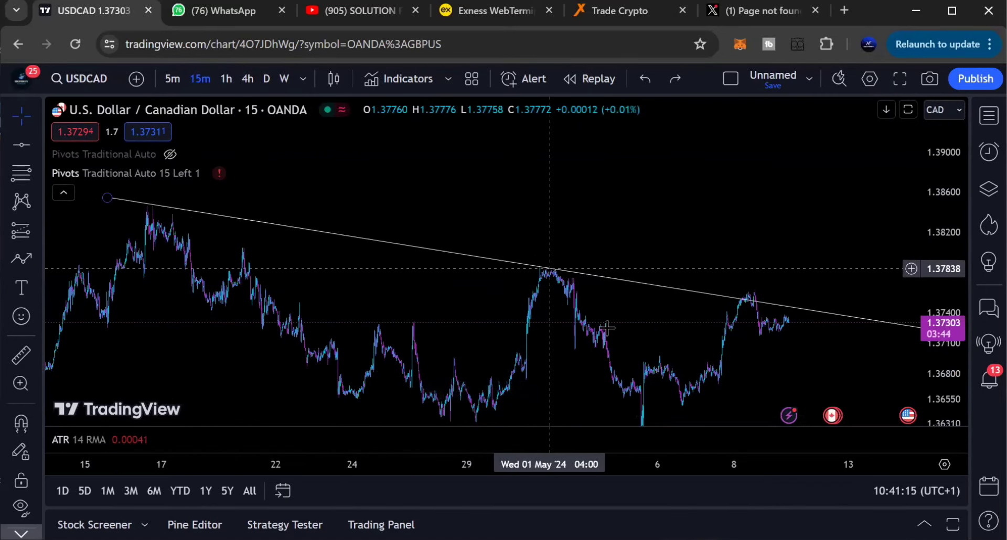
scroll(760, 270, right, 3)
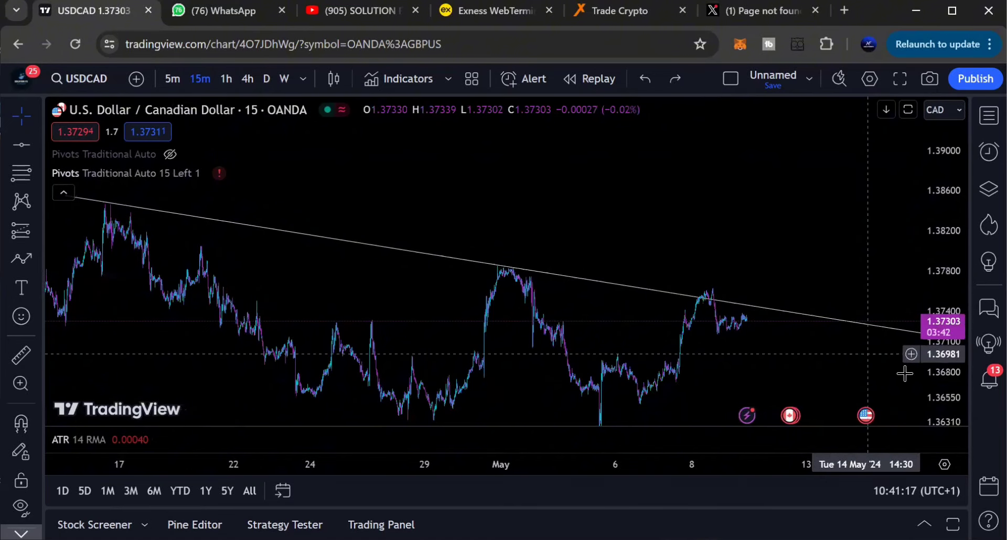
scroll(926, 346, up, 3)
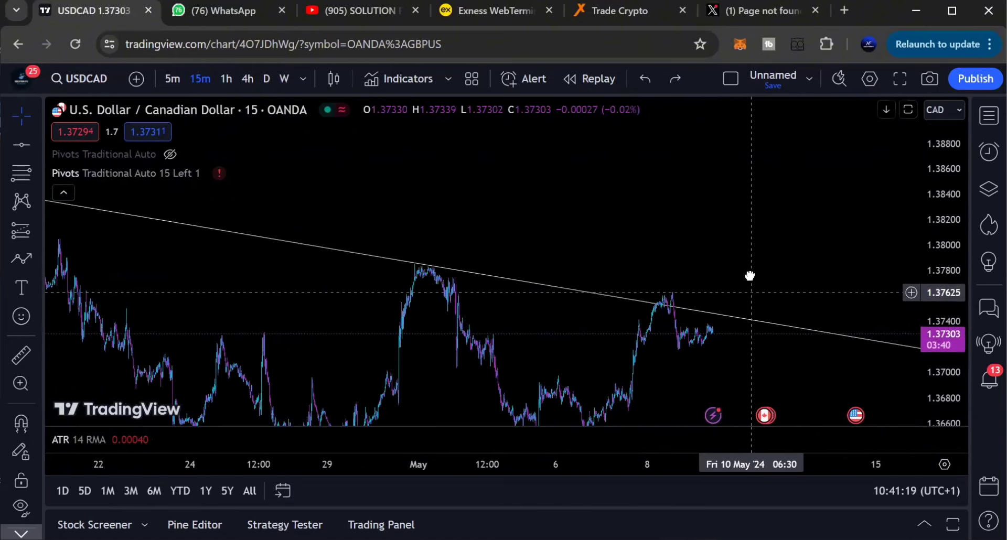
- Examine the whole USDCAD descending trendline, from its mid-April start past the price reaction on 8 May
drag(751, 293, 750, 278)
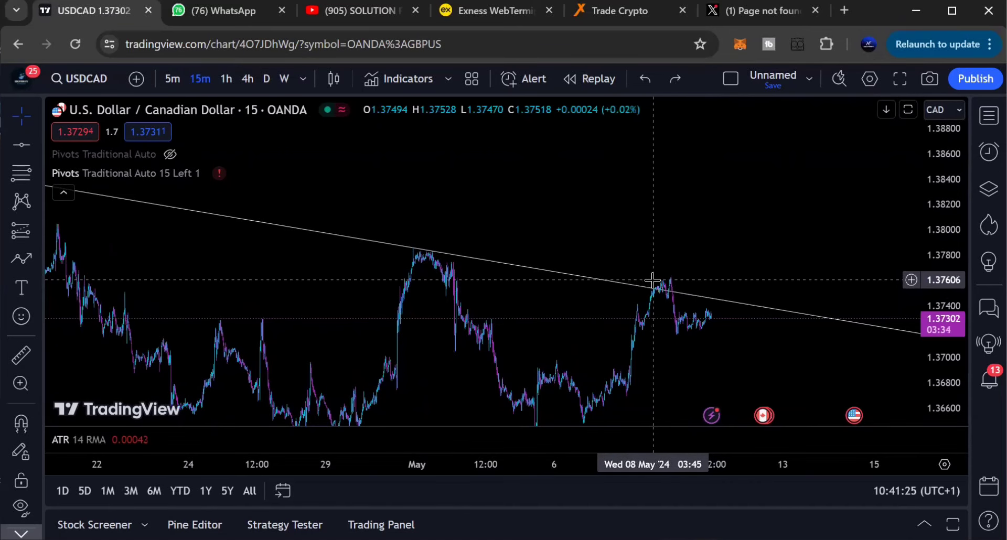
scroll(655, 260, down, 2)
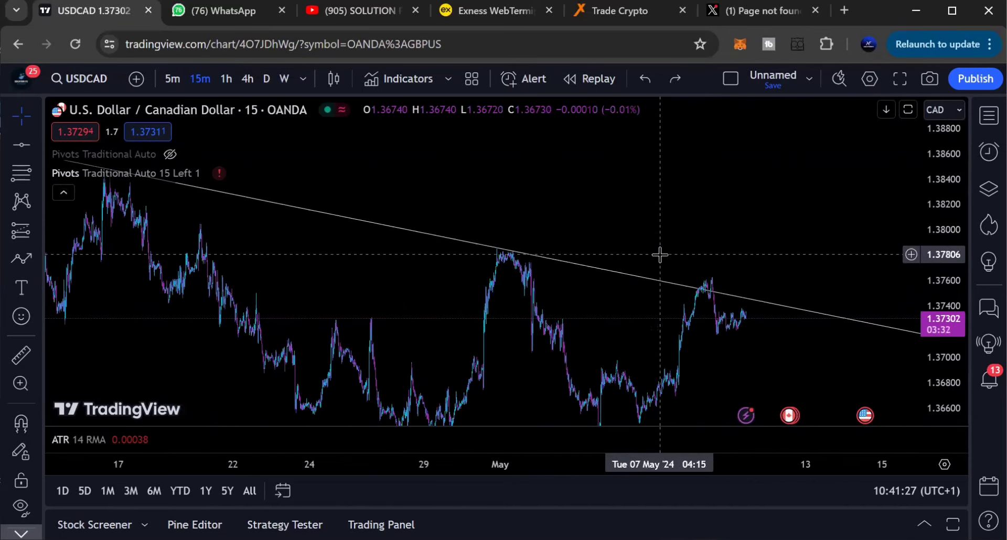
scroll(753, 189, down, 2)
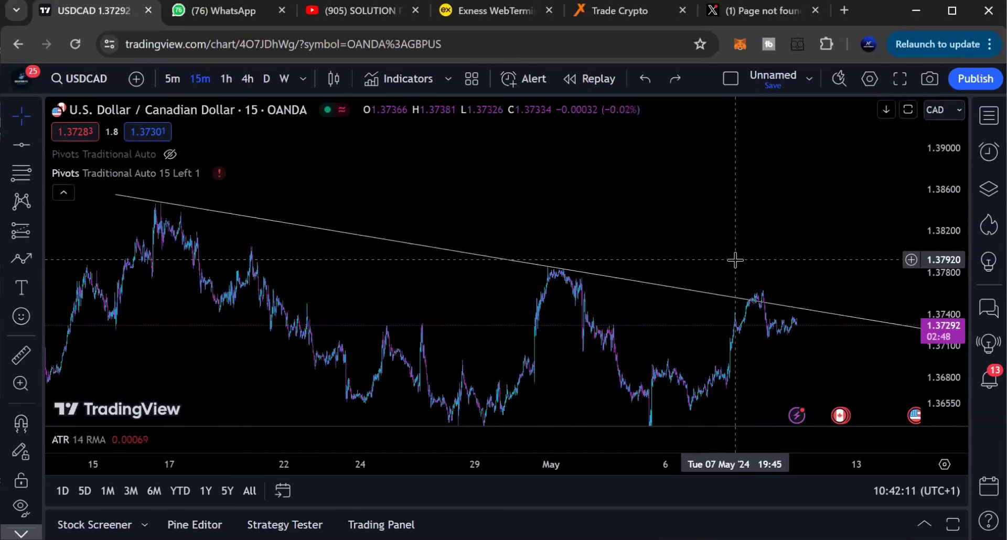
drag(712, 250, 723, 254)
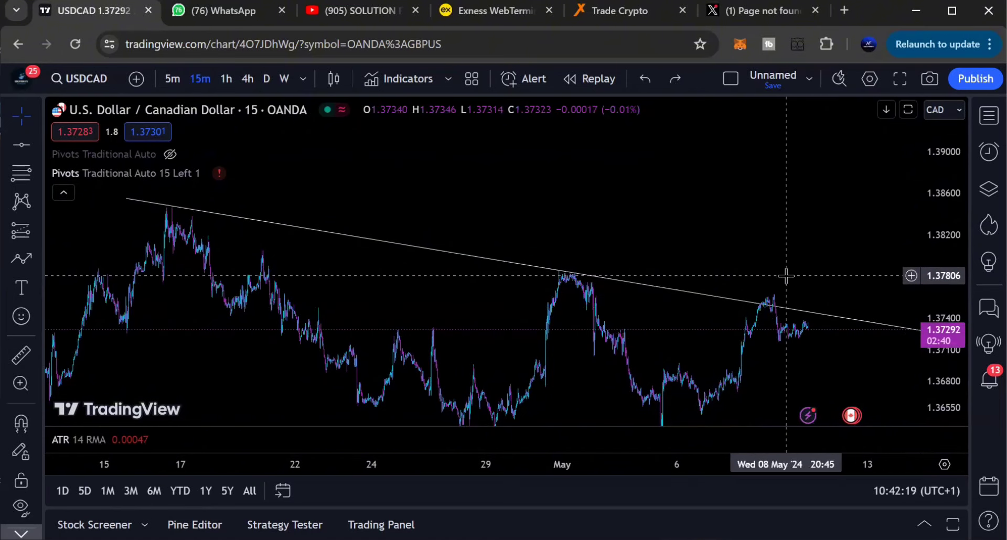
drag(753, 271, 732, 238)
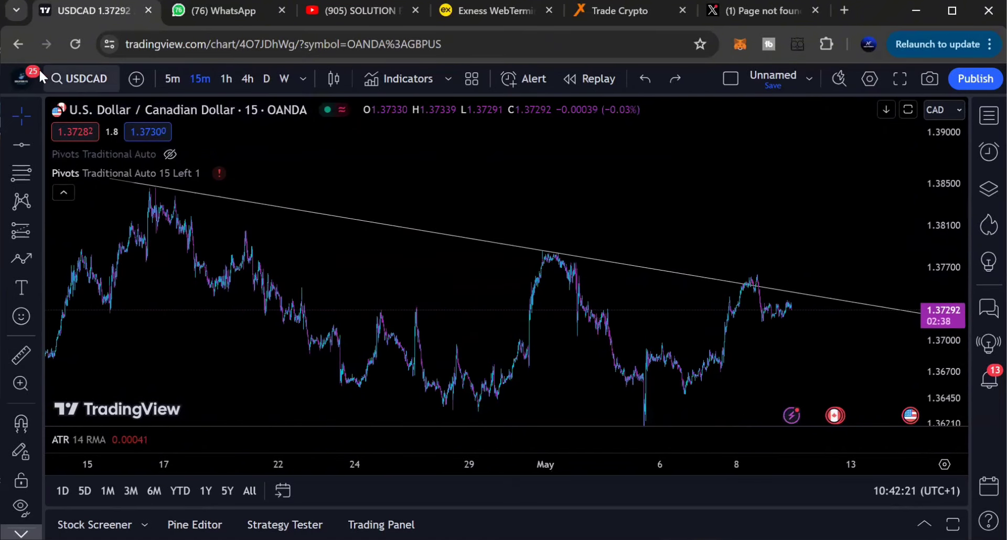
- Switch the chart to XAUUSD, Gold Spot / U.S. Dollar, and show its recent price action with the drawn trendlines and zones
click(86, 81)
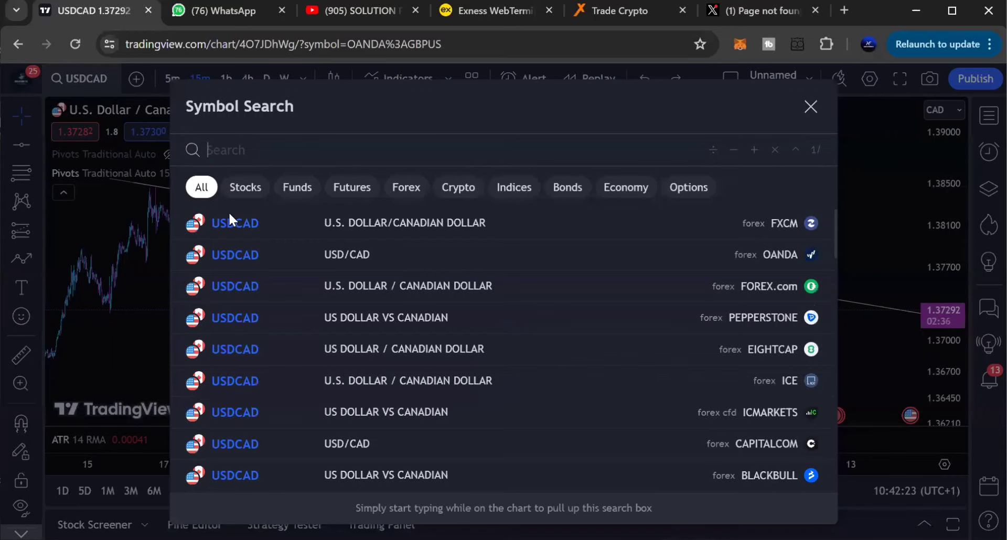
click(242, 286)
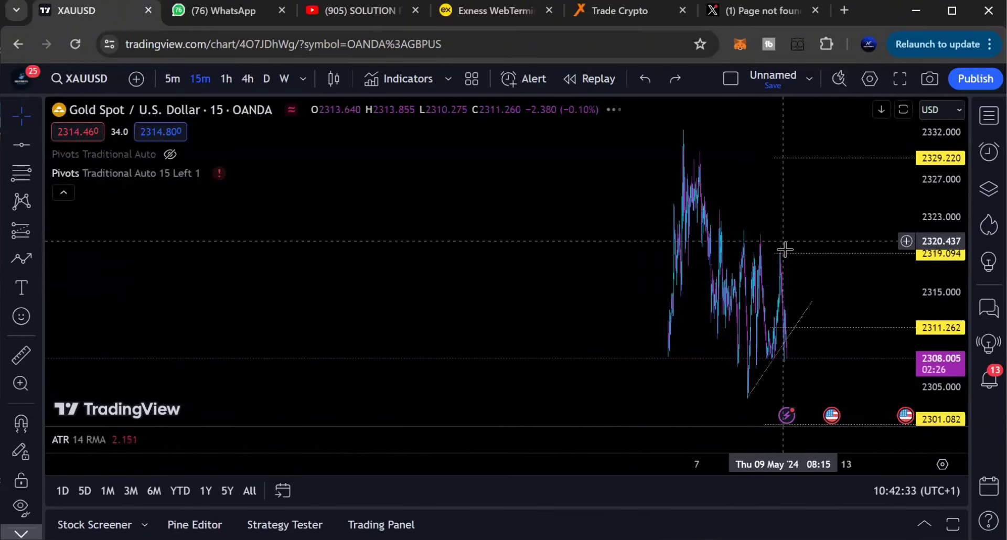
drag(943, 227, 942, 338)
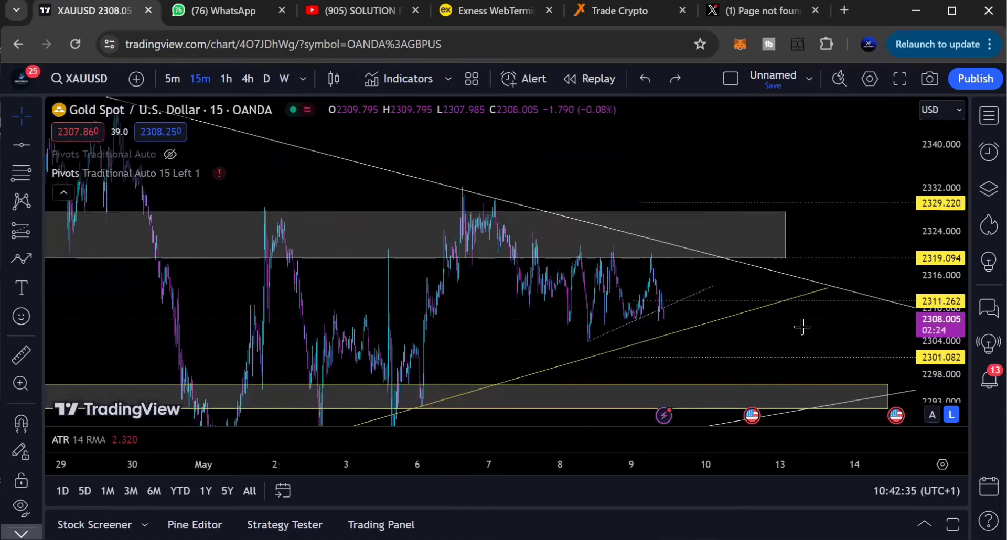
scroll(648, 313, up, 6)
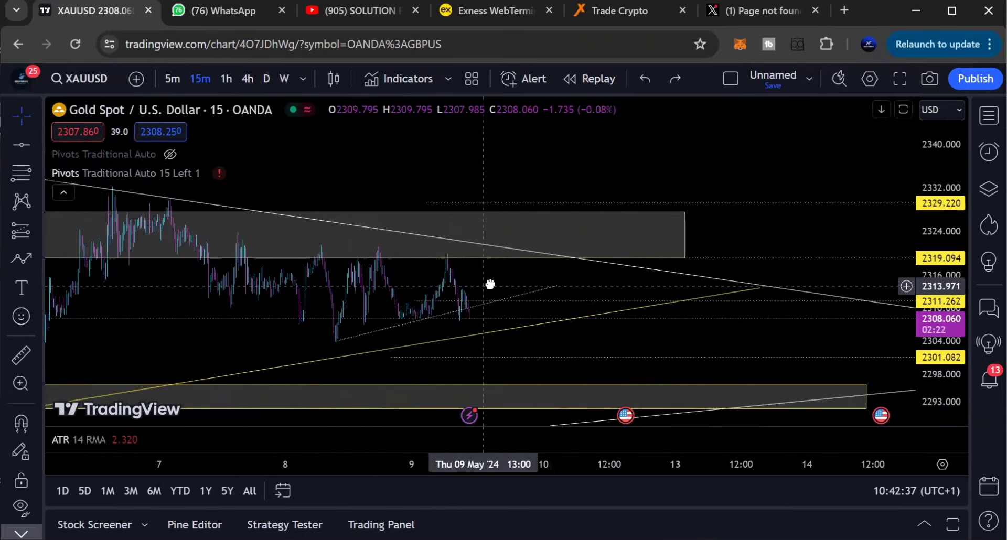
- Examine gold's recent swings along the short rising trendline from the 8 May low, below the 2319.094 level
drag(487, 285, 657, 240)
drag(943, 366, 942, 257)
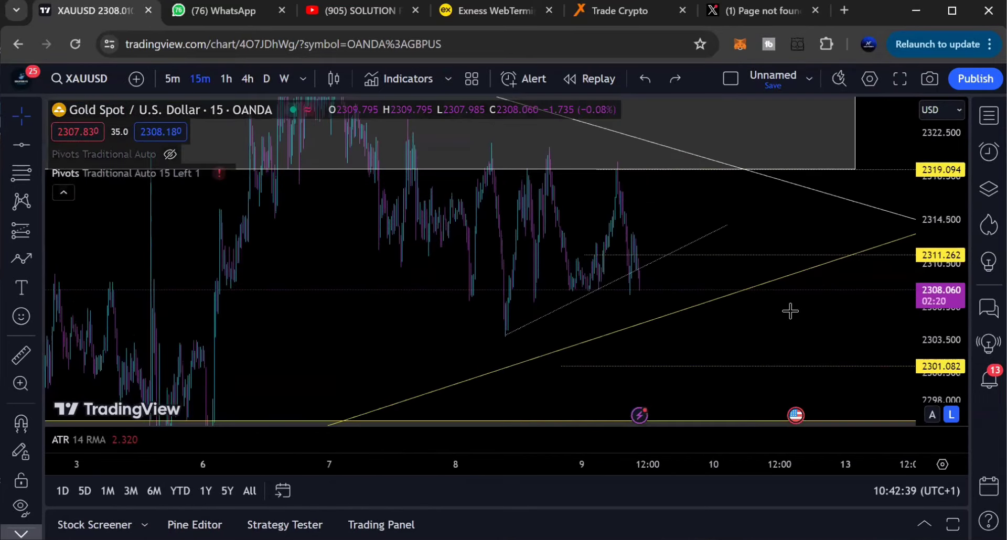
scroll(716, 311, up, 4)
drag(538, 212, 745, 240)
drag(950, 375, 949, 356)
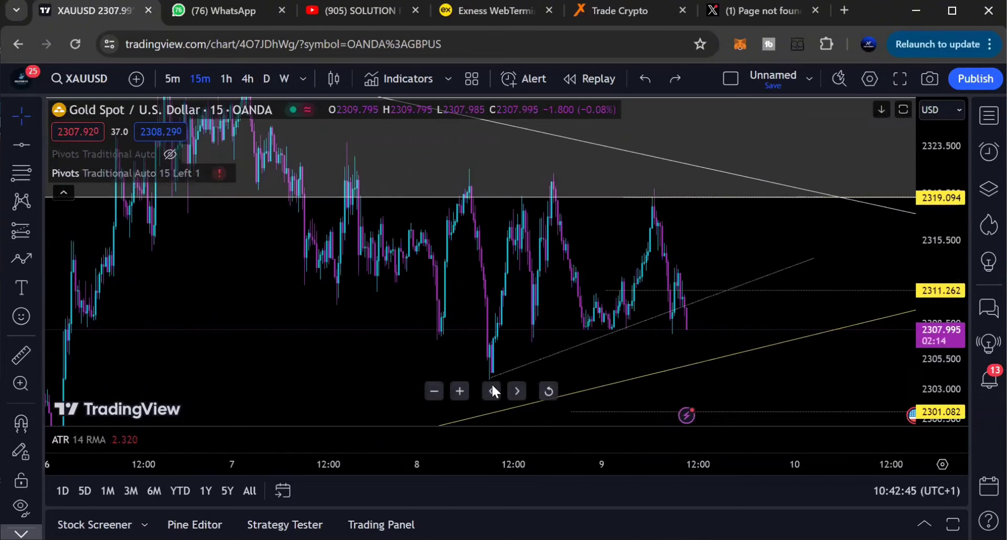
drag(449, 360, 450, 349)
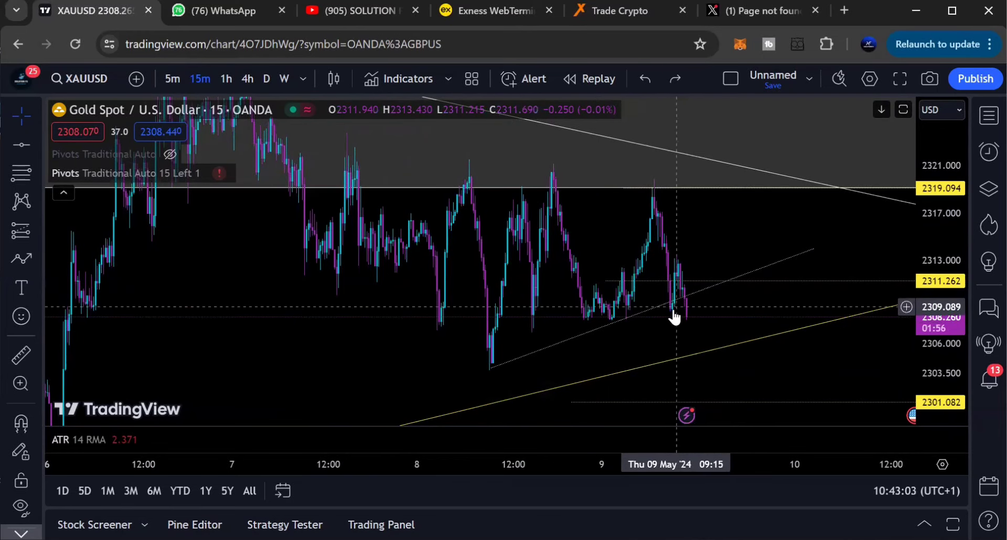
click(498, 366)
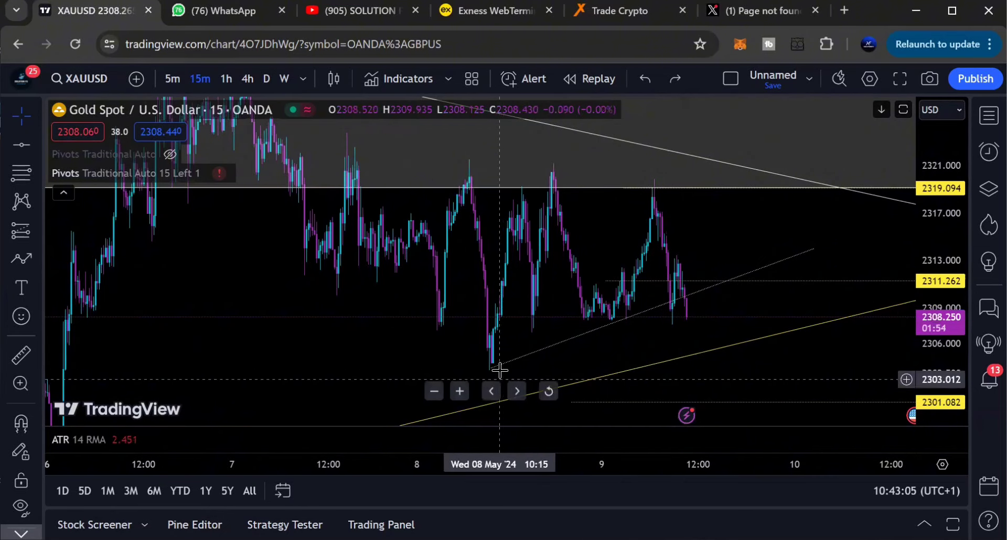
scroll(375, 365, up, 3)
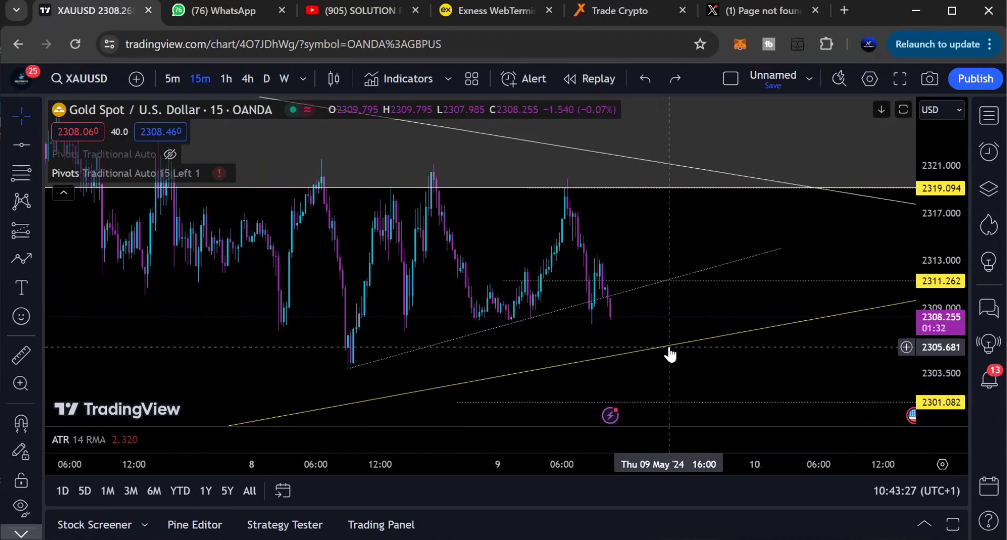
- Examine gold's wider price action since late April around the lower yellow-outlined zone near 2294
scroll(676, 353, down, 5)
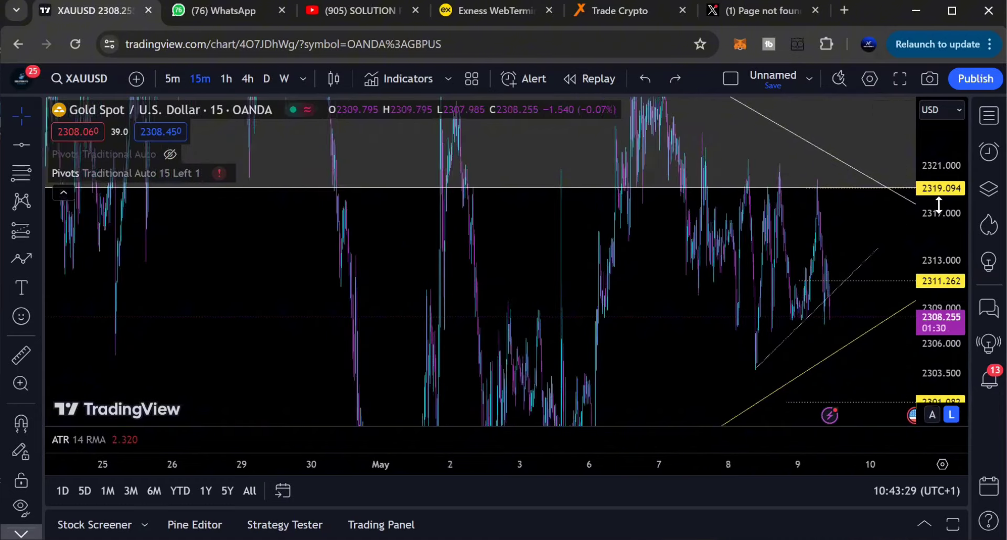
drag(939, 205, 937, 357)
drag(662, 311, 594, 278)
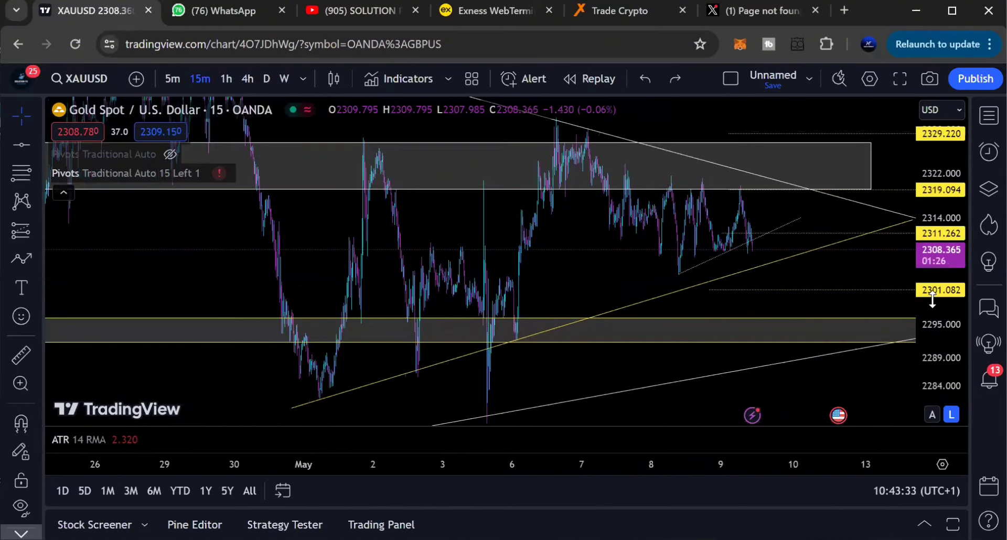
scroll(656, 274, down, 3)
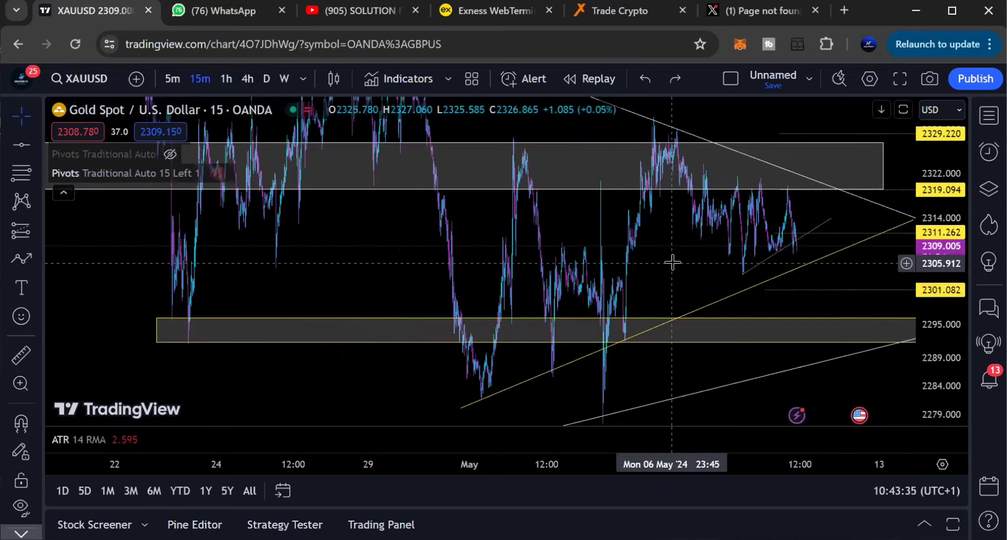
drag(663, 266, 586, 286)
scroll(604, 331, down, 2)
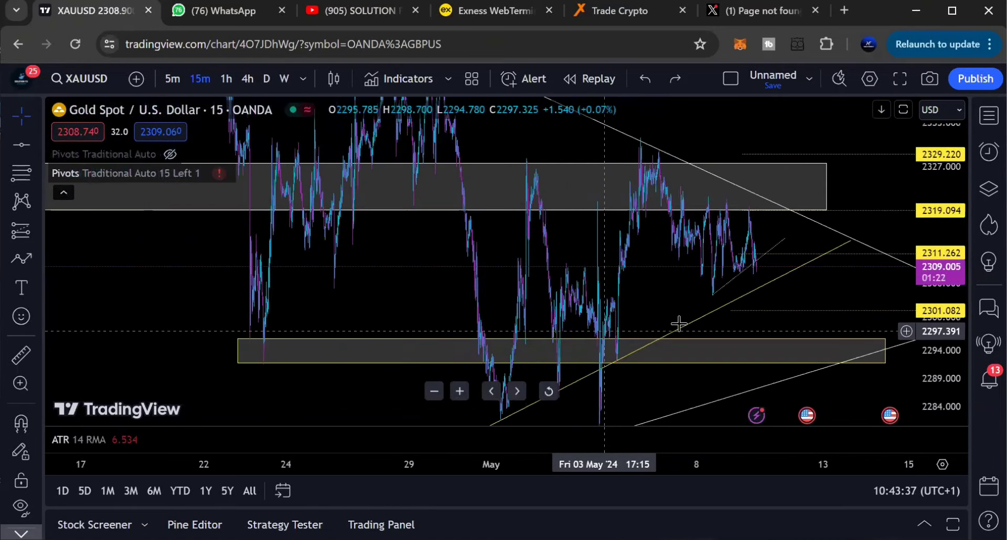
click(765, 363)
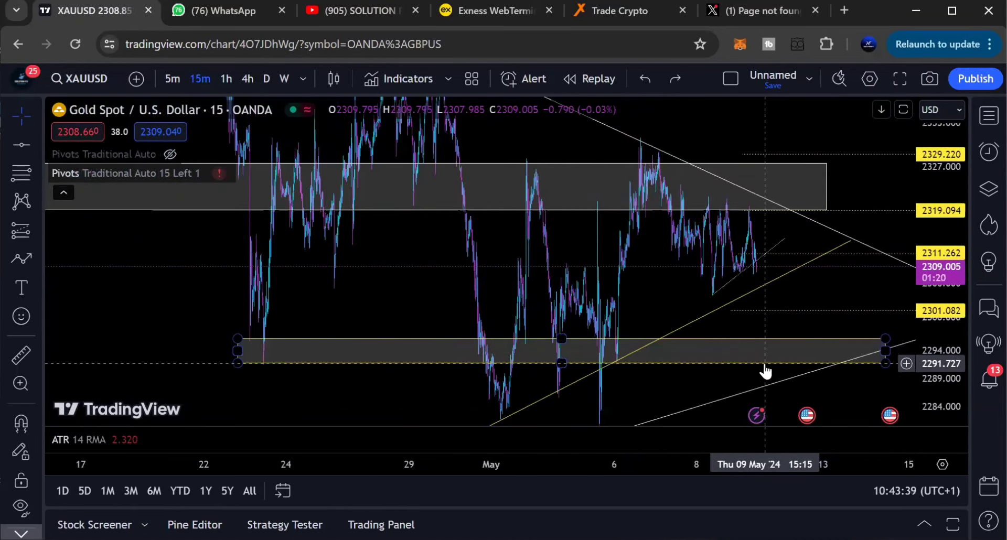
- Examine how gold's price narrows between the descending white trendline and the rising yellow trendline drawn from the 1 May low
scroll(636, 317, up, 3)
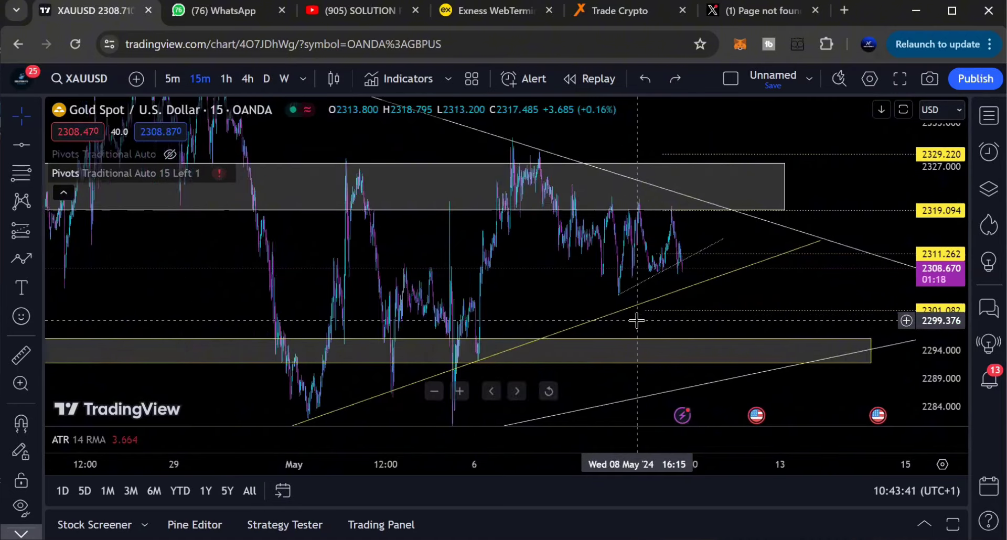
scroll(636, 320, up, 1)
scroll(636, 319, down, 3)
drag(614, 303, 598, 279)
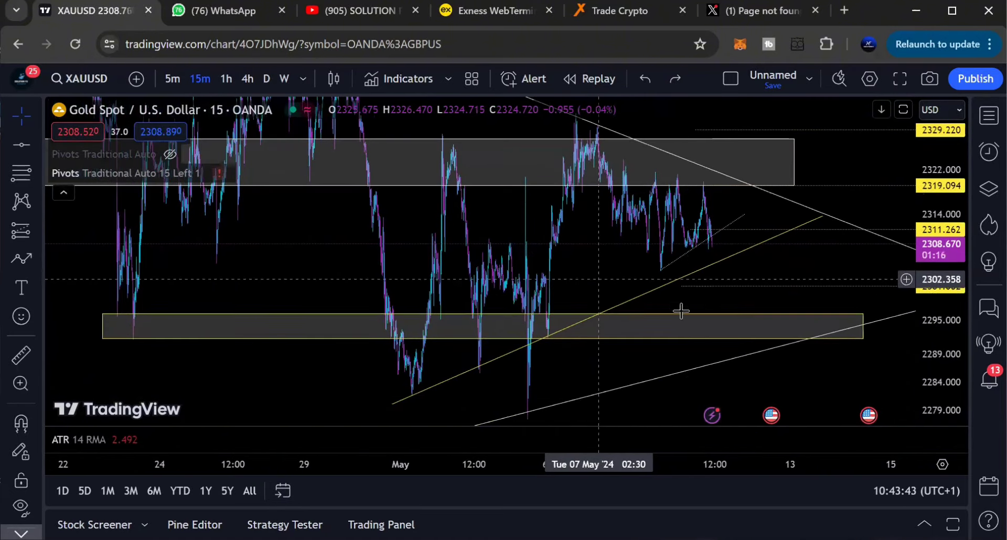
scroll(687, 320, down, 2)
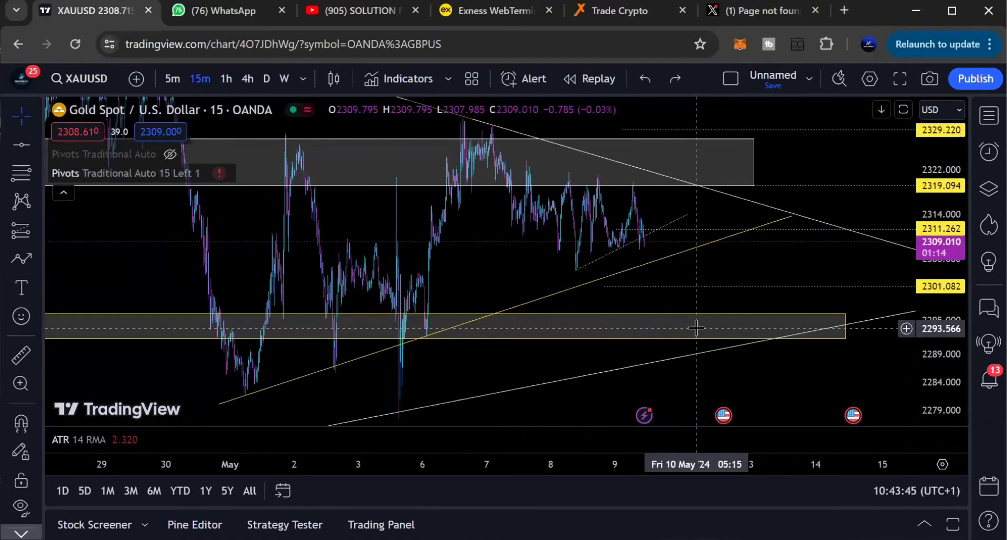
drag(941, 367, 938, 338)
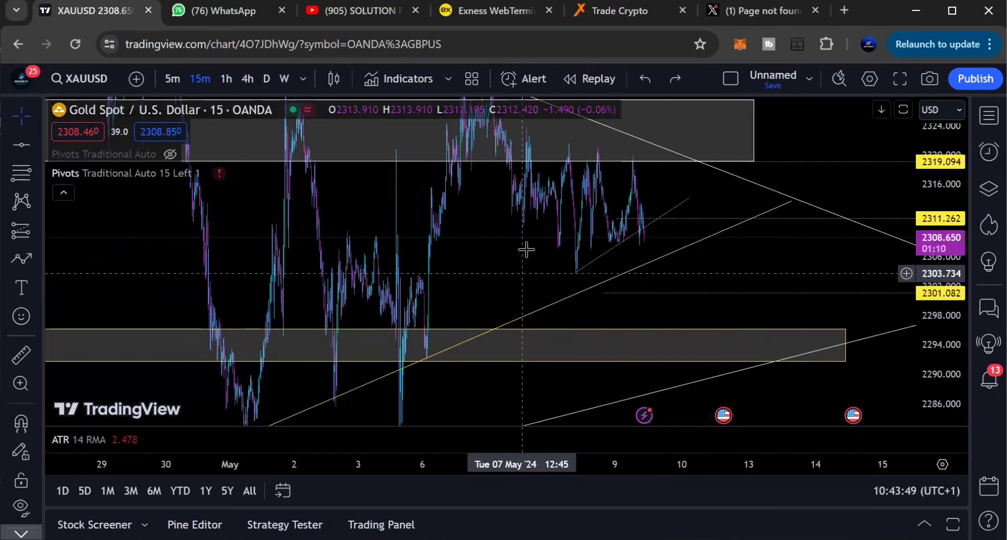
drag(519, 274, 532, 284)
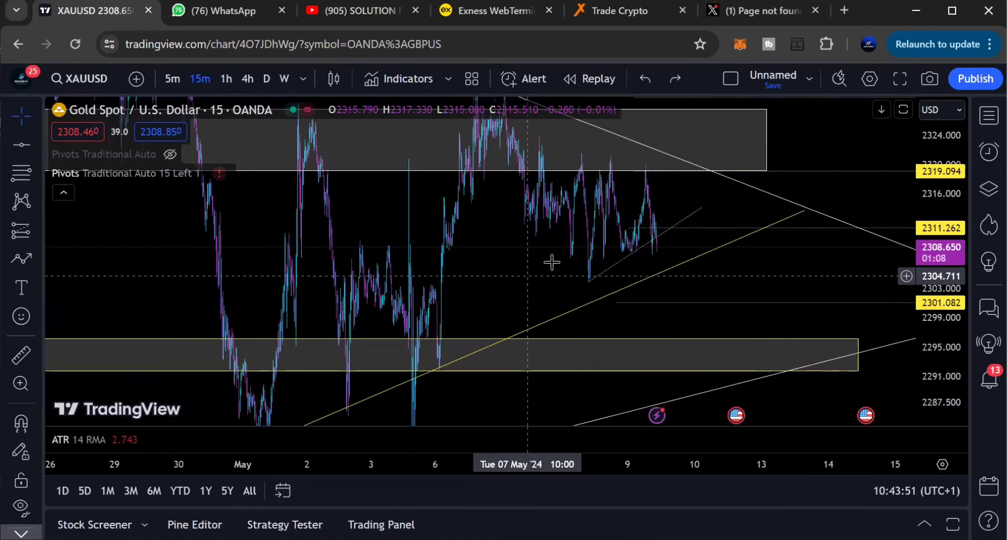
drag(942, 194, 905, 225)
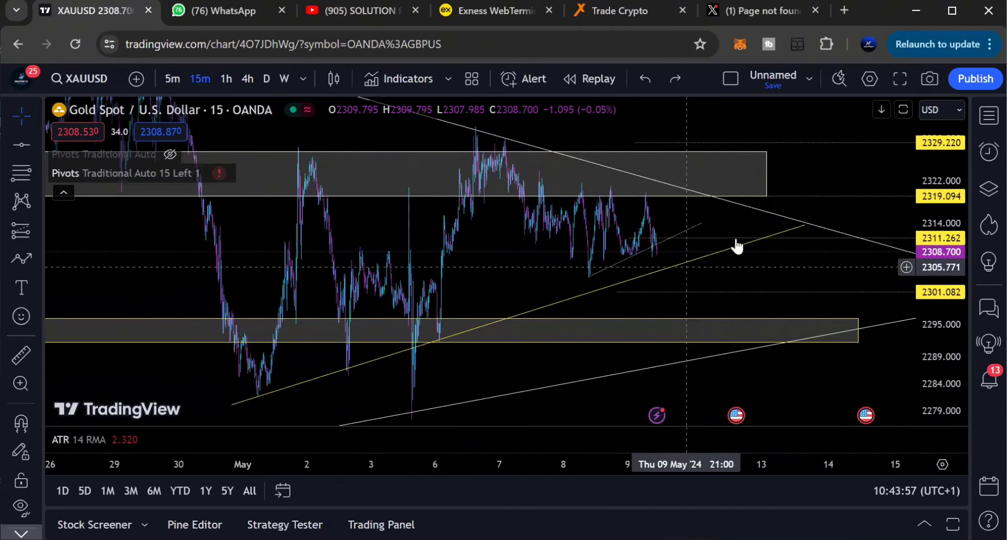
drag(803, 167, 809, 195)
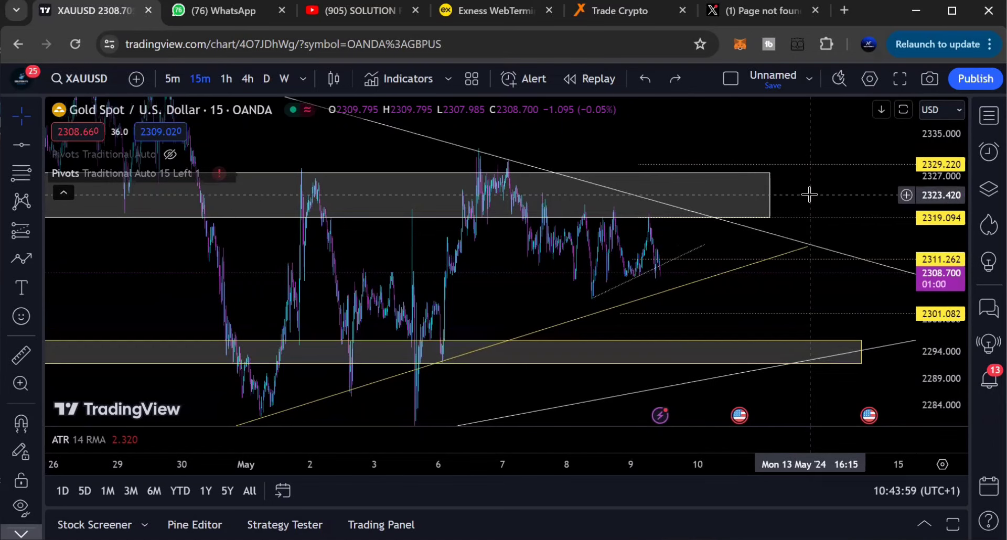